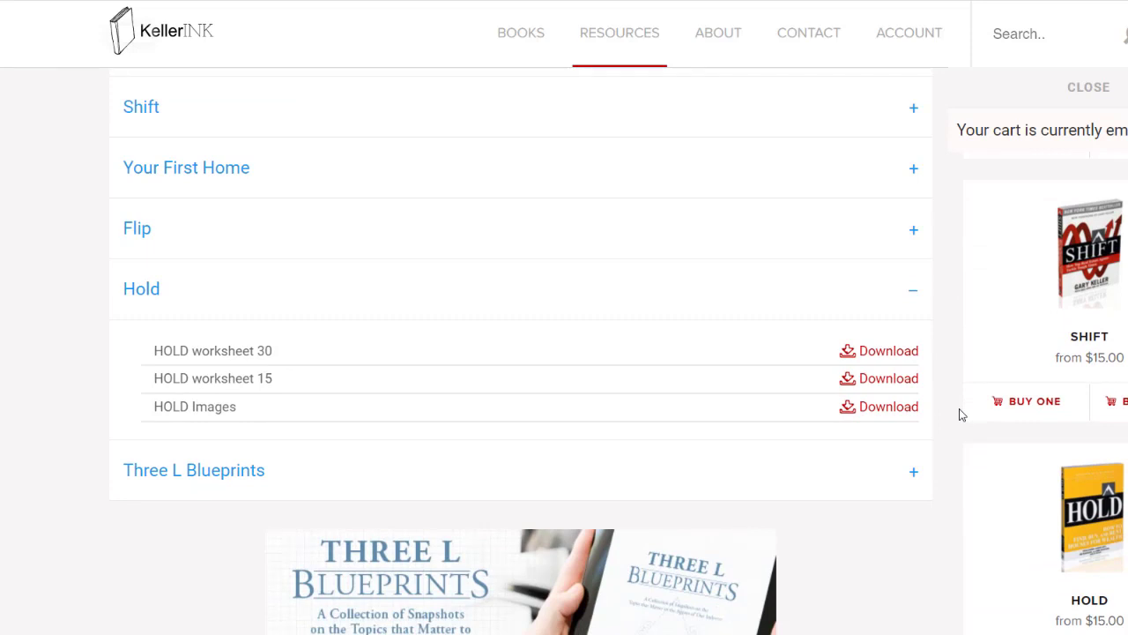
Step: View the HOLD book's product page, then return to the KellerINK resources list
{"action": "scroll", "coordinate": [961, 414], "scroll_direction": "down", "scroll_amount": 1}
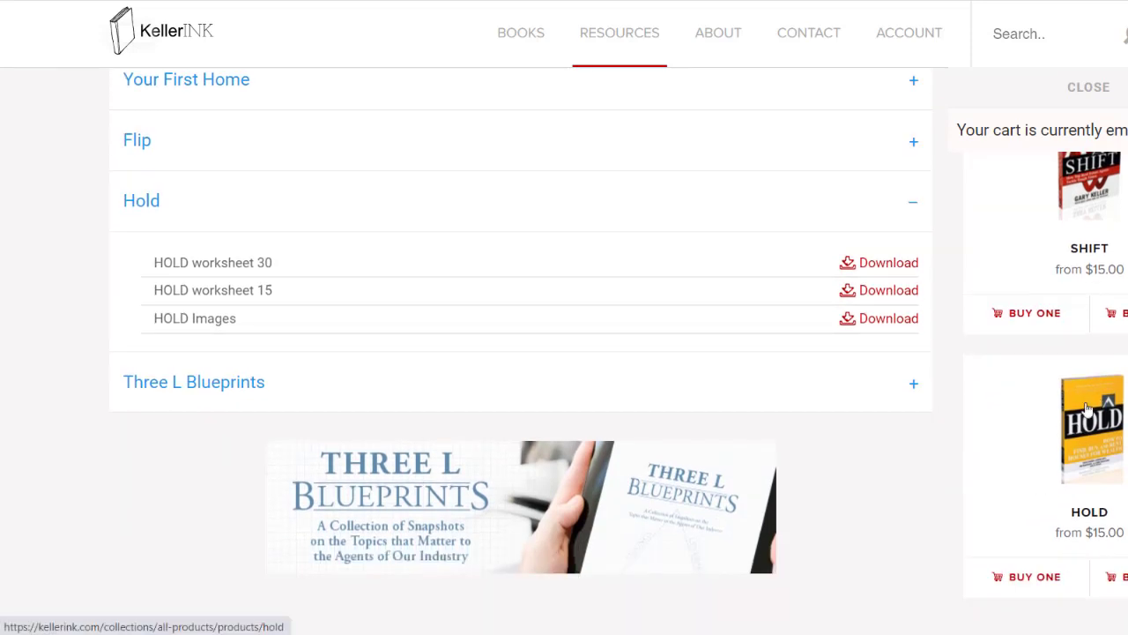
{"action": "left_click", "coordinate": [1090, 450]}
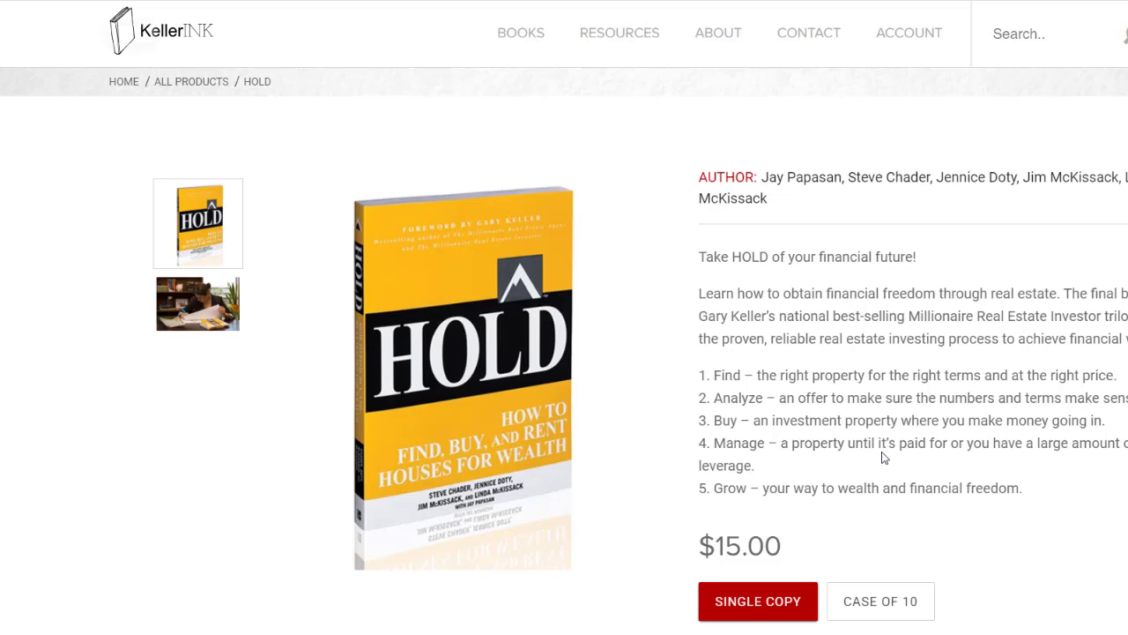
{"action": "key", "text": "alt+Left"}
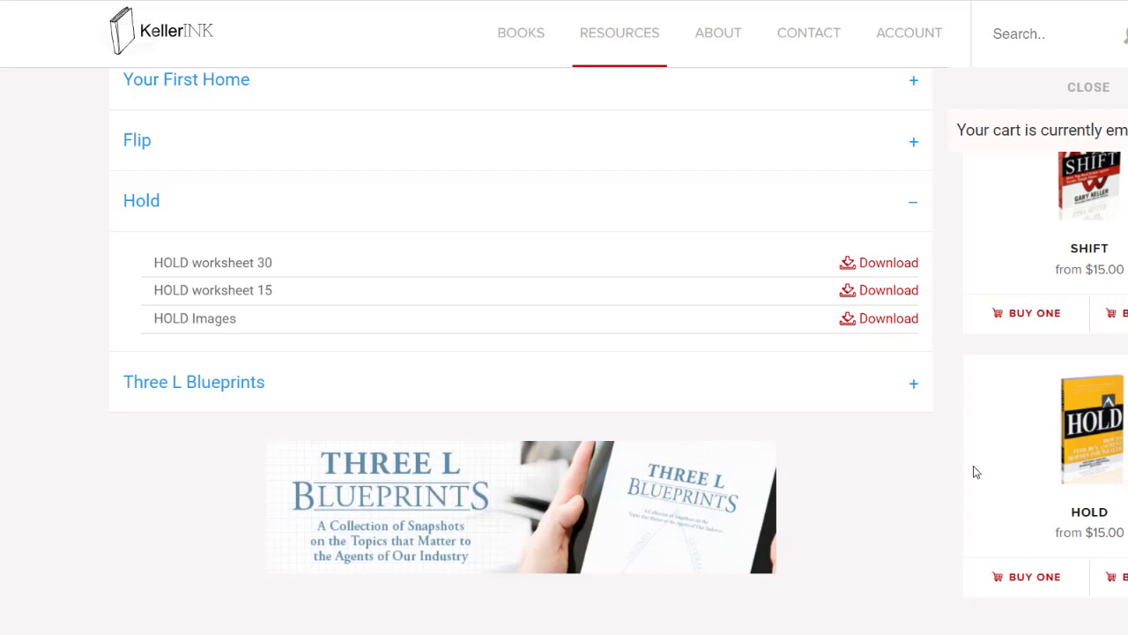
Step: Download HOLD worksheet 30 from the Hold resources and open the downloaded file
{"action": "scroll", "coordinate": [974, 471], "scroll_direction": "up", "scroll_amount": 4}
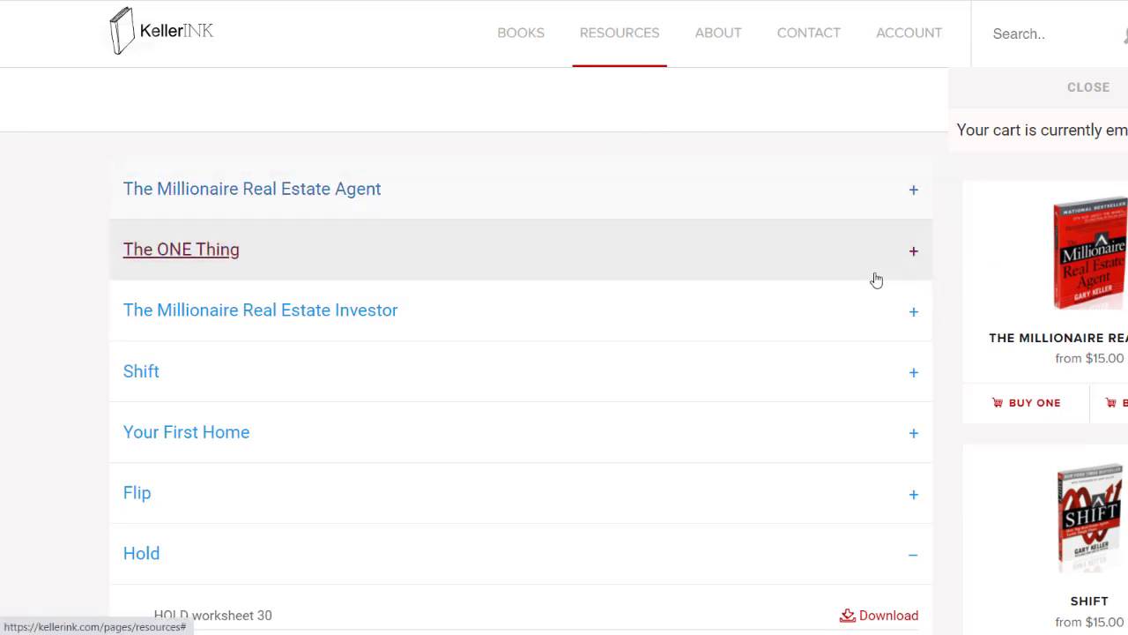
{"action": "scroll", "coordinate": [886, 256], "scroll_direction": "down", "scroll_amount": 2}
{"action": "left_click", "coordinate": [832, 379]}
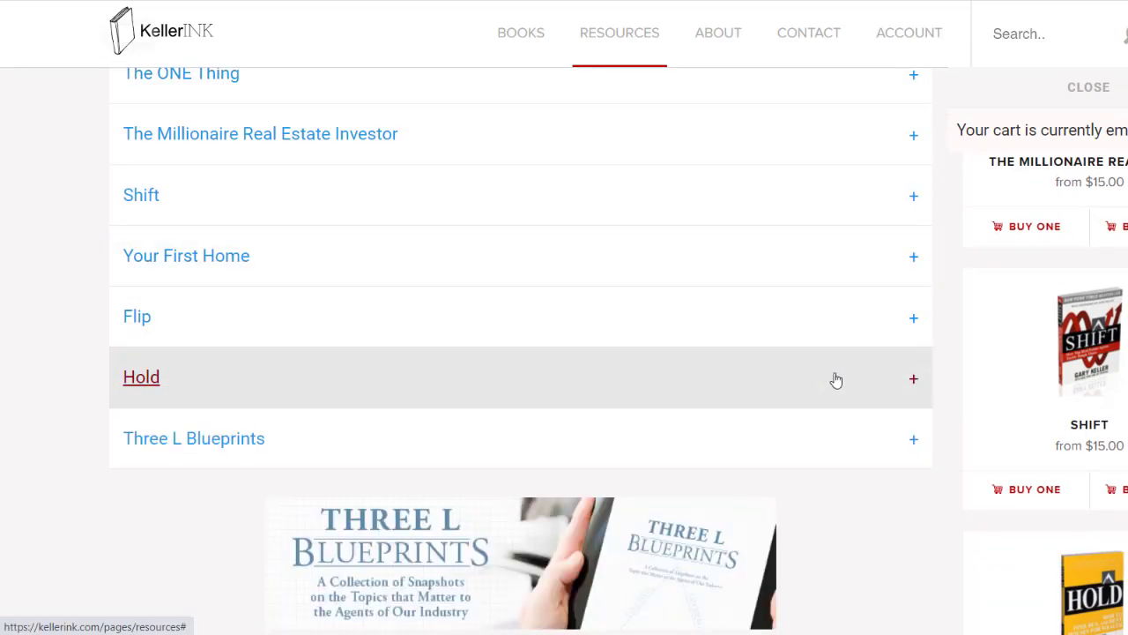
{"action": "left_click", "coordinate": [838, 371]}
{"action": "scroll", "coordinate": [842, 371], "scroll_direction": "down", "scroll_amount": 1}
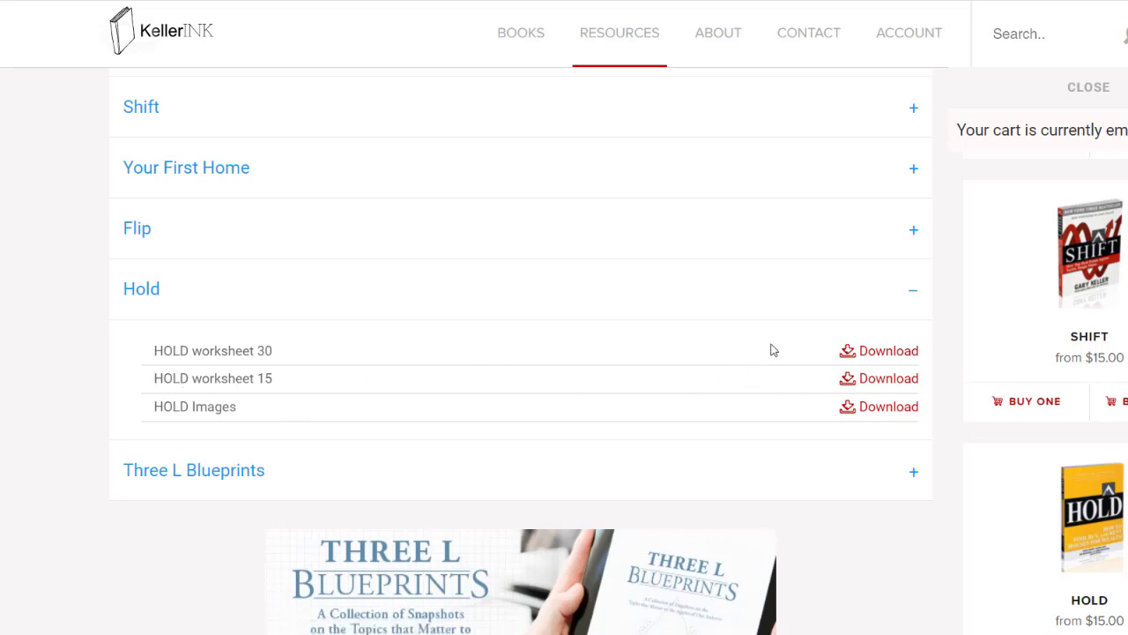
{"action": "left_click", "coordinate": [870, 352]}
{"action": "left_click", "coordinate": [198, 621]}
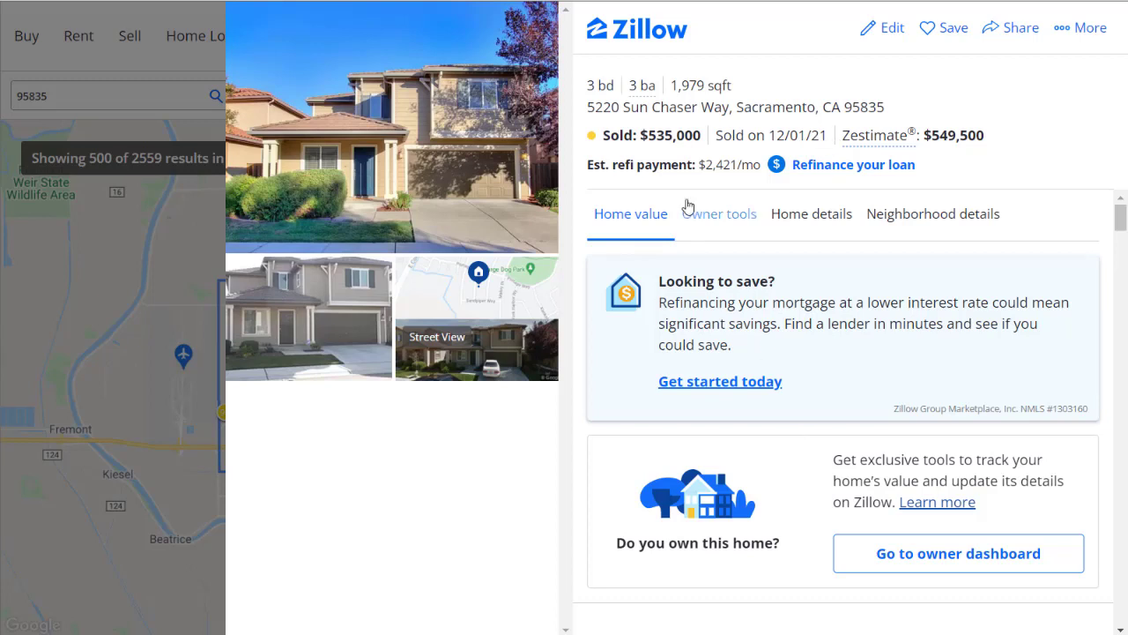
Step: Copy the street address from the Zillow listing, then switch to the HOLD worksheet in Excel and enable editing
{"action": "left_click_drag", "start_coordinate": [588, 106], "coordinate": [731, 106]}
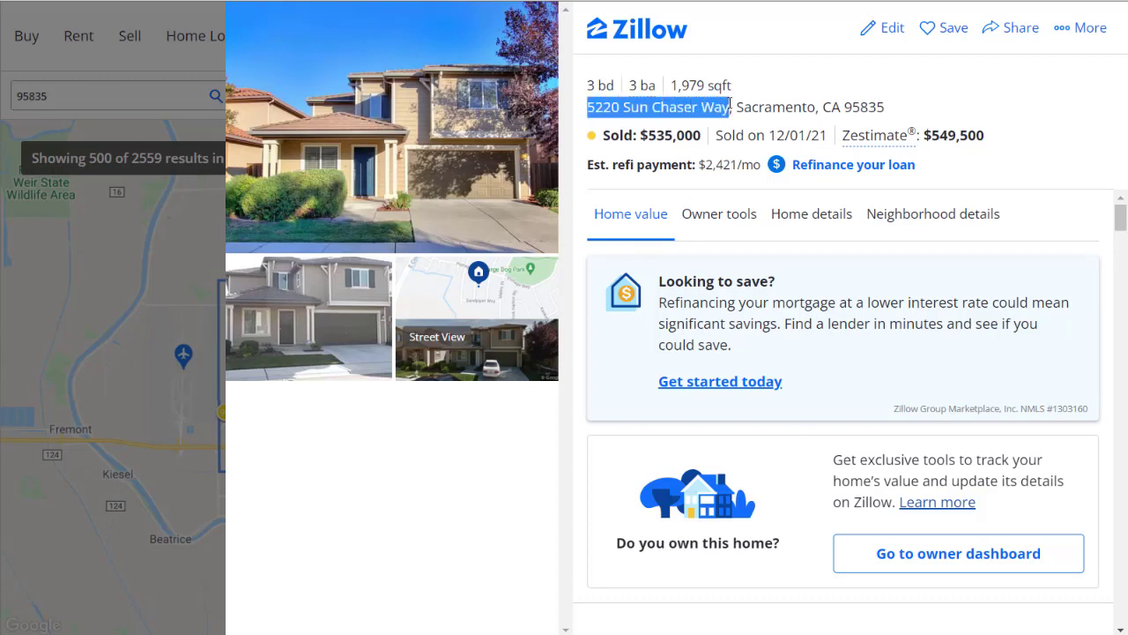
{"action": "key", "text": "alt+Tab"}
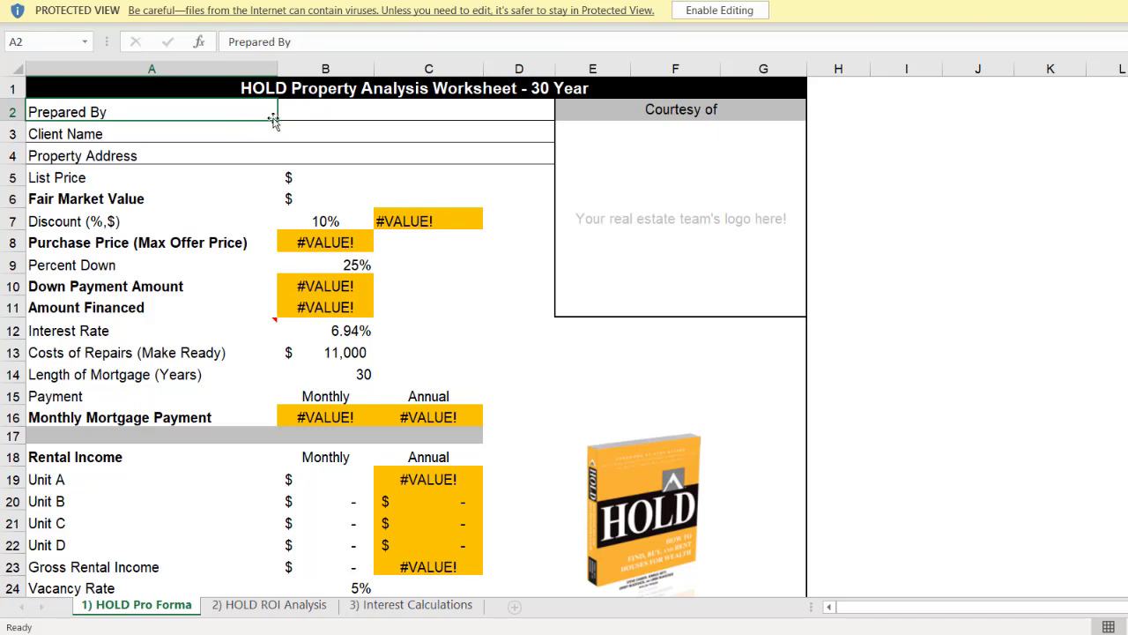
{"action": "left_click", "coordinate": [721, 9]}
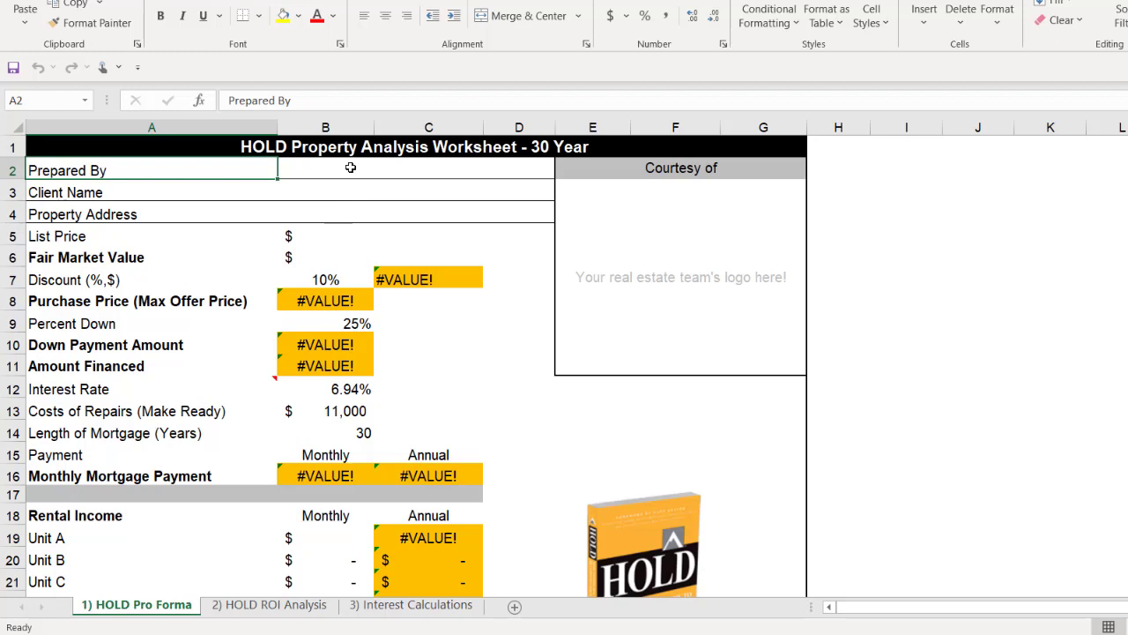
Step: Fill in the Property Address in cell B4 with the listing's house number and street name
{"action": "left_click", "coordinate": [331, 214]}
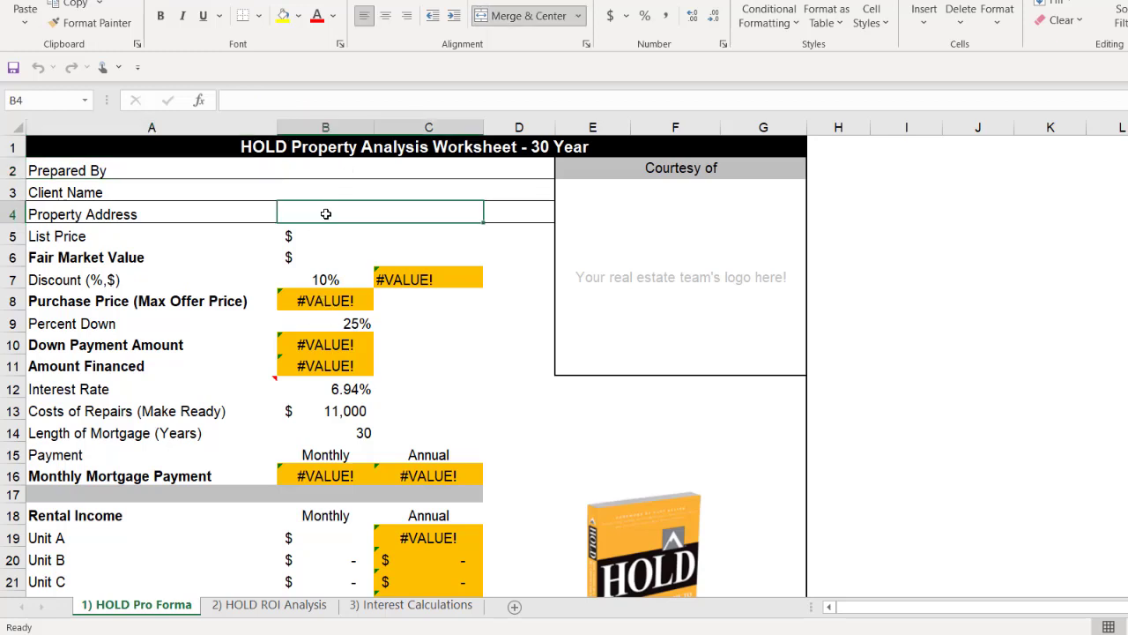
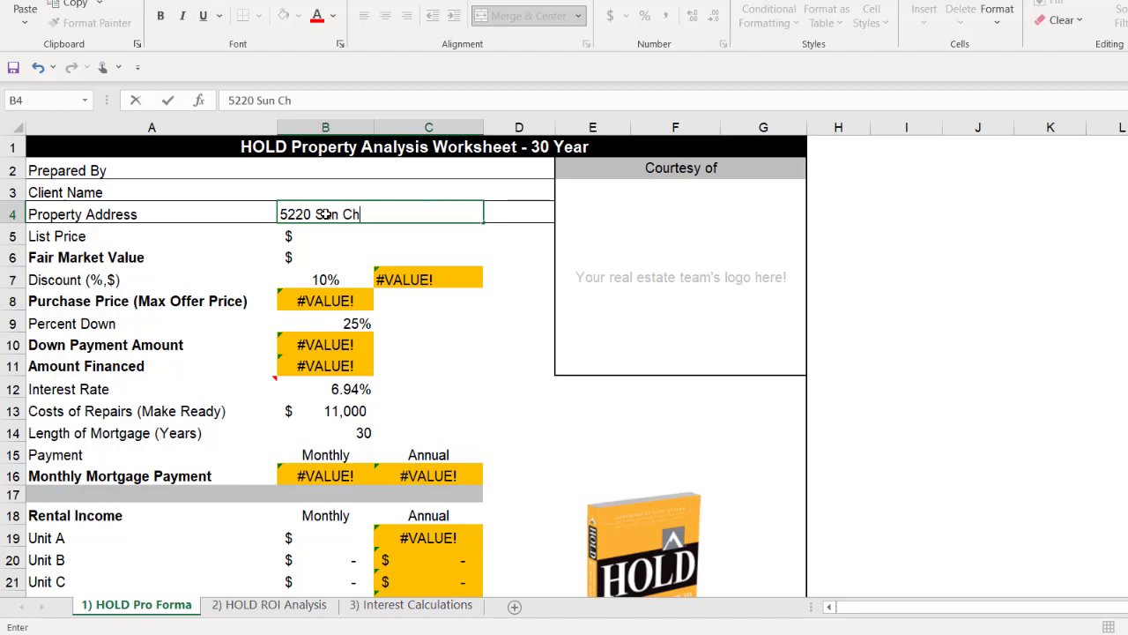
Step: Set both the List Price and the Fair Market Value to $535,000
{"action": "left_click", "coordinate": [321, 241]}
{"action": "type", "text": "535"}
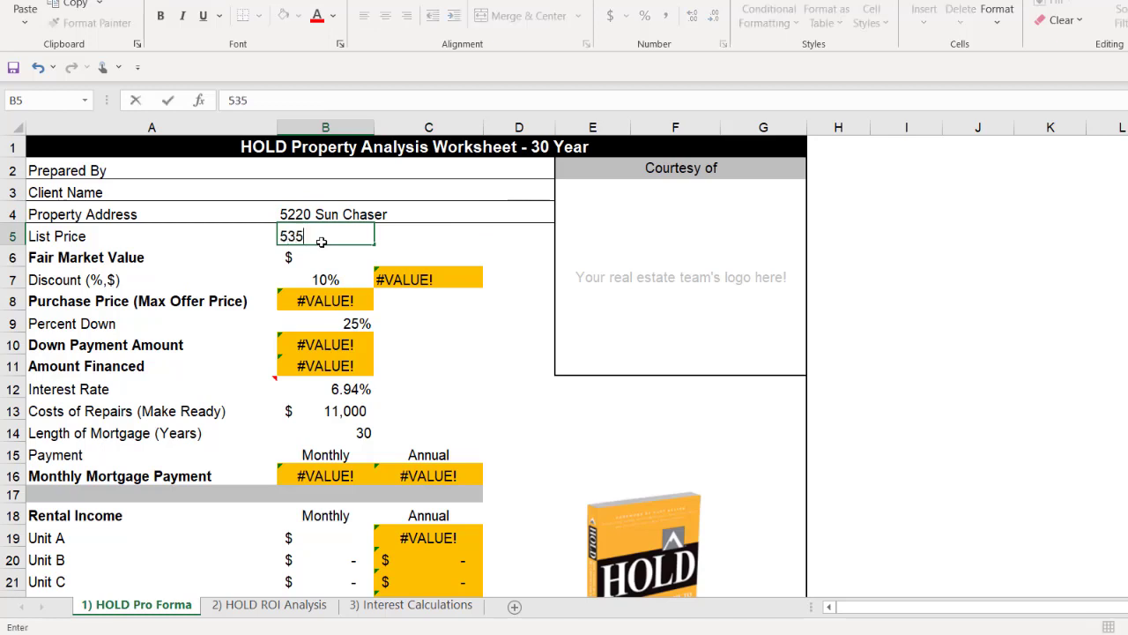
{"action": "type", "text": ",000"}
{"action": "key", "text": "Return"}
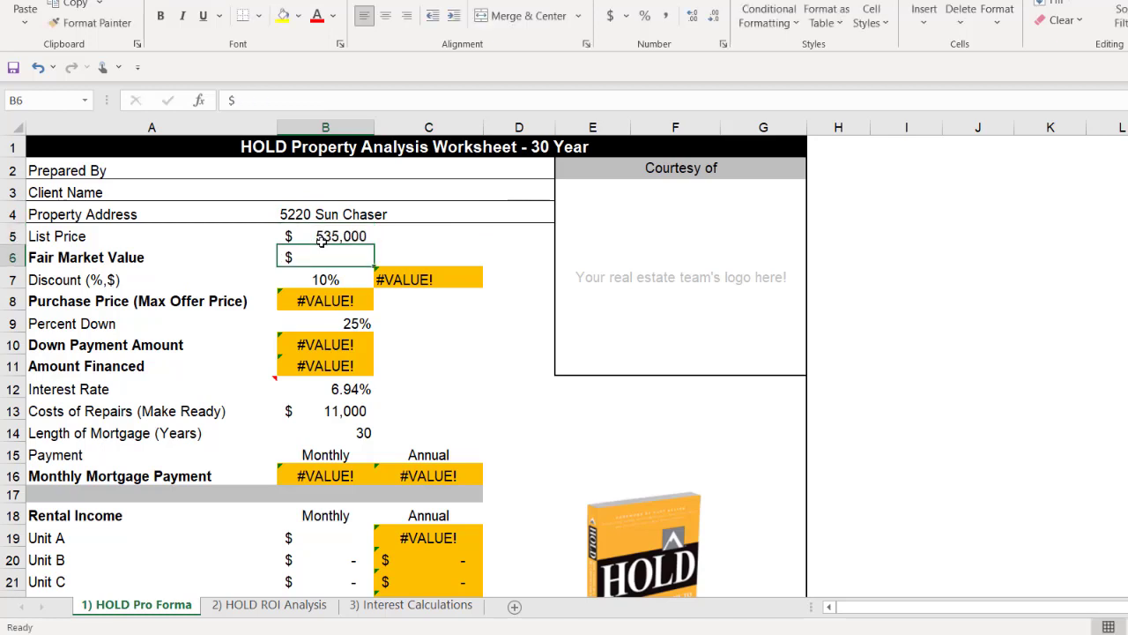
{"action": "type", "text": "535000"}
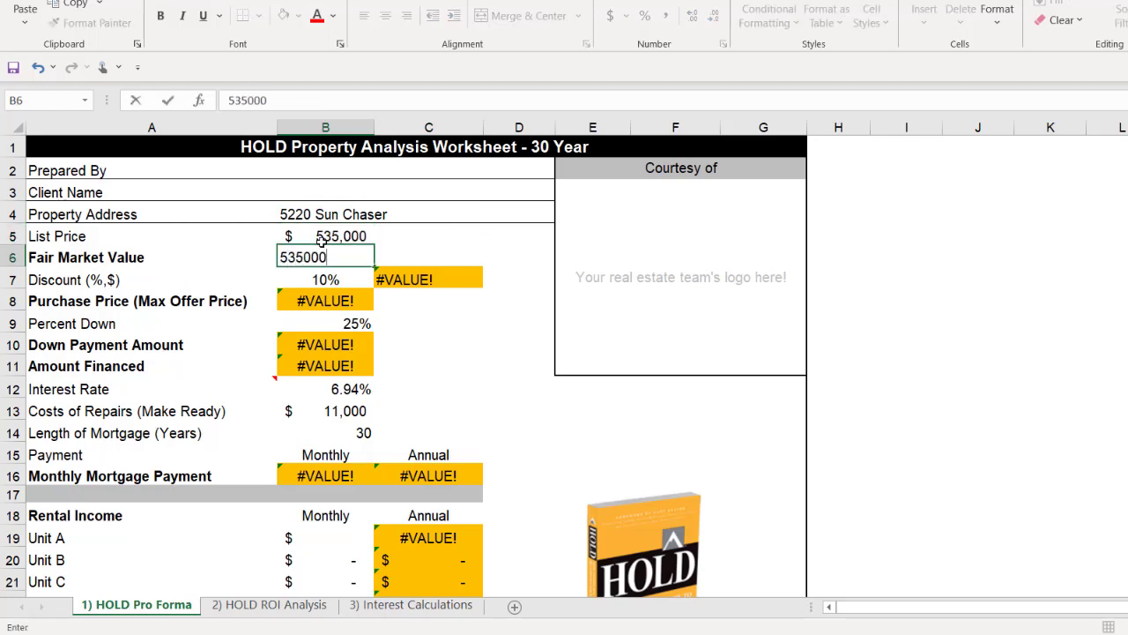
{"action": "key", "text": "Return"}
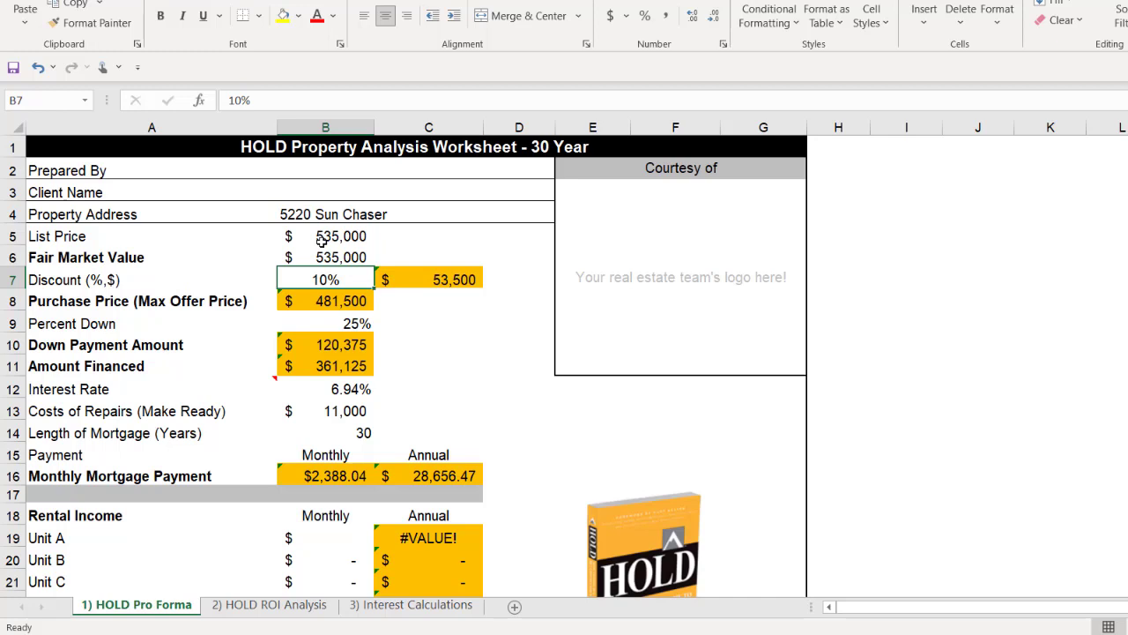
Step: Set the purchase discount to 0% and Percent Down to 20%
{"action": "type", "text": "0"}
{"action": "key", "text": "Return"}
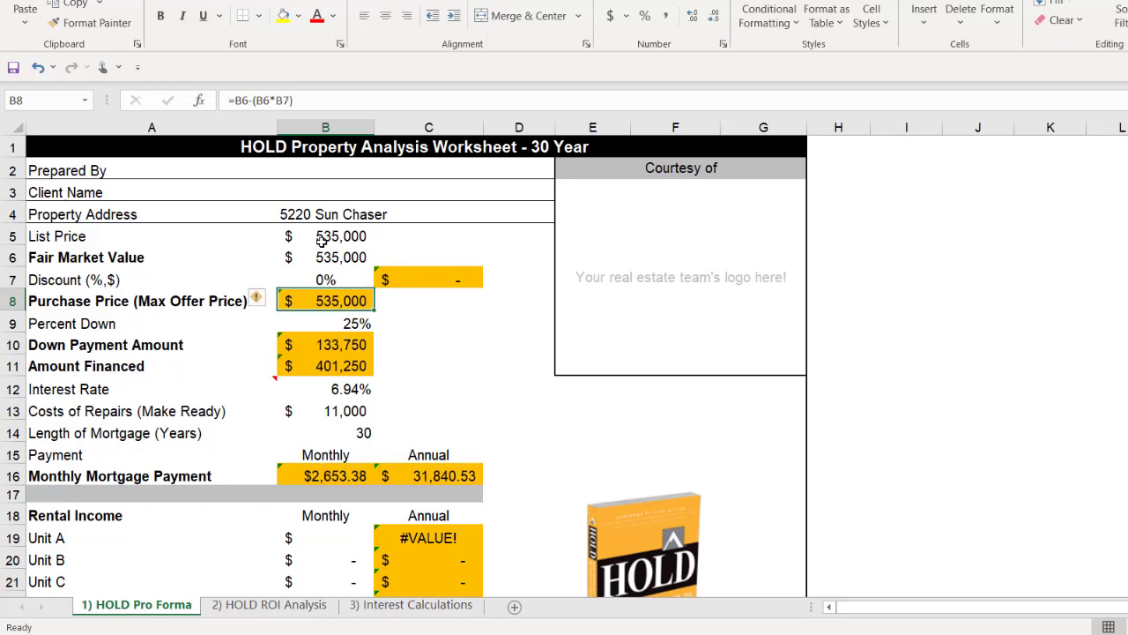
{"action": "key", "text": "Right"}
{"action": "key", "text": "Left"}
{"action": "key", "text": "Down"}
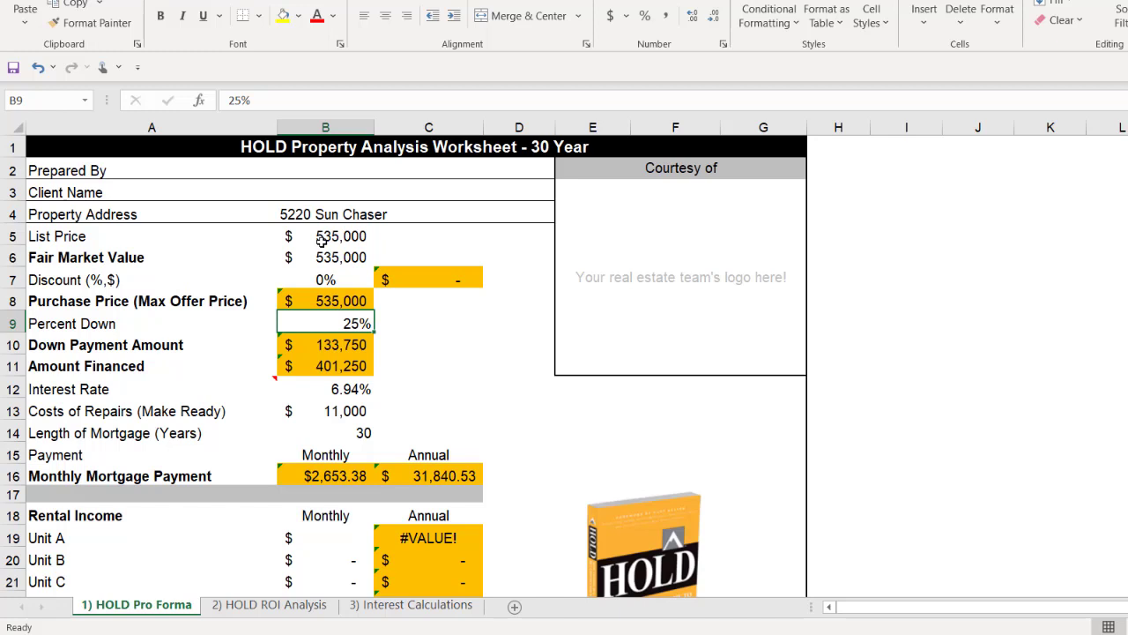
{"action": "type", "text": "20"}
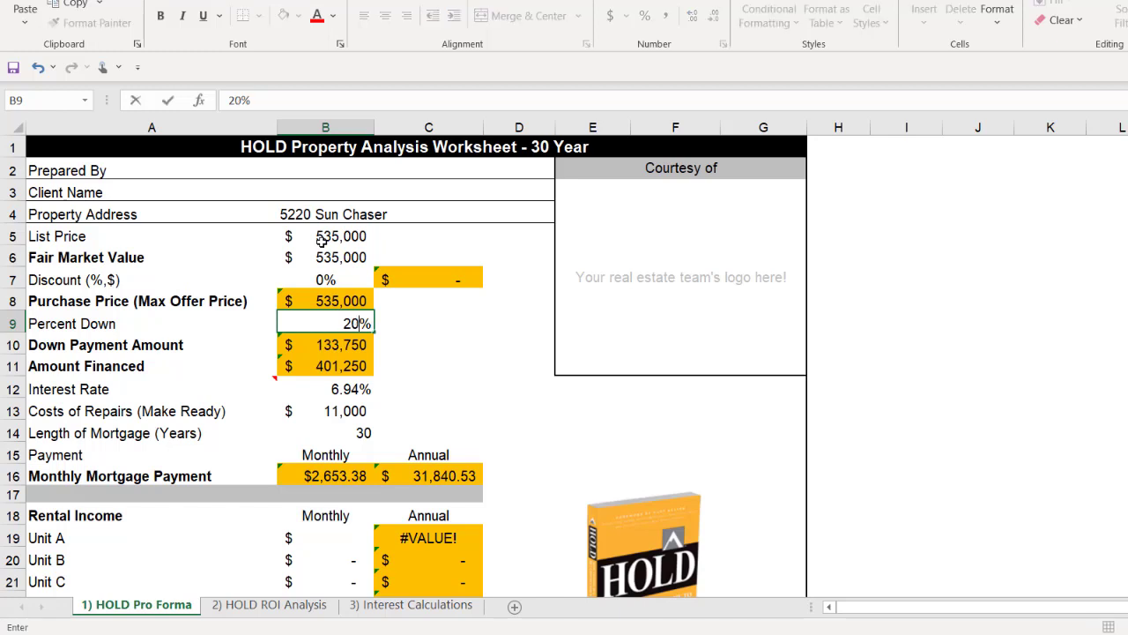
{"action": "key", "text": "Return"}
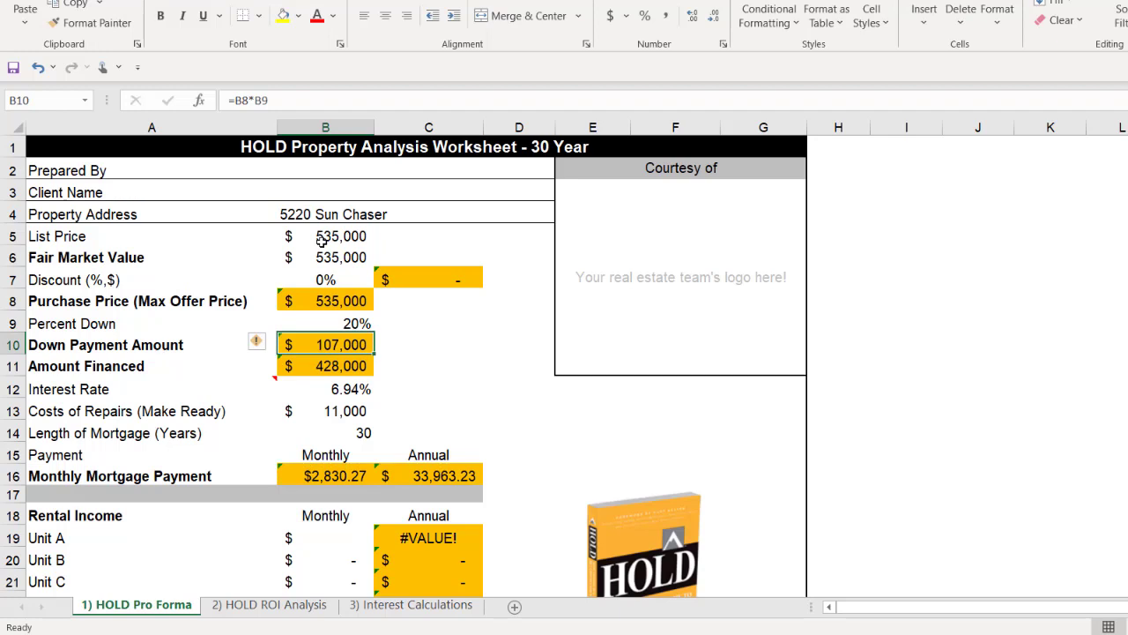
Step: Set the mortgage Interest Rate in cell B12 to 3.25%
{"action": "key", "text": "Down"}
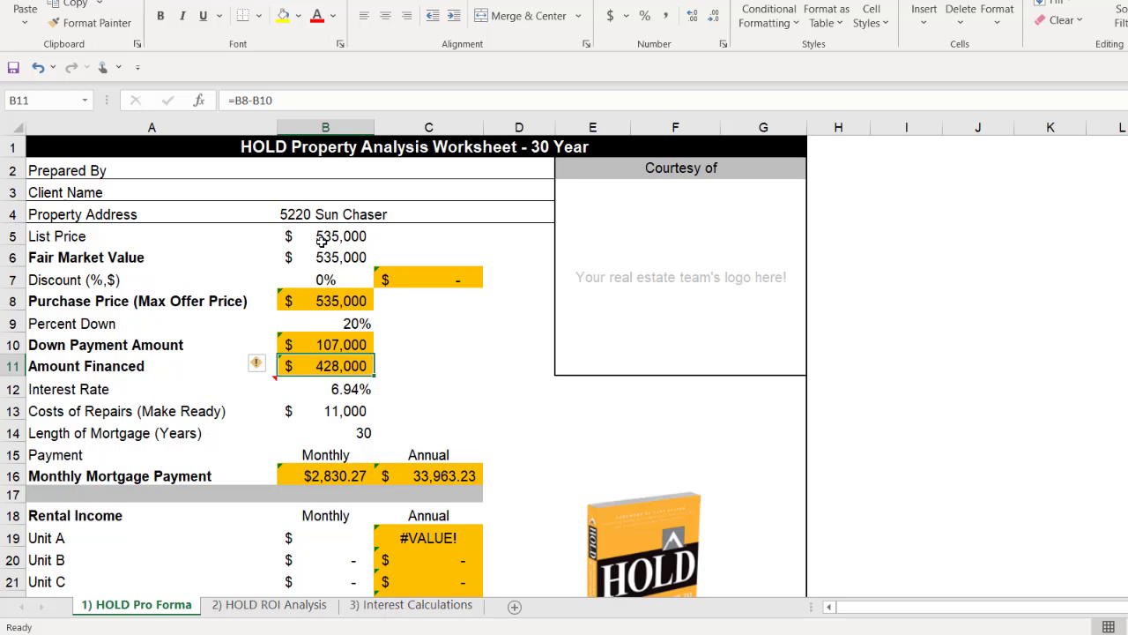
{"action": "key", "text": "Down"}
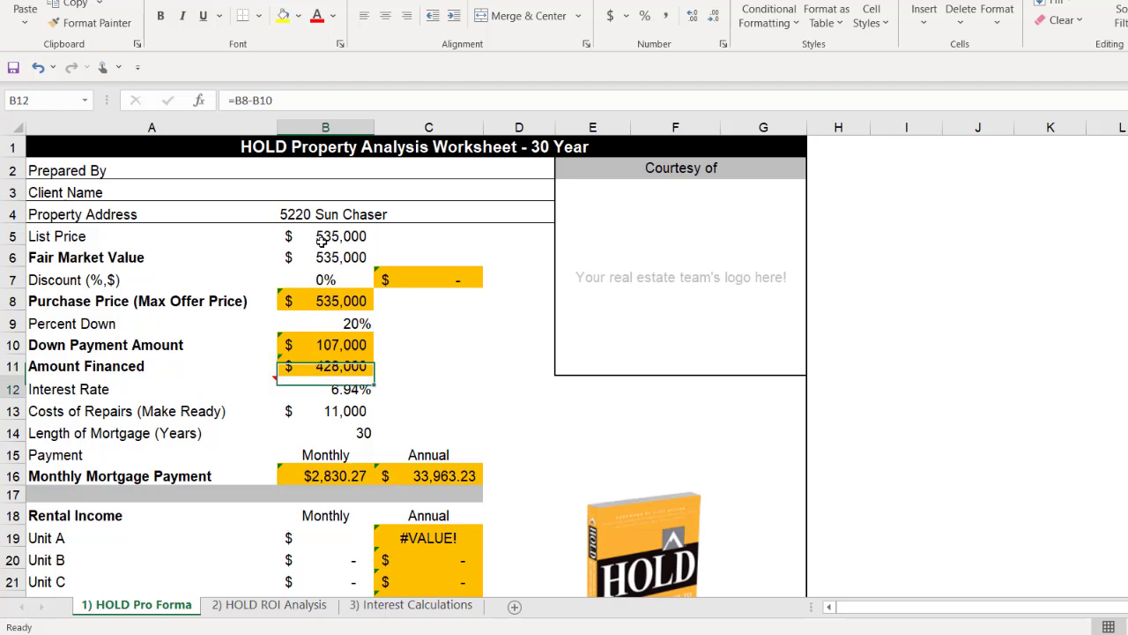
{"action": "type", "text": "3.25"}
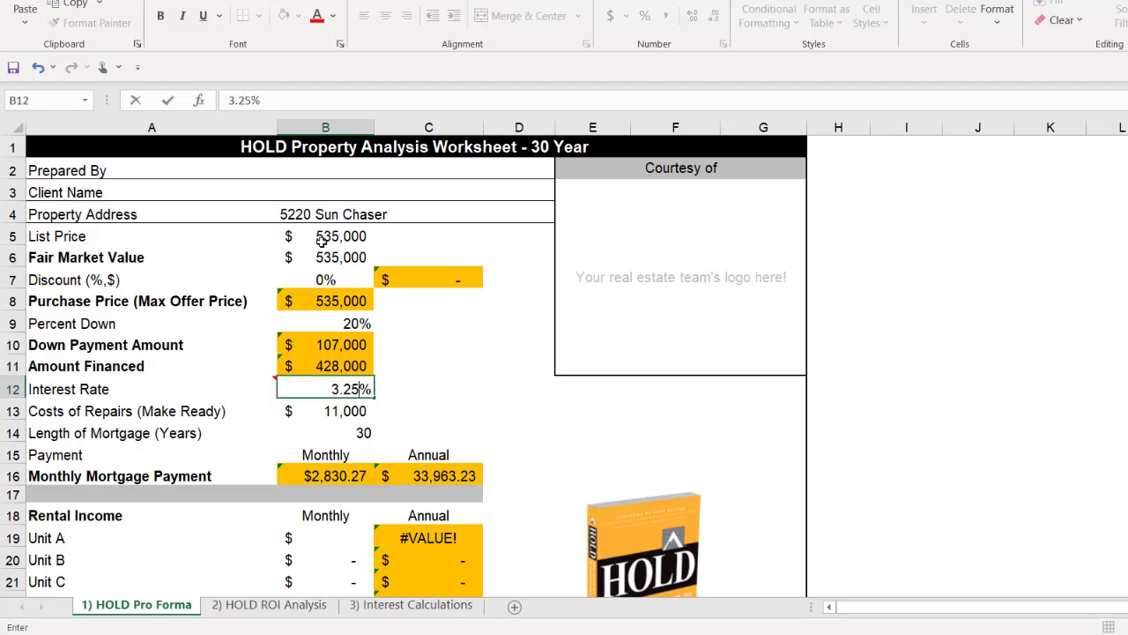
{"action": "key", "text": "Return"}
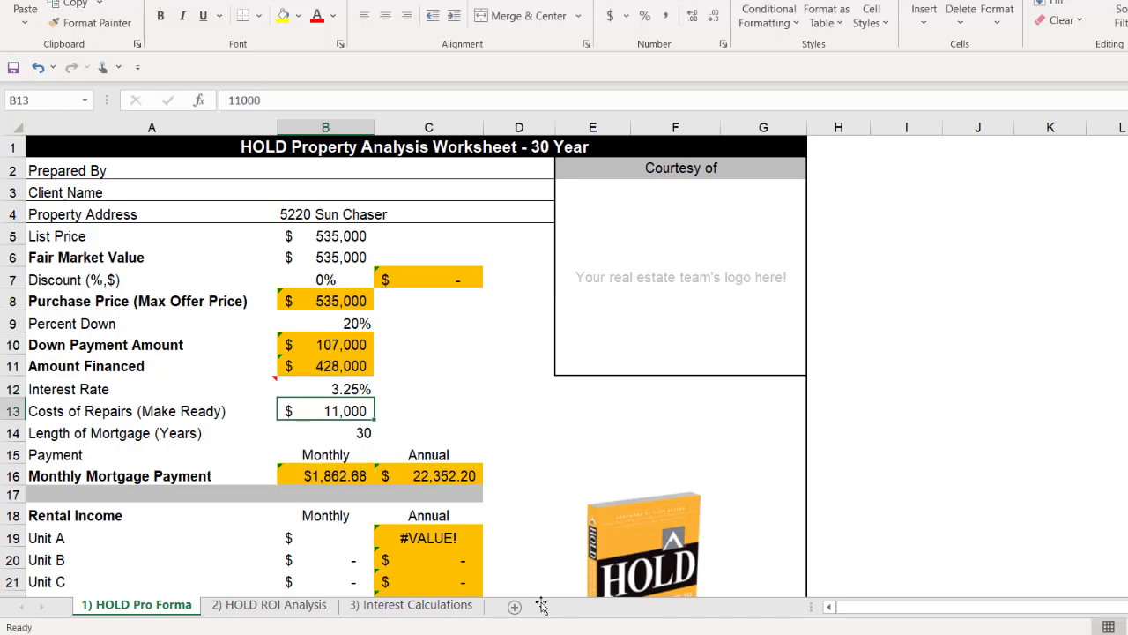
Step: Check the property's photos on Zillow, then set Costs of Repairs (Make Ready) in the Excel worksheet to $4,000
{"action": "key", "text": "alt+Tab"}
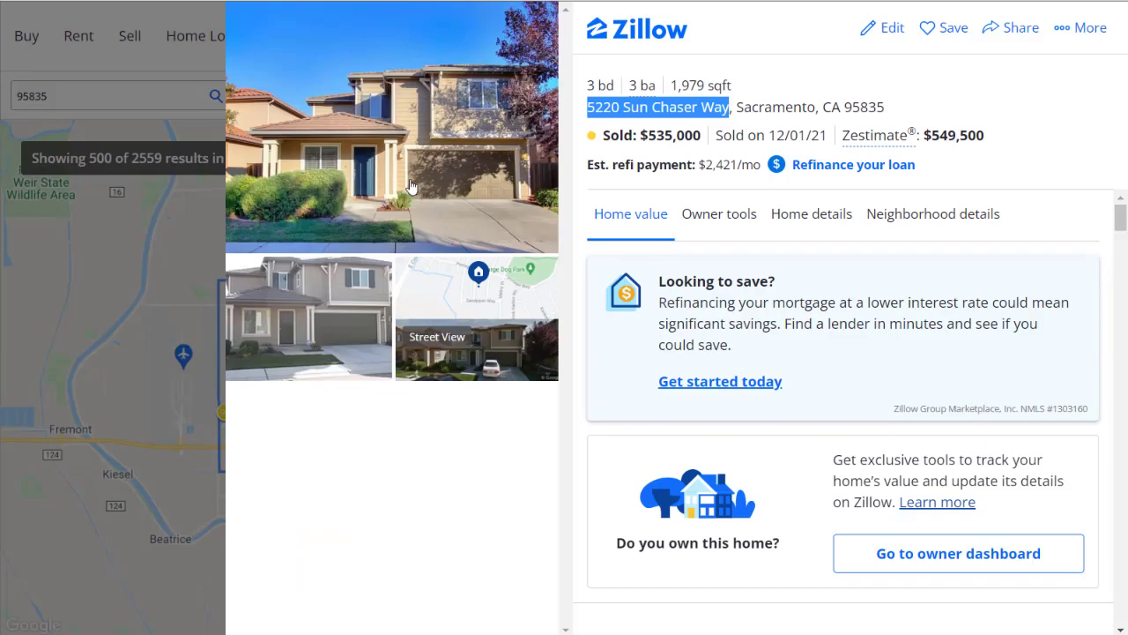
{"action": "left_click", "coordinate": [411, 187]}
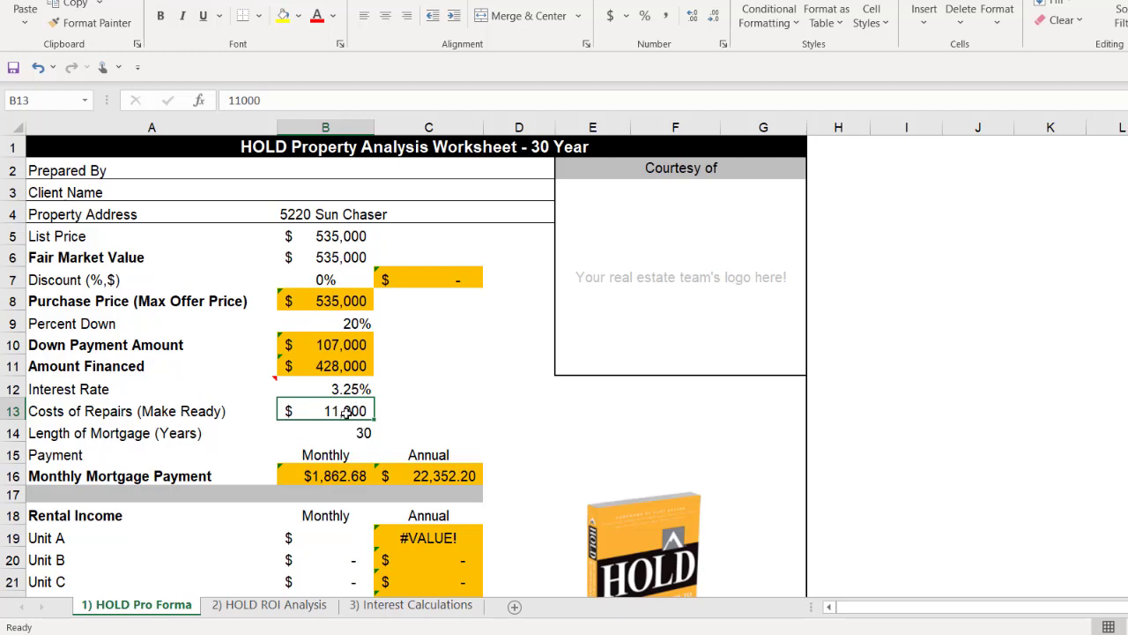
{"action": "type", "text": "4000"}
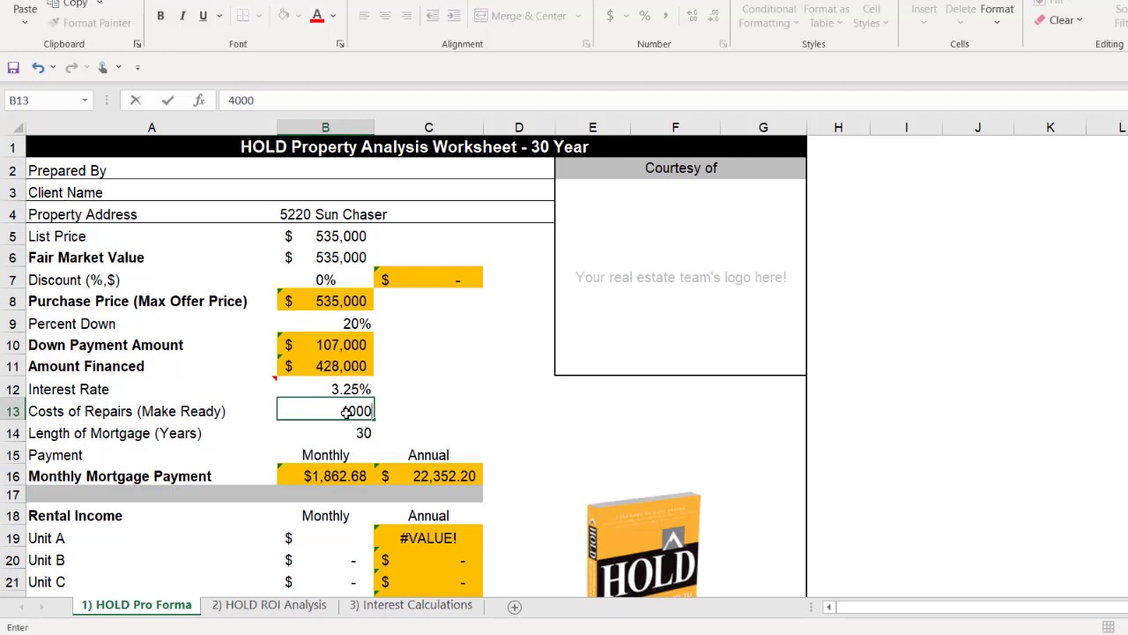
{"action": "key", "text": "Return"}
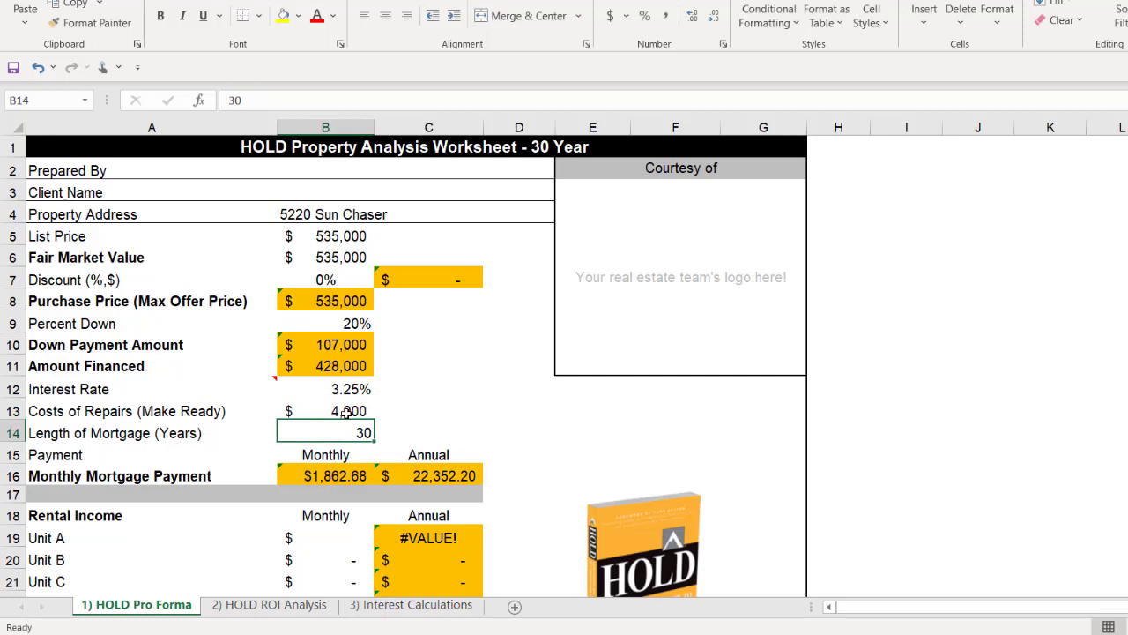
Step: Examine the calculated monthly and annual mortgage payments in row 16
{"action": "key", "text": "Down"}
{"action": "key", "text": "Down"}
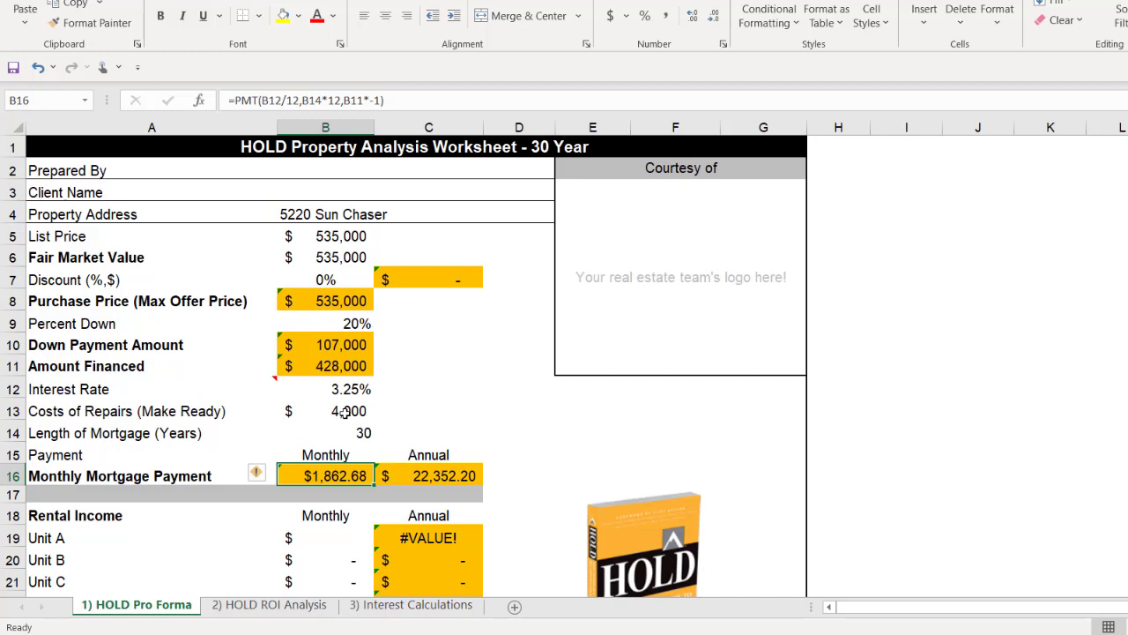
{"action": "key", "text": "Right"}
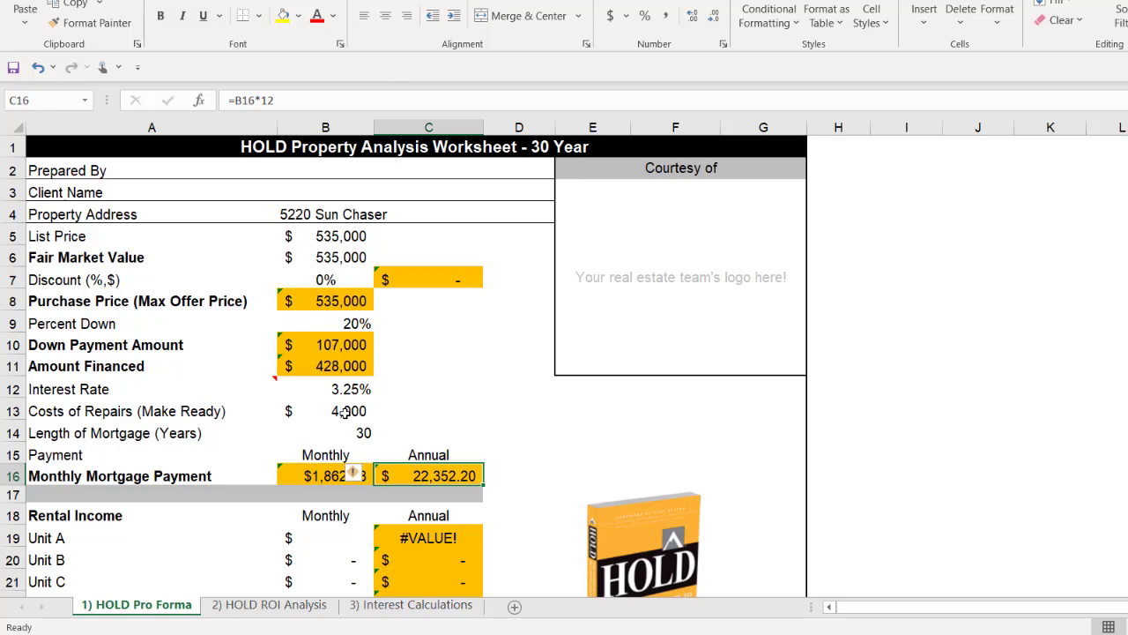
Step: Analyze rents on Rentometer for the property's address, using 3 Bed and 1½ or more baths
{"action": "scroll", "coordinate": [414, 352], "scroll_direction": "down", "scroll_amount": 3}
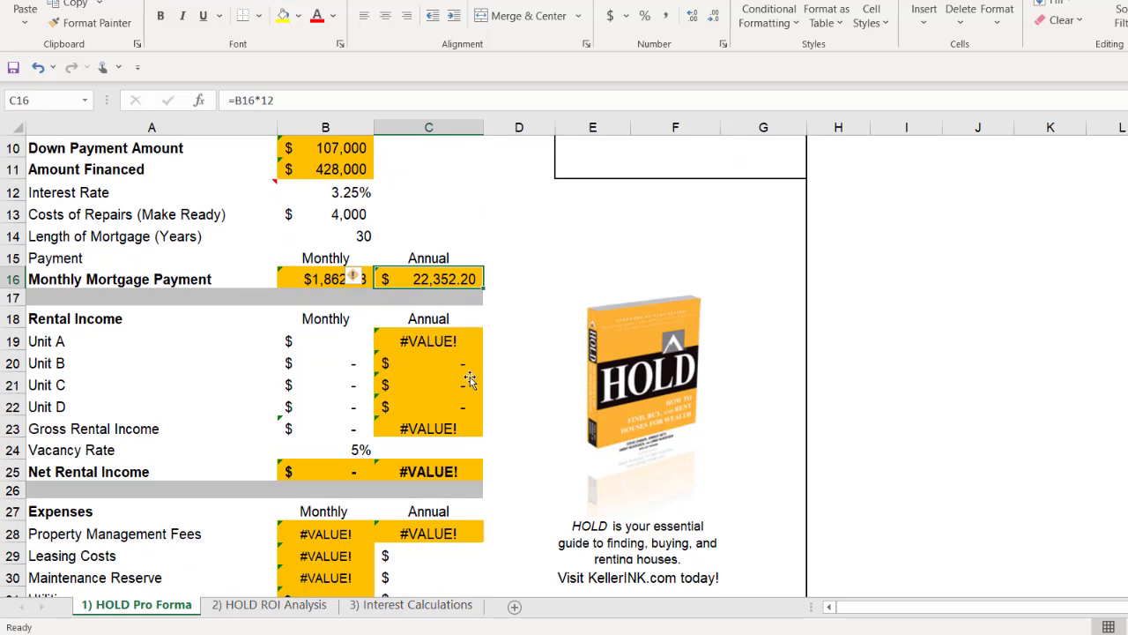
{"action": "left_click", "coordinate": [676, 234]}
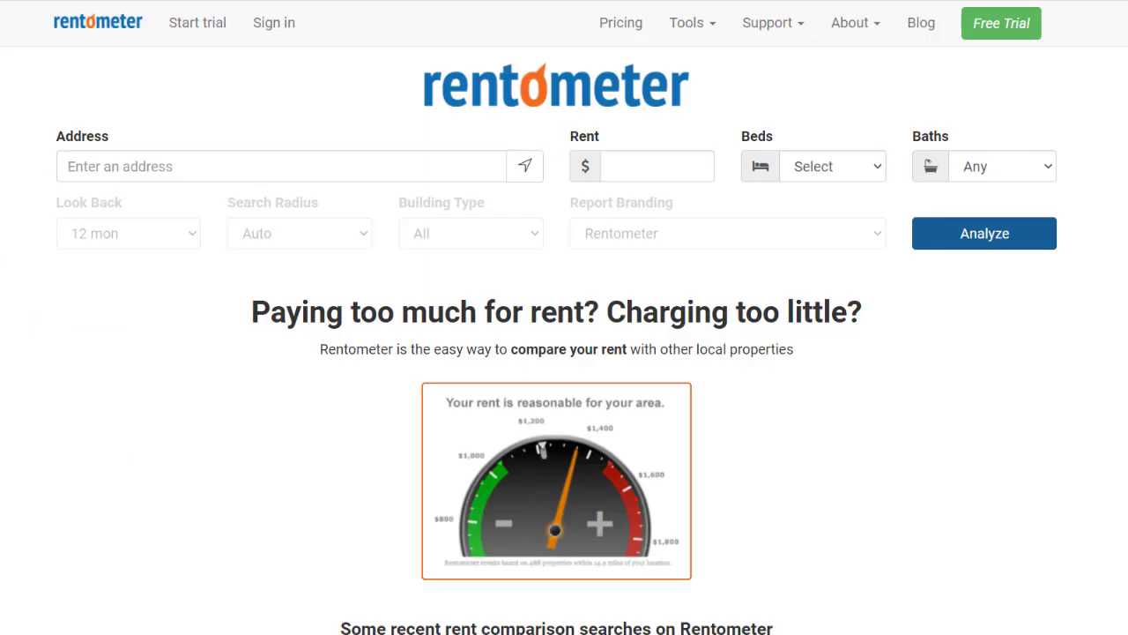
{"action": "left_click", "coordinate": [346, 170]}
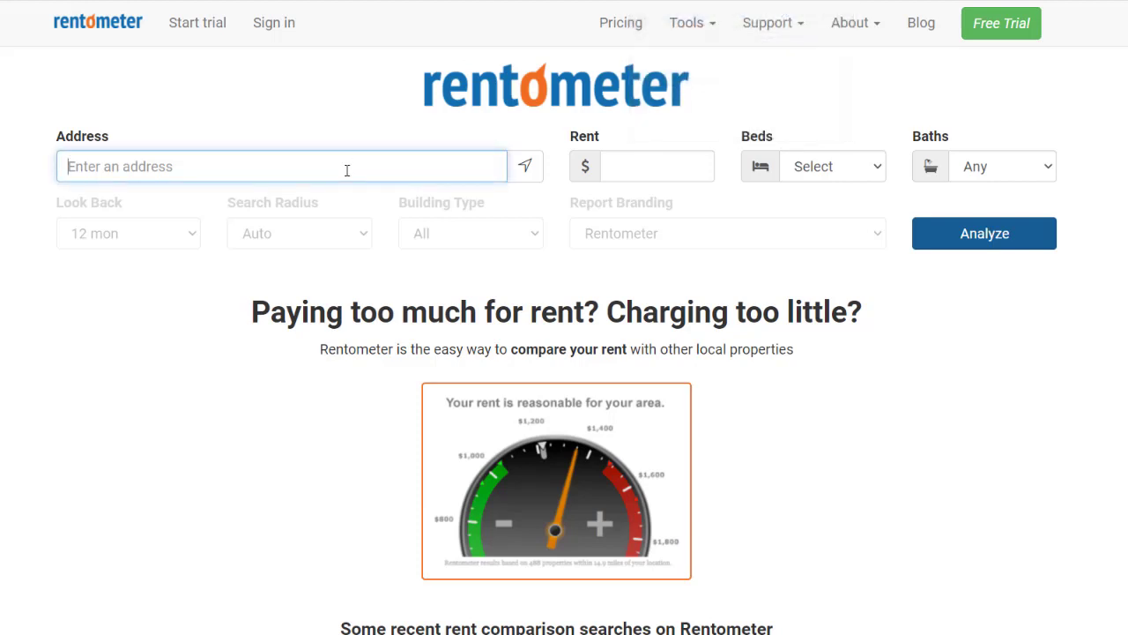
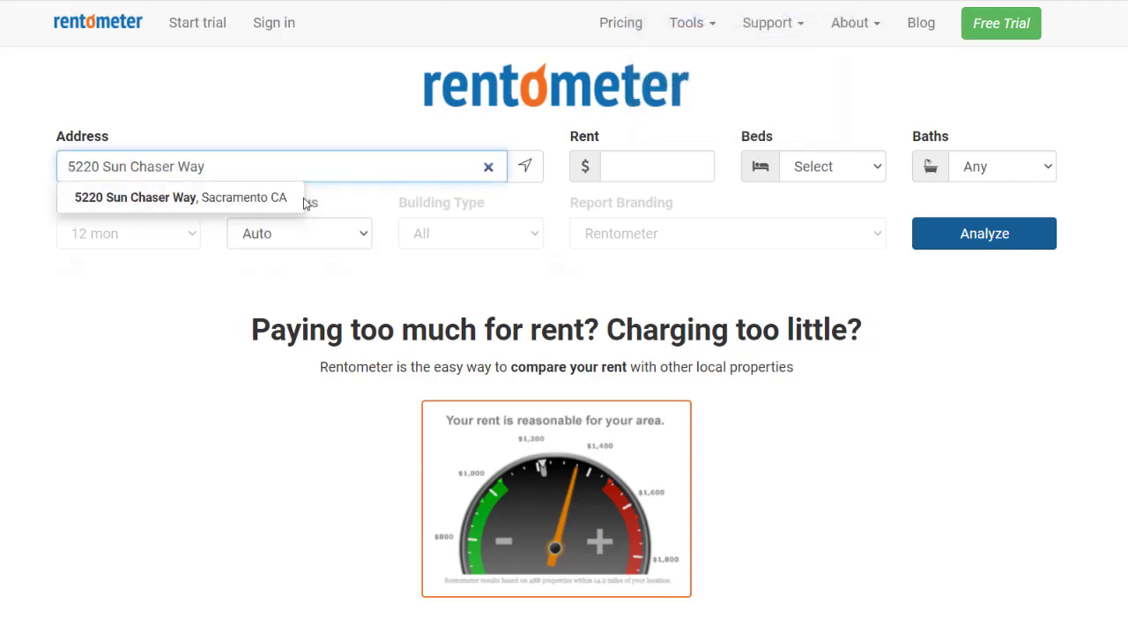
{"action": "left_click", "coordinate": [231, 197]}
{"action": "left_click", "coordinate": [828, 168]}
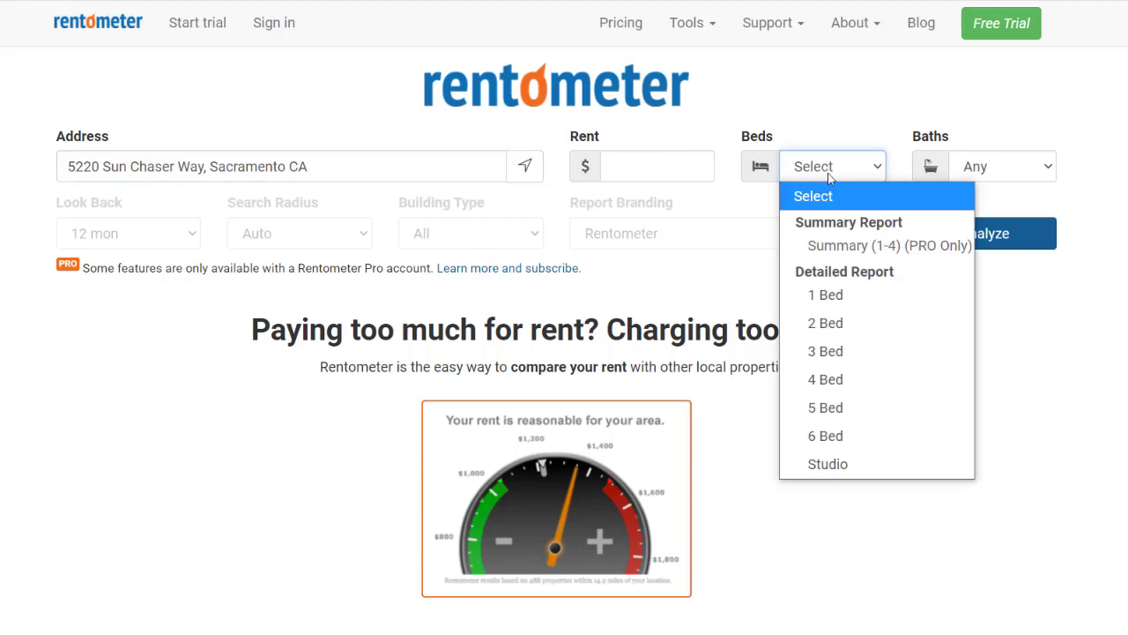
{"action": "left_click", "coordinate": [867, 360]}
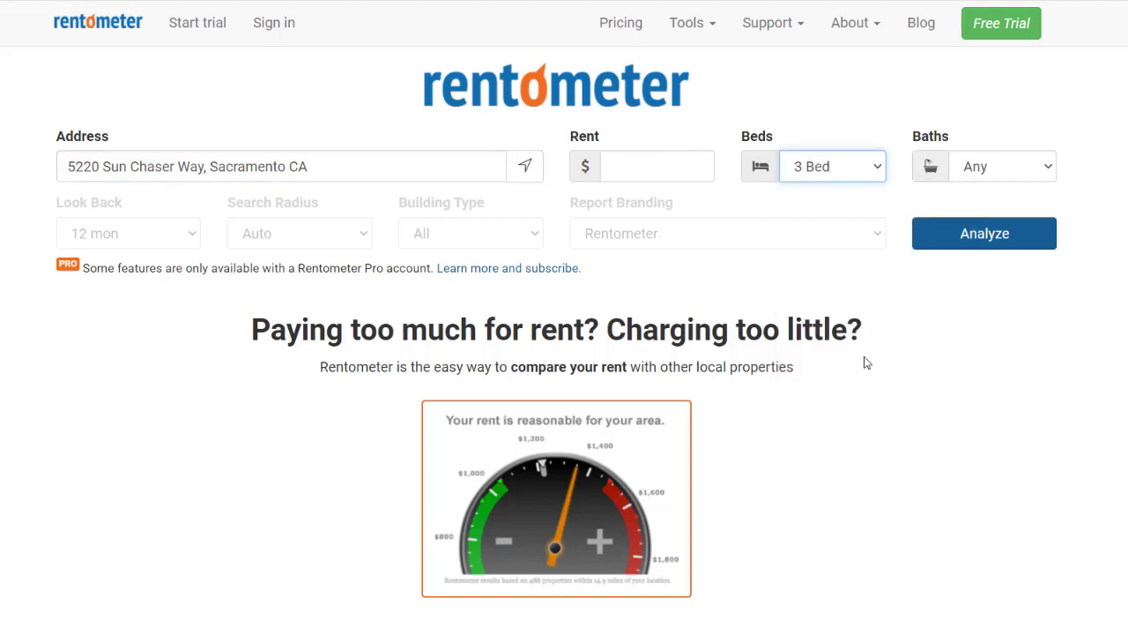
{"action": "left_click", "coordinate": [1002, 173]}
{"action": "left_click", "coordinate": [998, 253]}
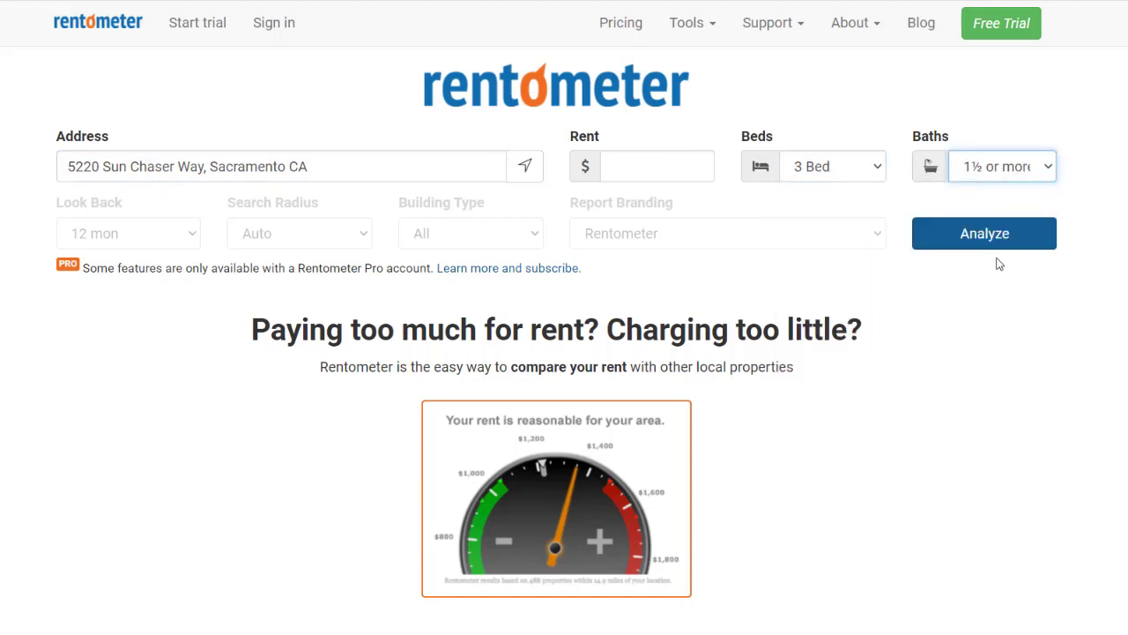
{"action": "left_click", "coordinate": [958, 245]}
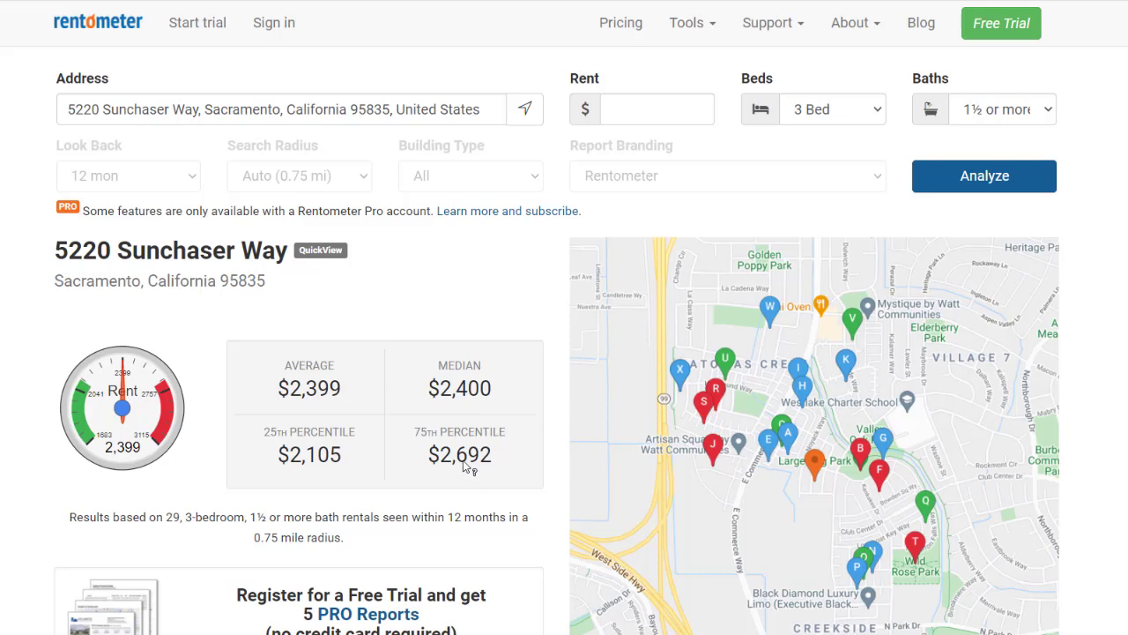
Step: Return to the Excel worksheet and set Unit A's monthly rental income in cell B19 to $2,495
{"action": "mouse_move", "coordinate": [485, 448]}
{"action": "mouse_move", "coordinate": [460, 467]}
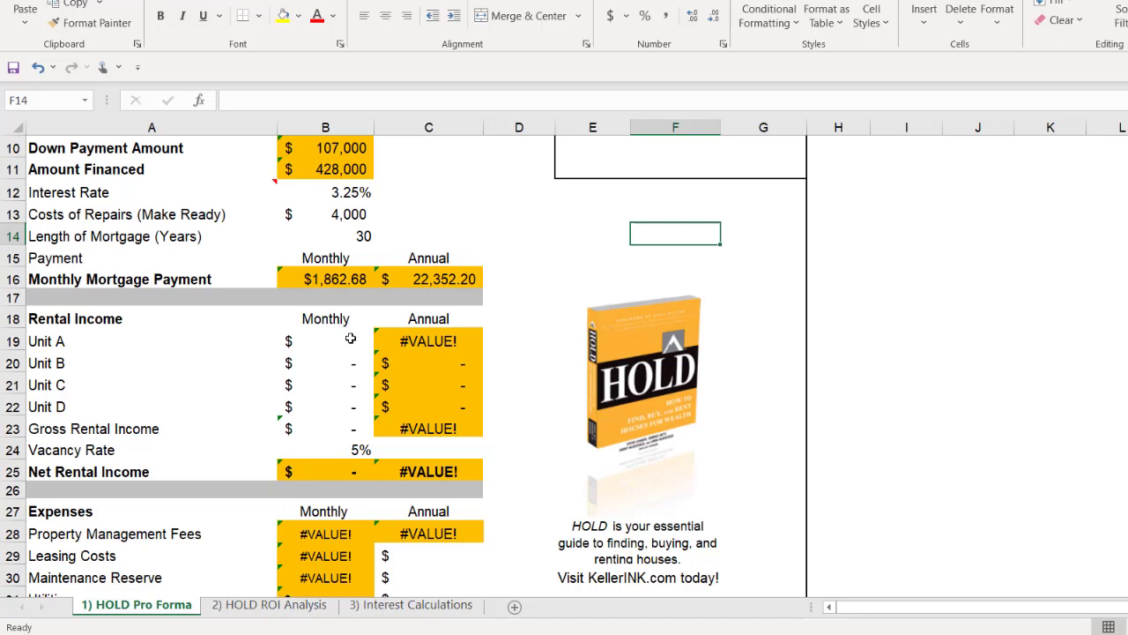
{"action": "left_click", "coordinate": [350, 338]}
{"action": "type", "text": "2495"}
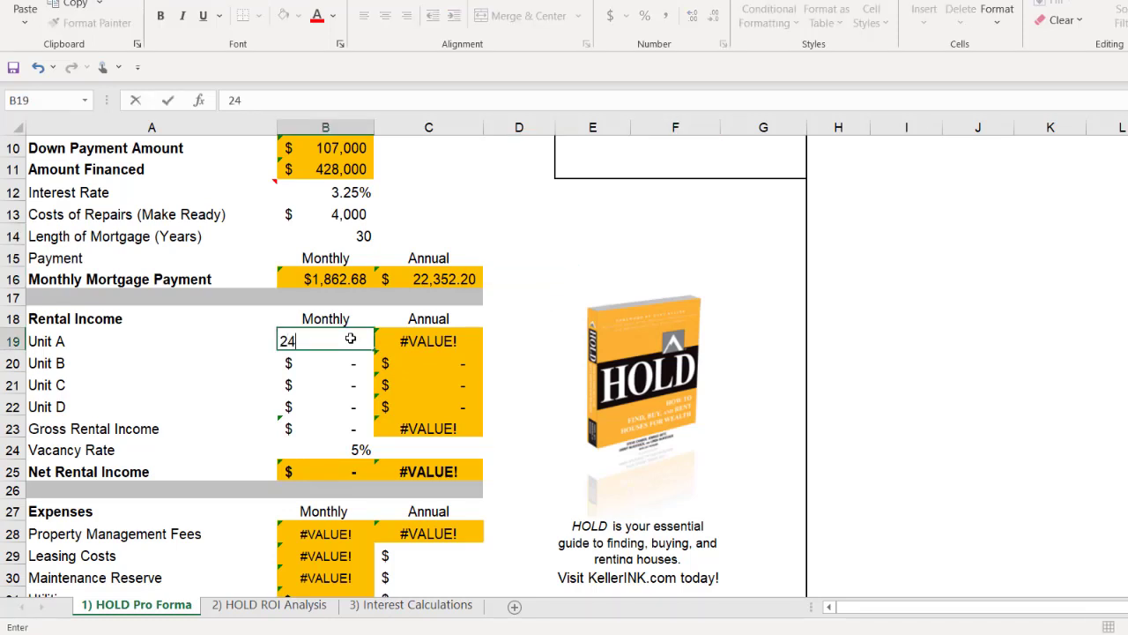
{"action": "key", "text": "Tab"}
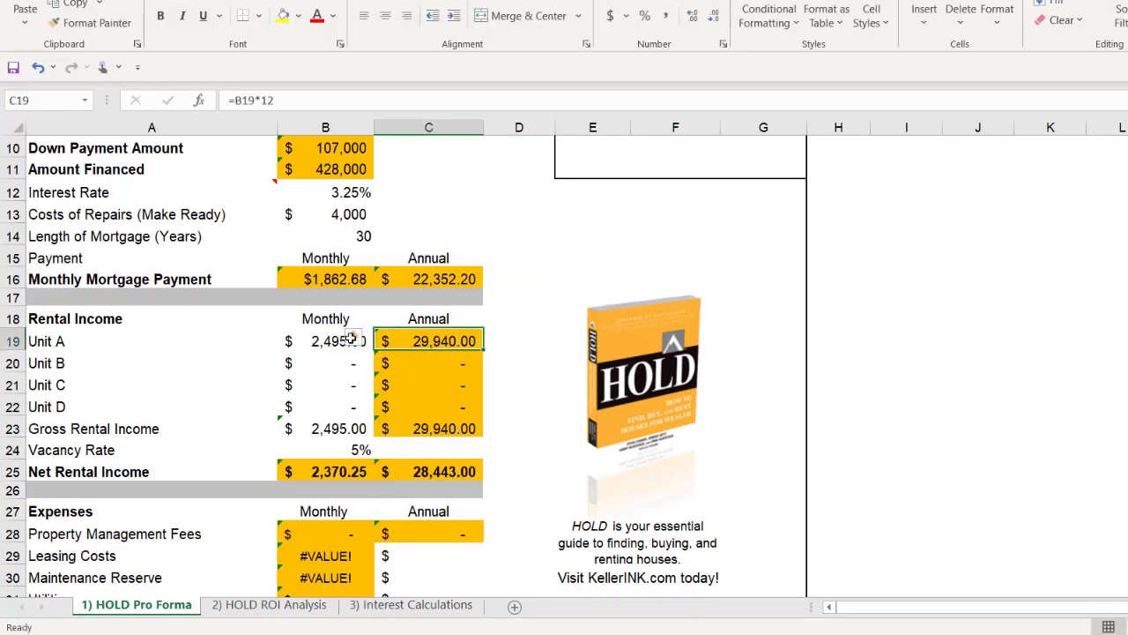
{"action": "key", "text": "Down"}
{"action": "key", "text": "Left"}
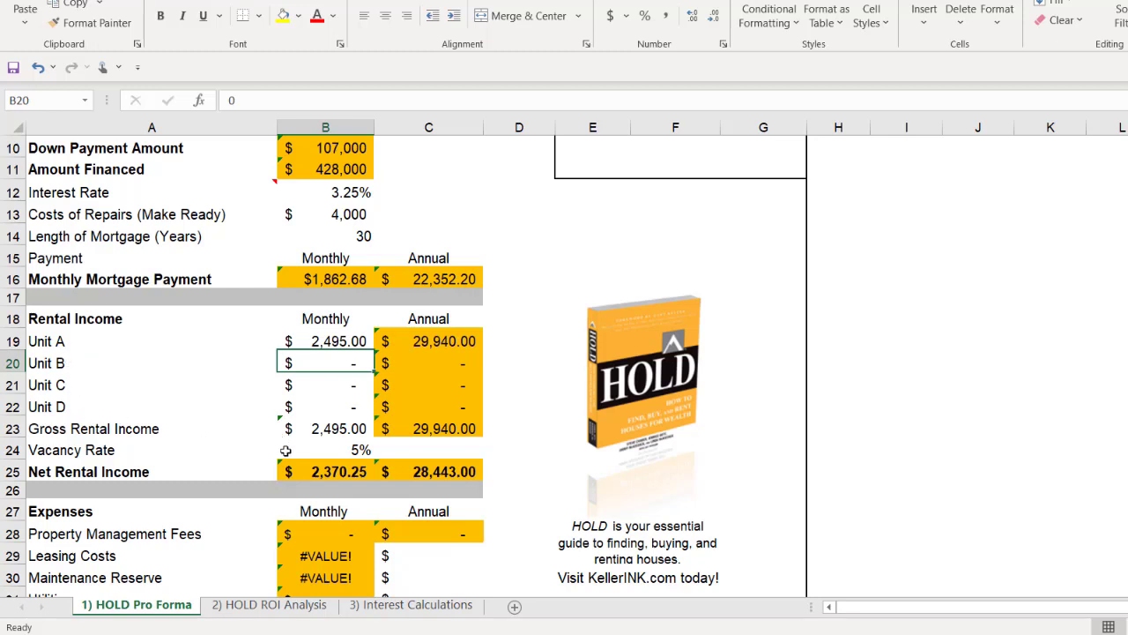
Step: Try a Vacancy Rate of 3% in cell B24
{"action": "left_click", "coordinate": [344, 449]}
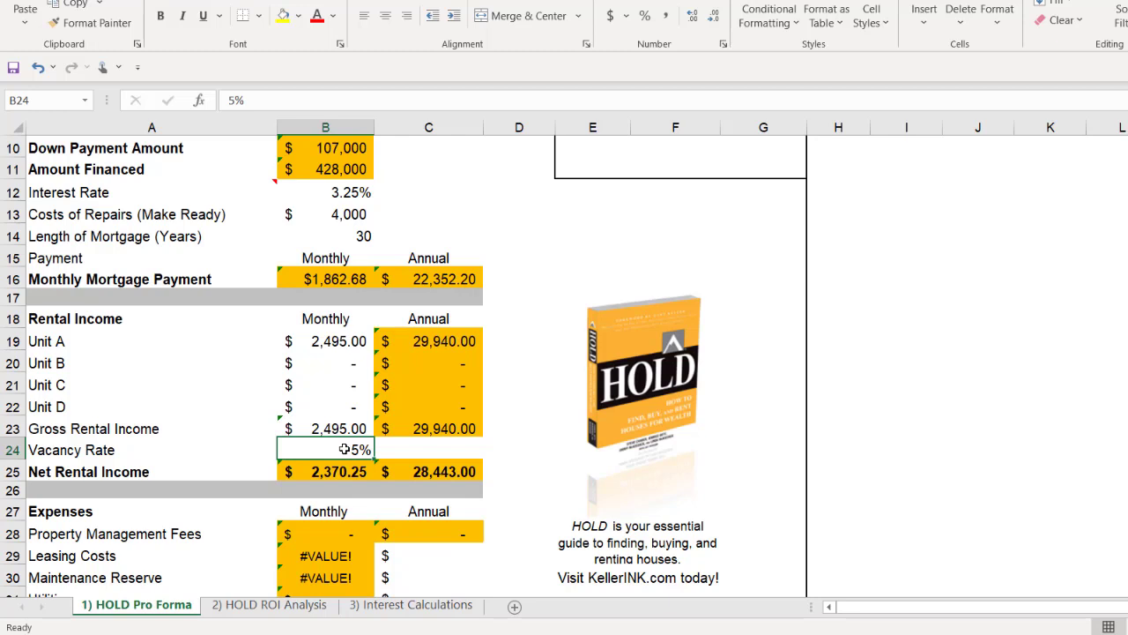
{"action": "type", "text": "3"}
{"action": "key", "text": "Return"}
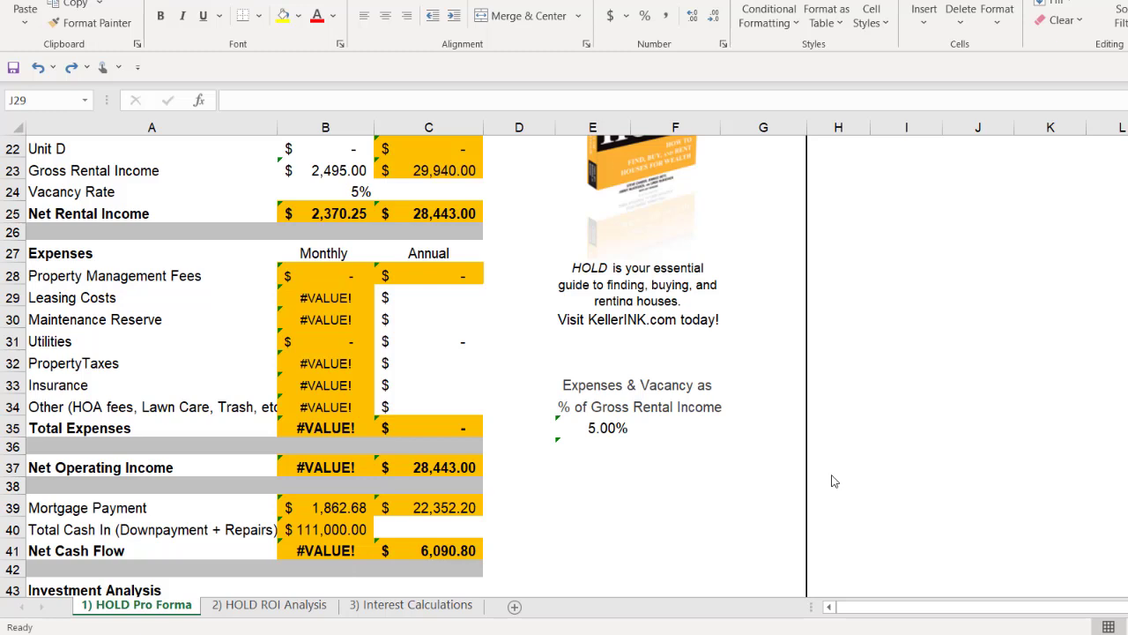
Step: Try Property Management Fees rates of 4% and 5% in cell D28
{"action": "left_click", "coordinate": [102, 278]}
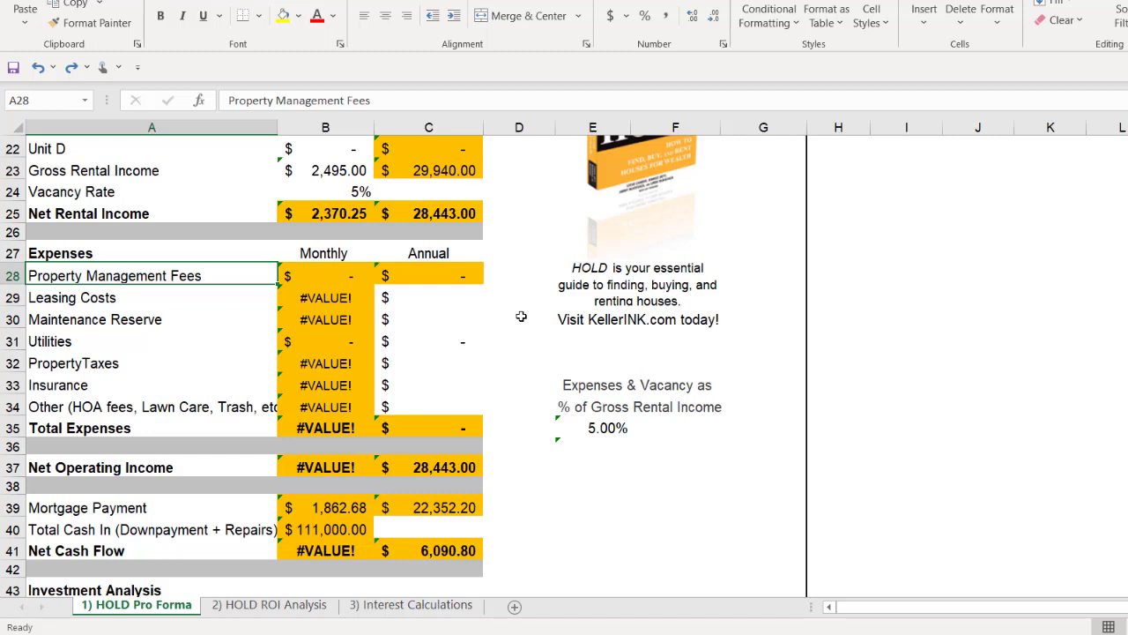
{"action": "left_click", "coordinate": [510, 273]}
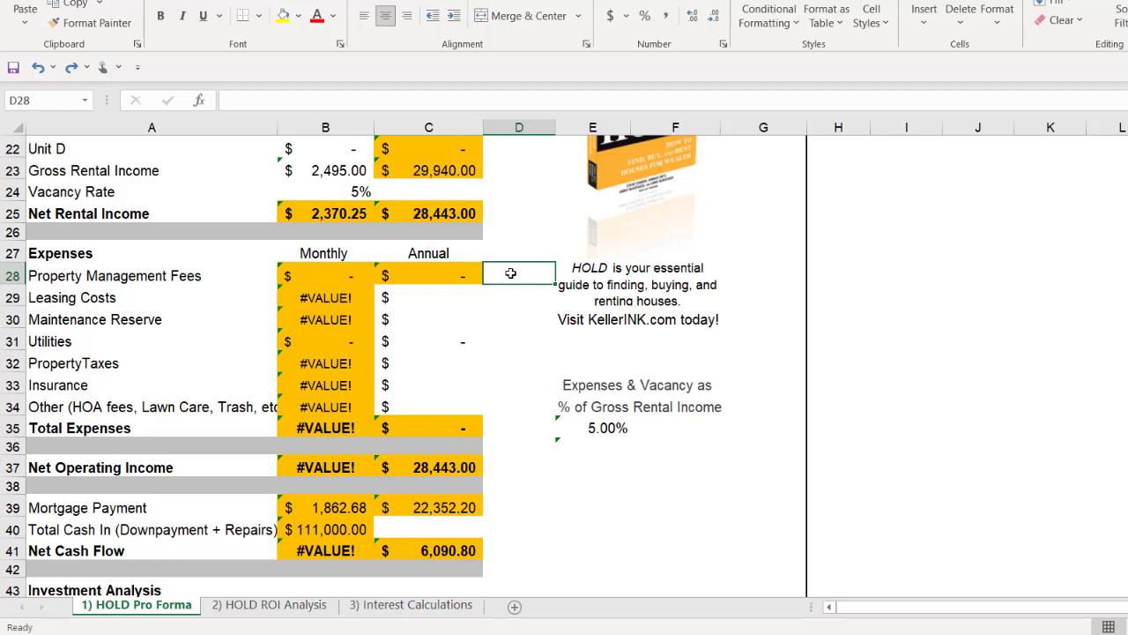
{"action": "type", "text": "4%"}
{"action": "key", "text": "Return"}
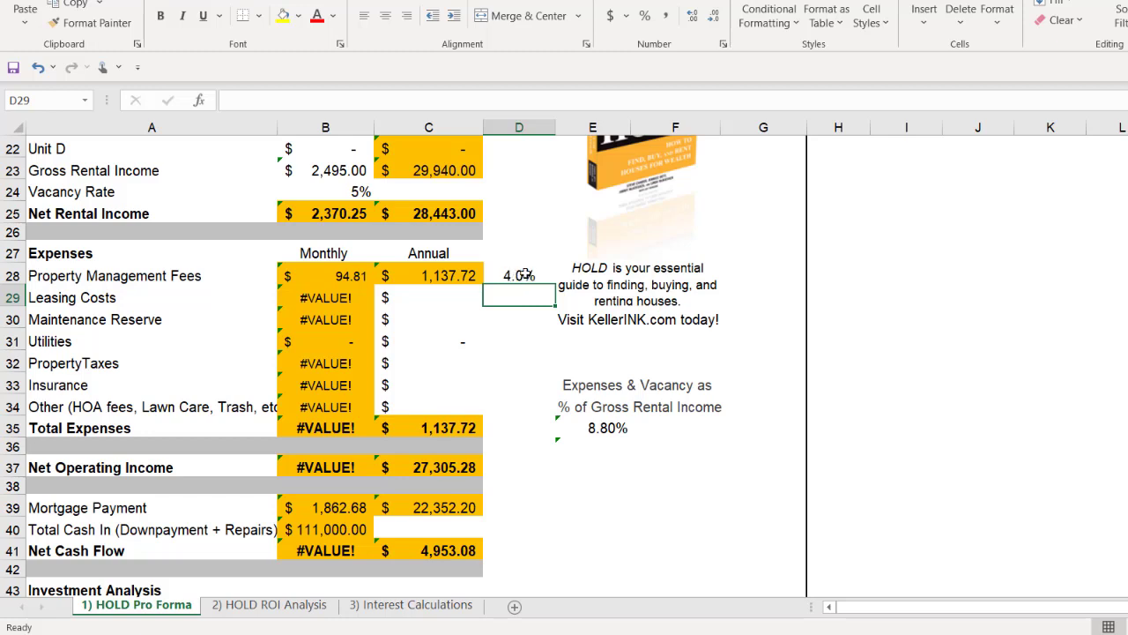
{"action": "left_click", "coordinate": [521, 275]}
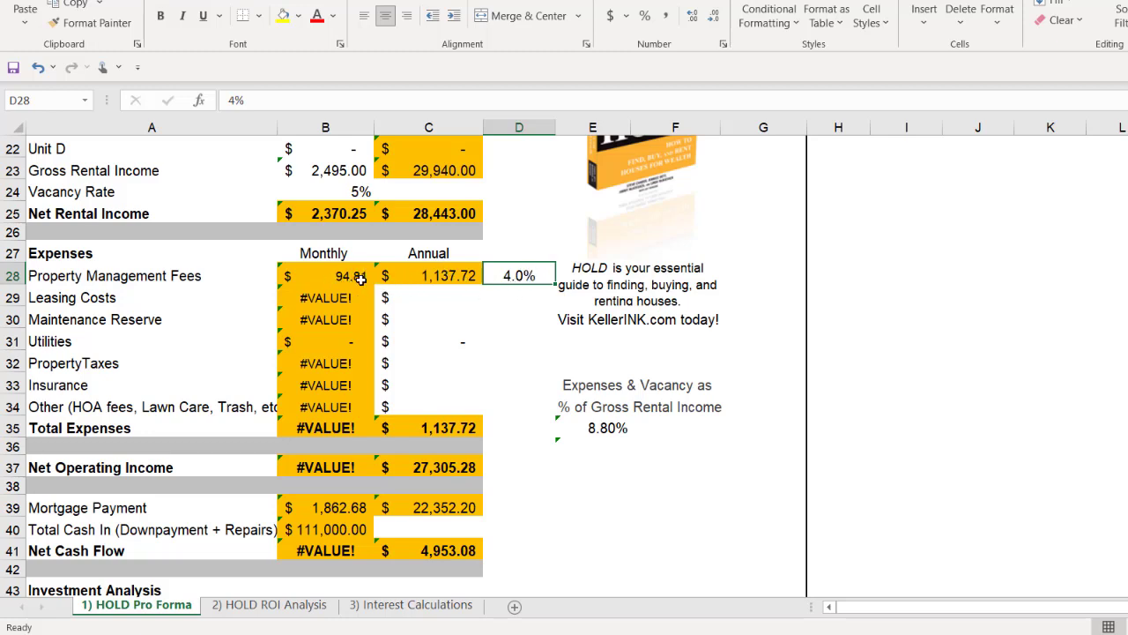
{"action": "type", "text": "5"}
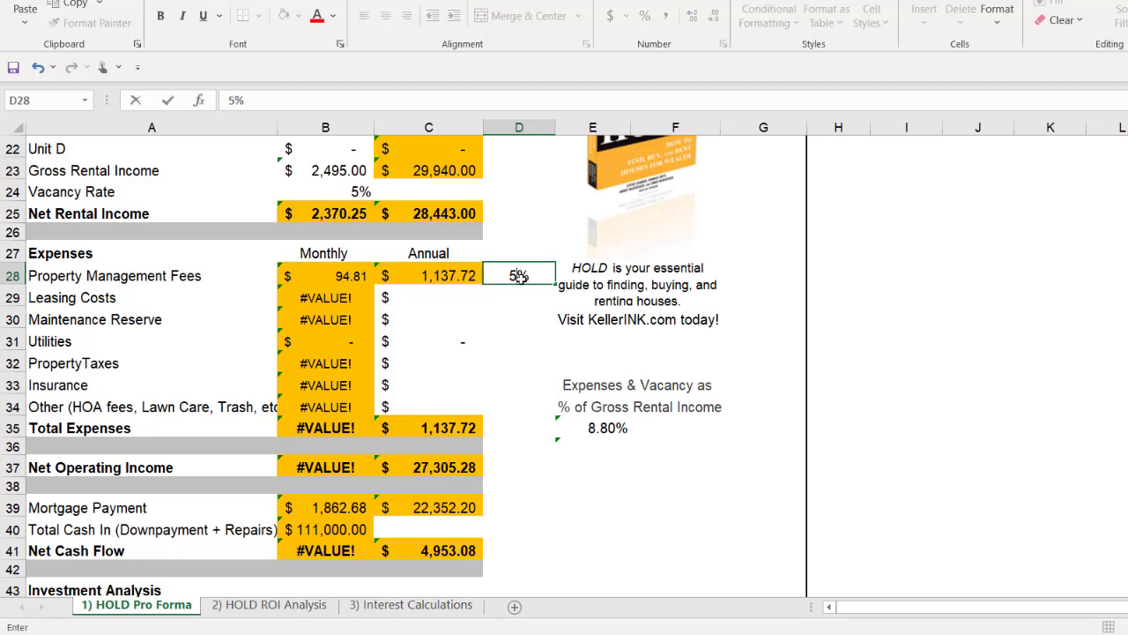
{"action": "key", "text": "Return"}
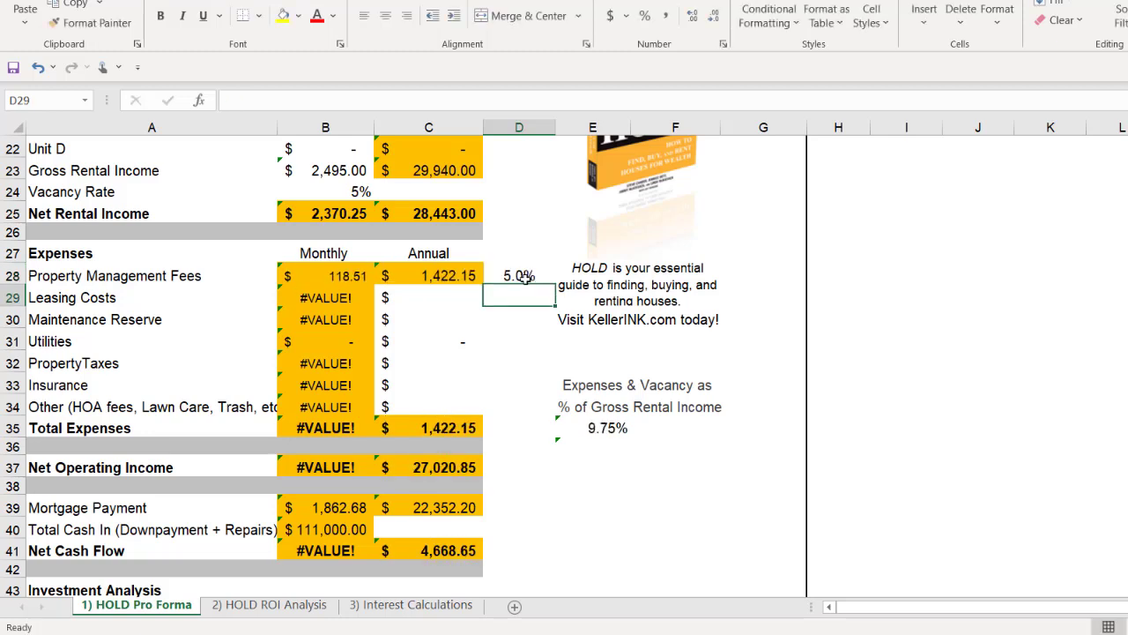
Step: Set the Property Management Fees rate in cell D28 to 4.5%
{"action": "left_click", "coordinate": [524, 276]}
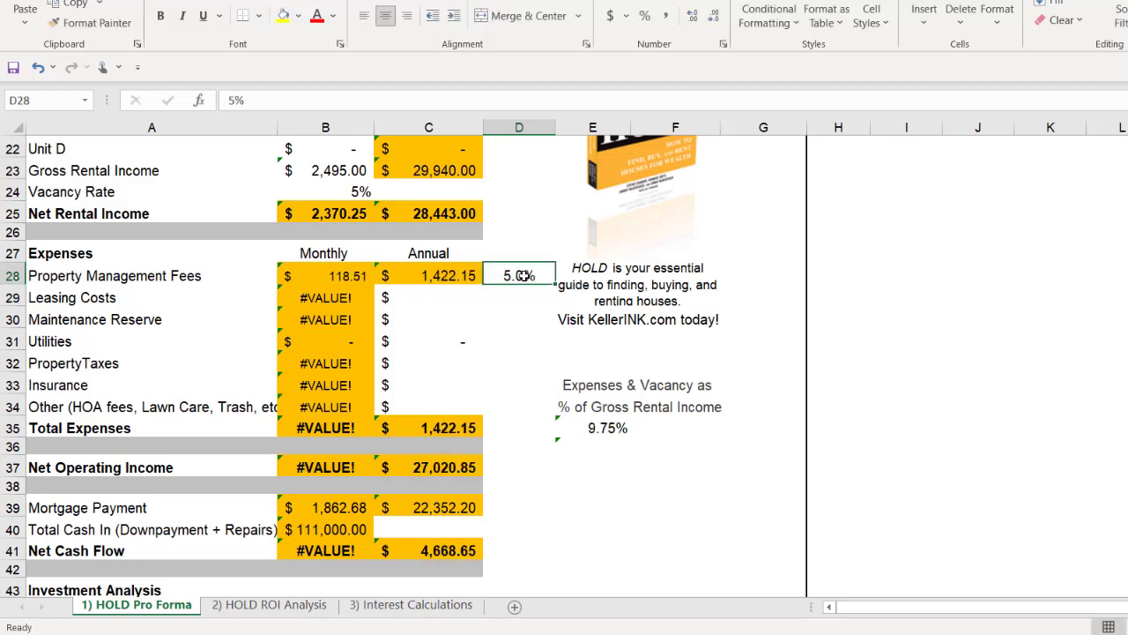
{"action": "type", "text": "4.5"}
{"action": "key", "text": "Return"}
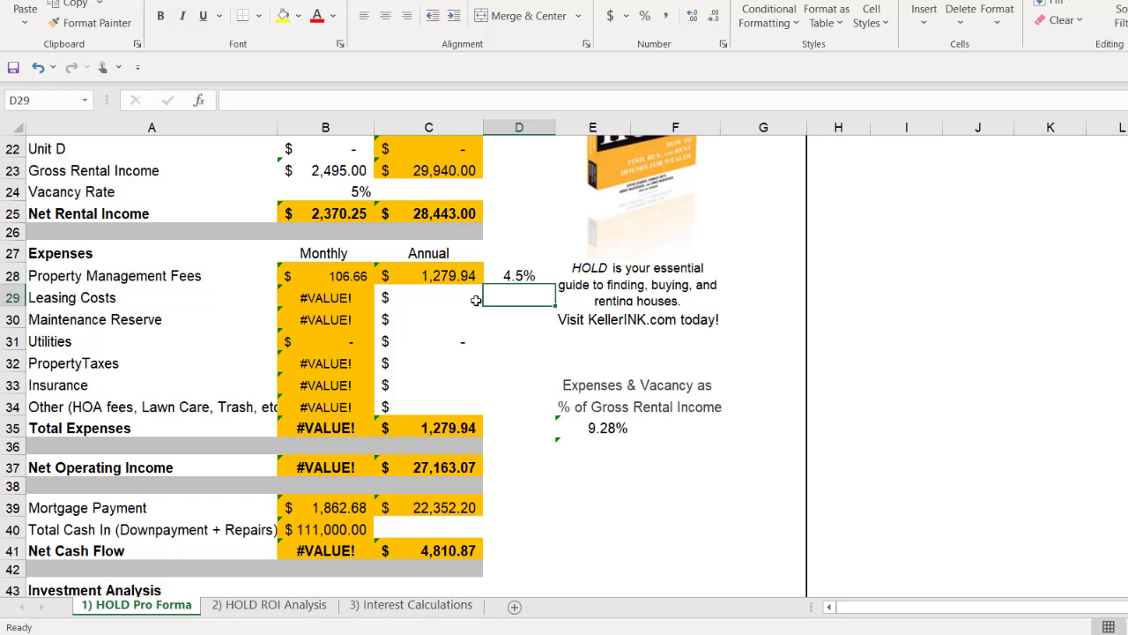
Step: Set the annual Leasing Costs to $600 and the annual Maintenance Reserve to $1,500
{"action": "left_click", "coordinate": [454, 302]}
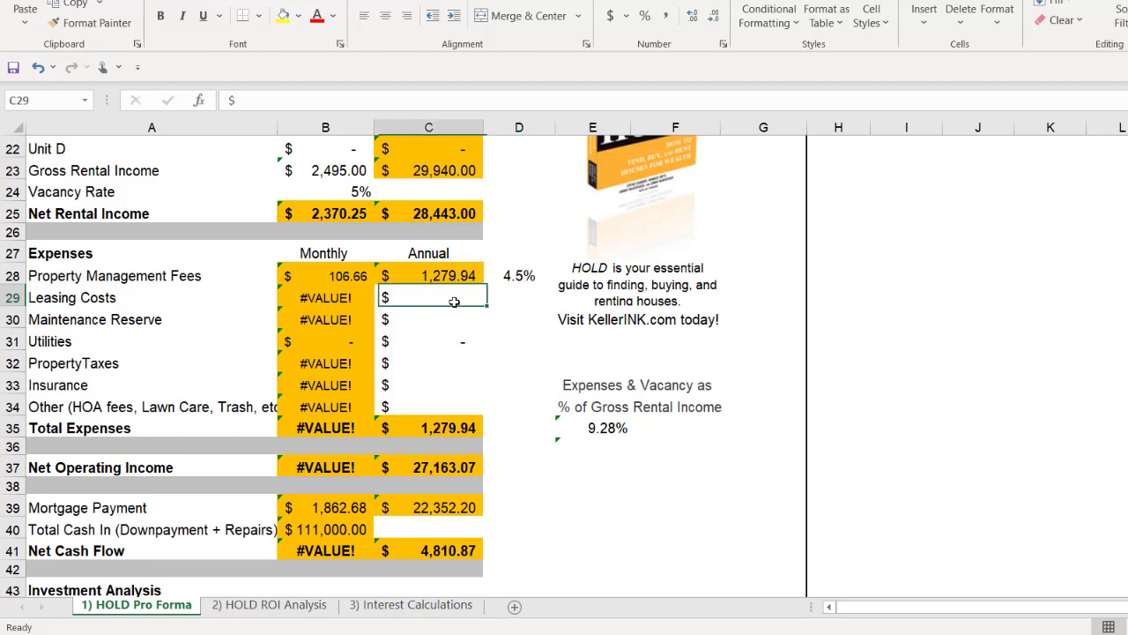
{"action": "type", "text": "600"}
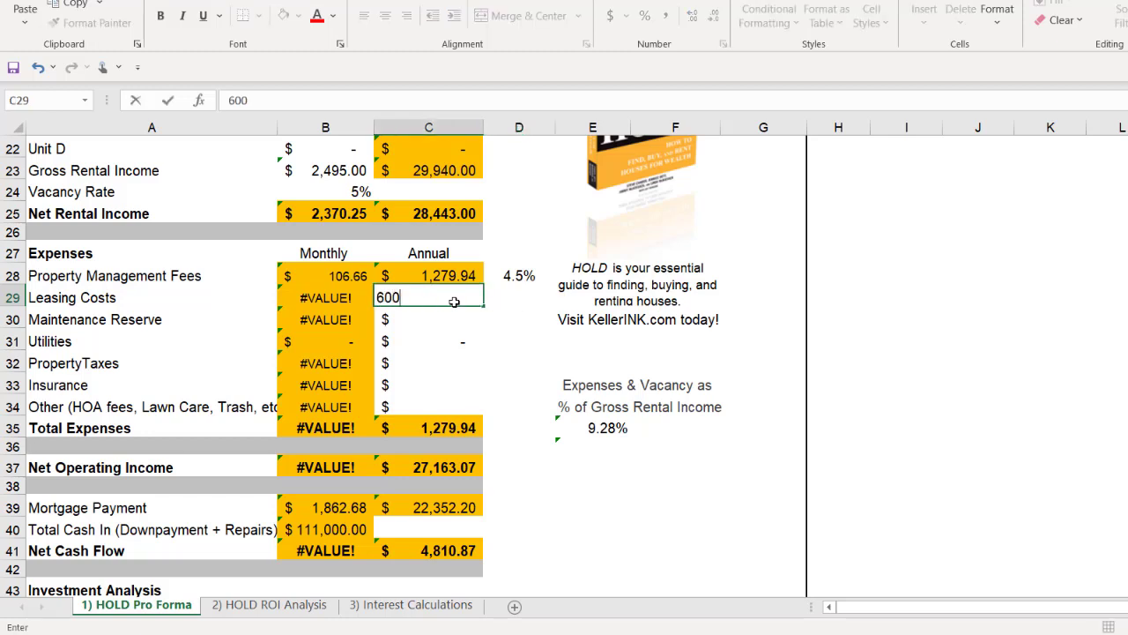
{"action": "key", "text": "Return"}
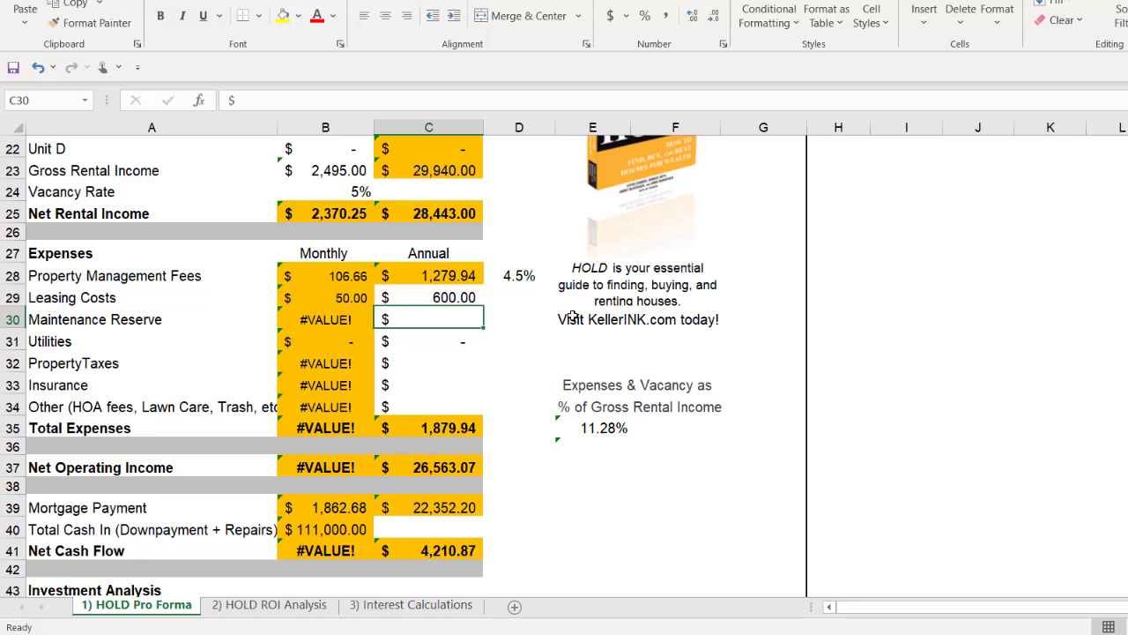
{"action": "type", "text": "1,5"}
{"action": "type", "text": "00"}
{"action": "key", "text": "Return"}
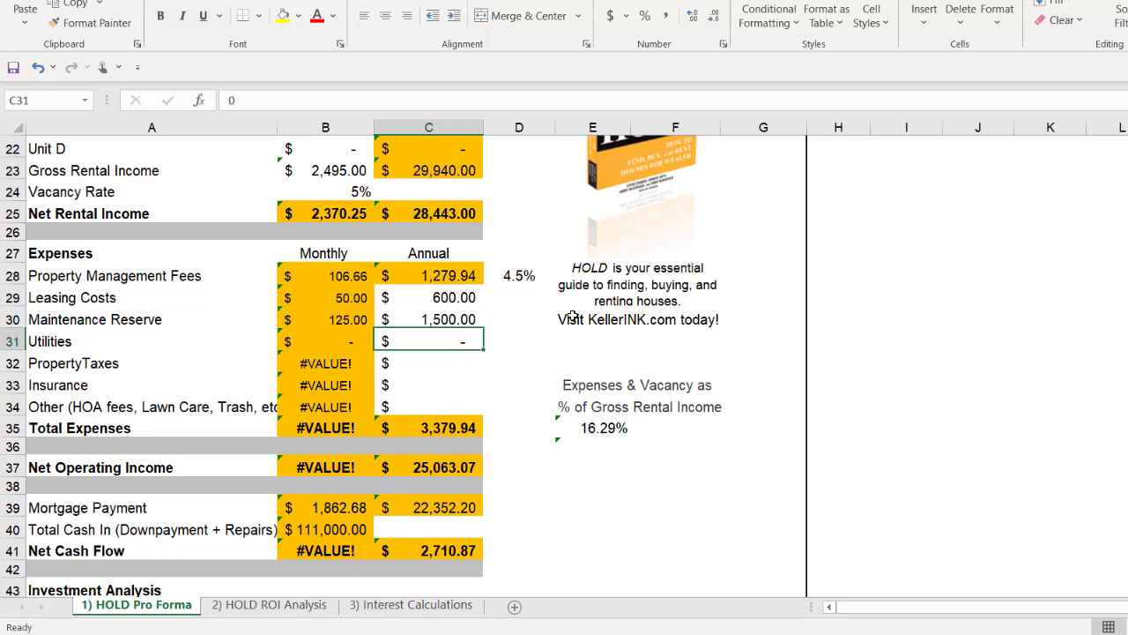
Step: Set the annual Utilities expense in cell C31 to $1,800
{"action": "type", "text": "1800"}
{"action": "key", "text": "Tab"}
{"action": "left_click", "coordinate": [461, 344]}
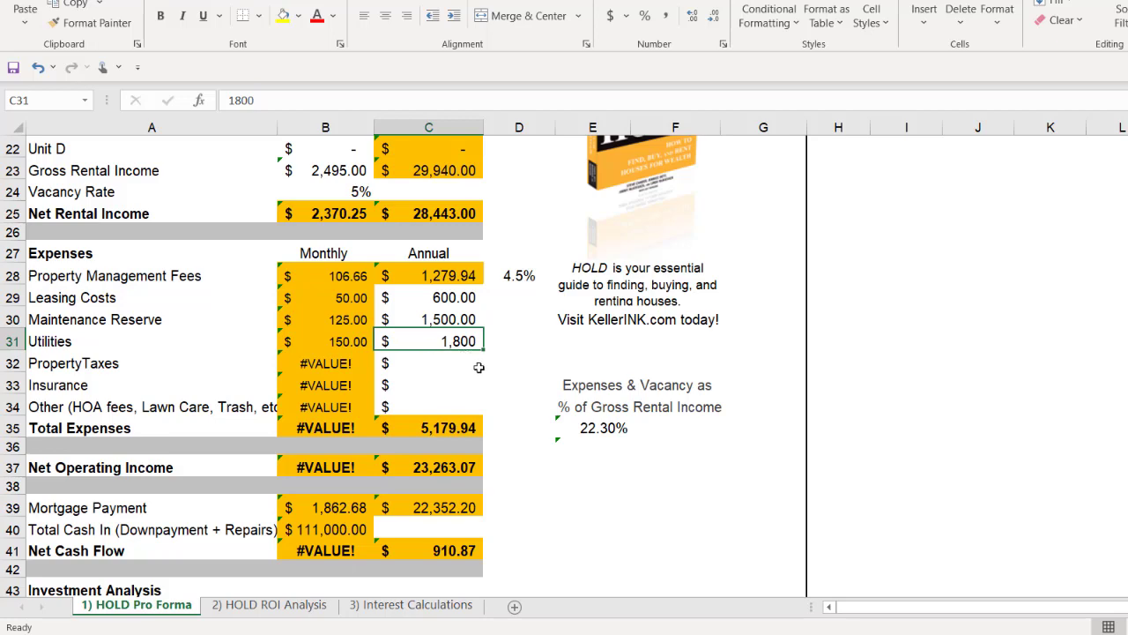
Step: Set the monthly rental income for Unit B in cell B20 to $150
{"action": "scroll", "coordinate": [480, 370], "scroll_direction": "up", "scroll_amount": 1}
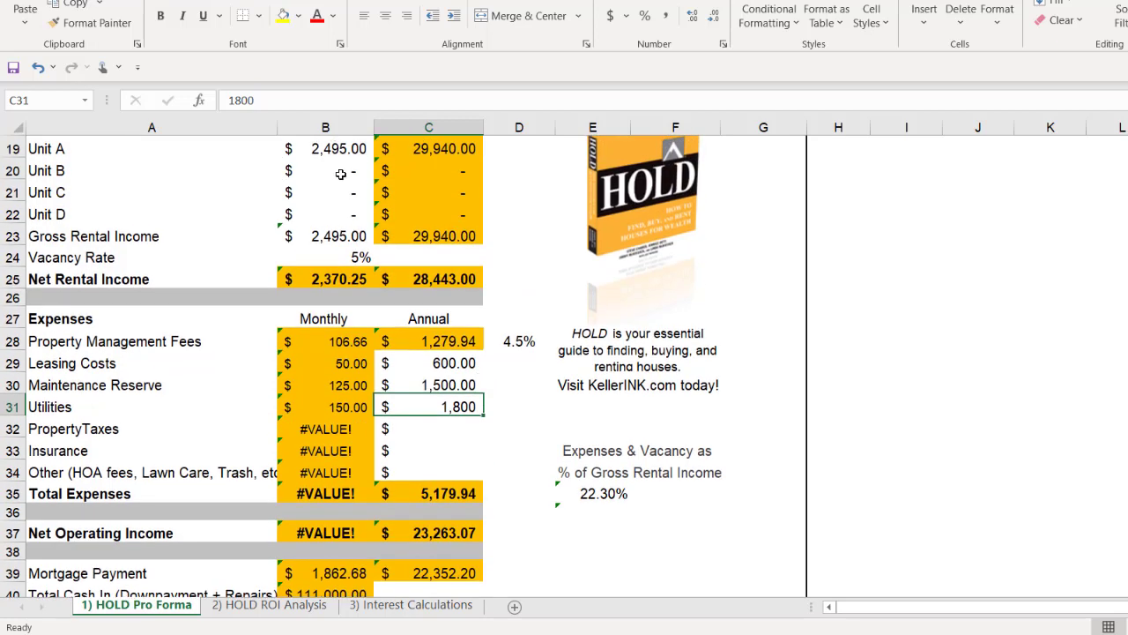
{"action": "left_click", "coordinate": [341, 173]}
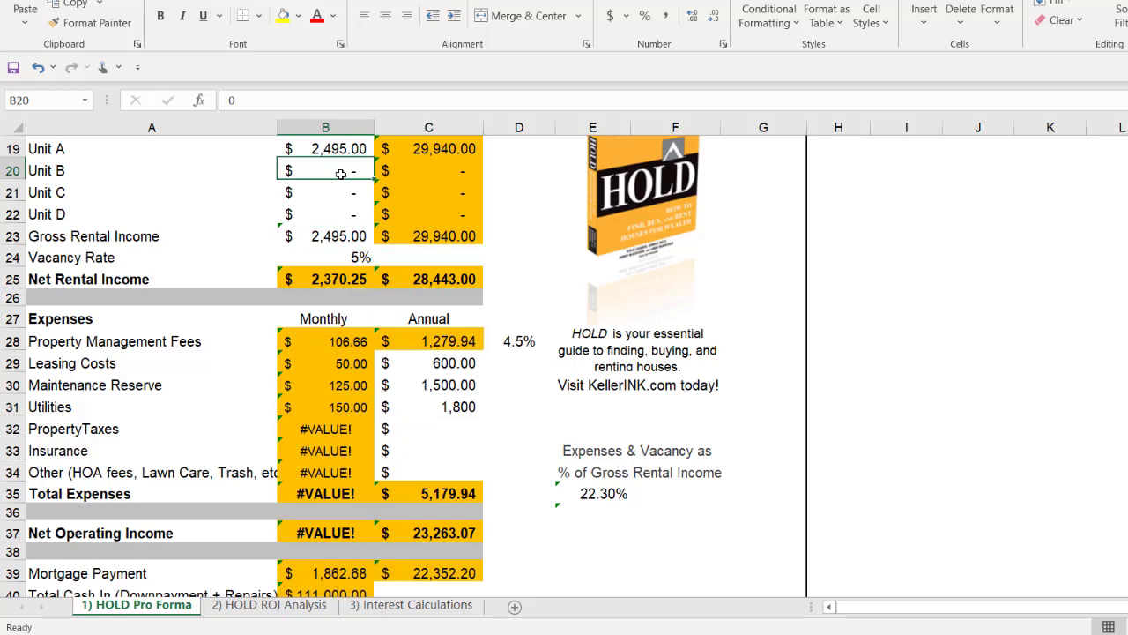
{"action": "type", "text": "150"}
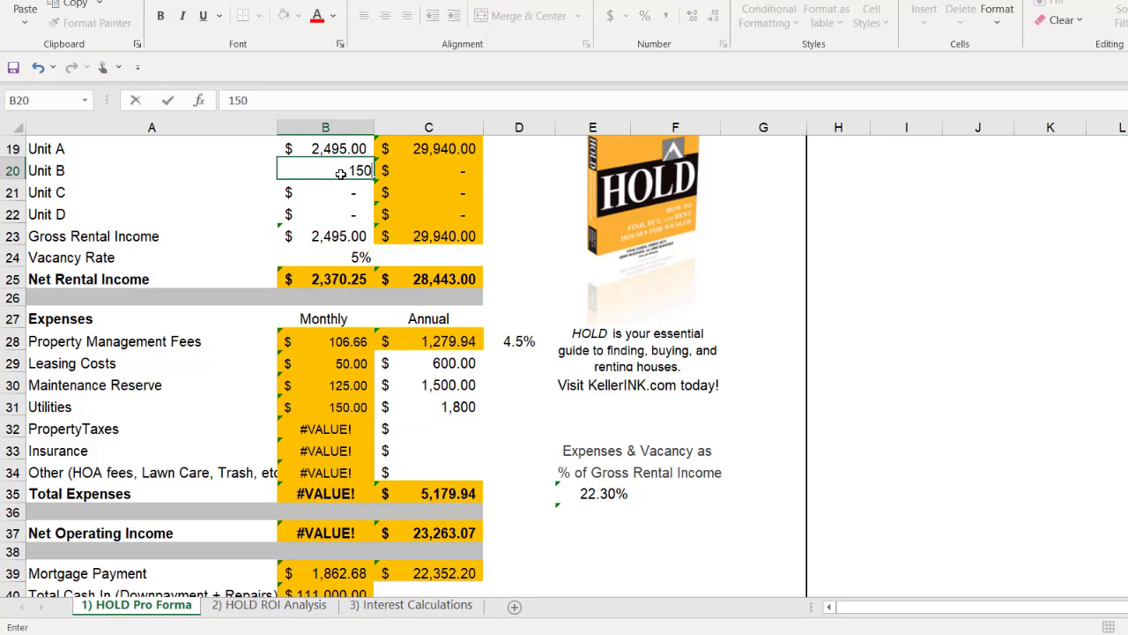
{"action": "key", "text": "Return"}
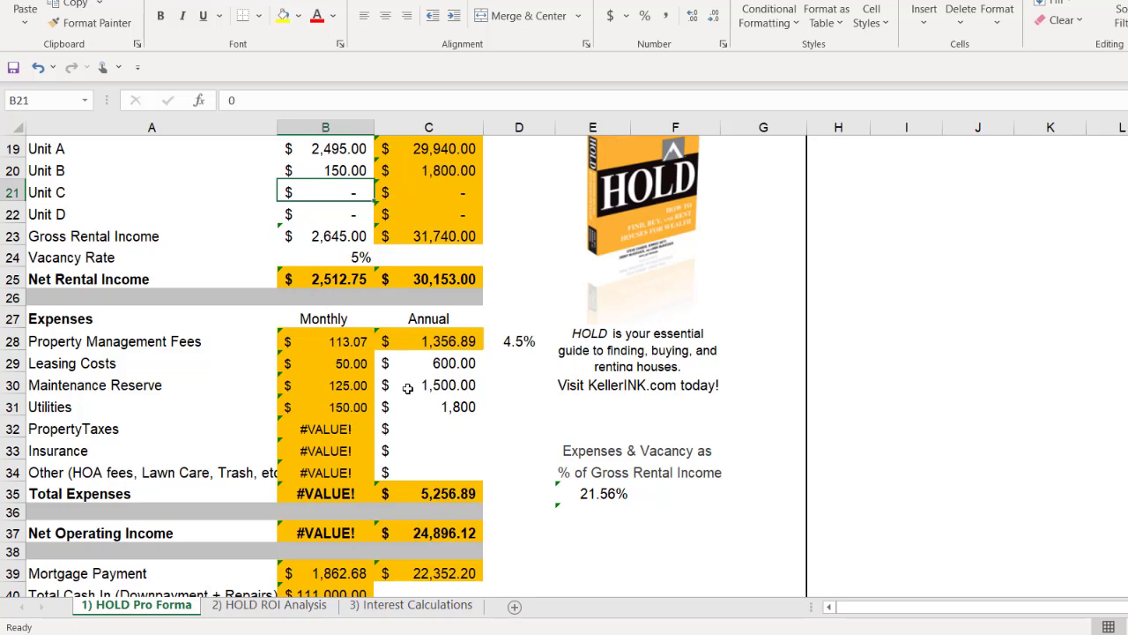
Step: Switch to Calculator and compute the annual property taxes as 535,000 × 0.012
{"action": "scroll", "coordinate": [529, 403], "scroll_direction": "down", "scroll_amount": 1}
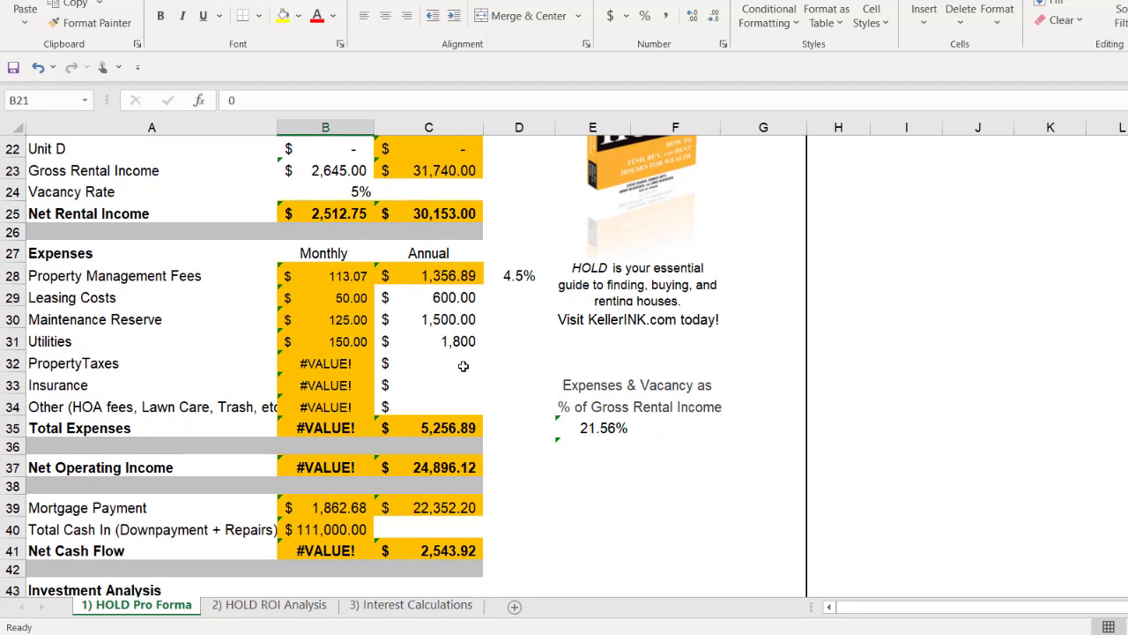
{"action": "key", "text": "super"}
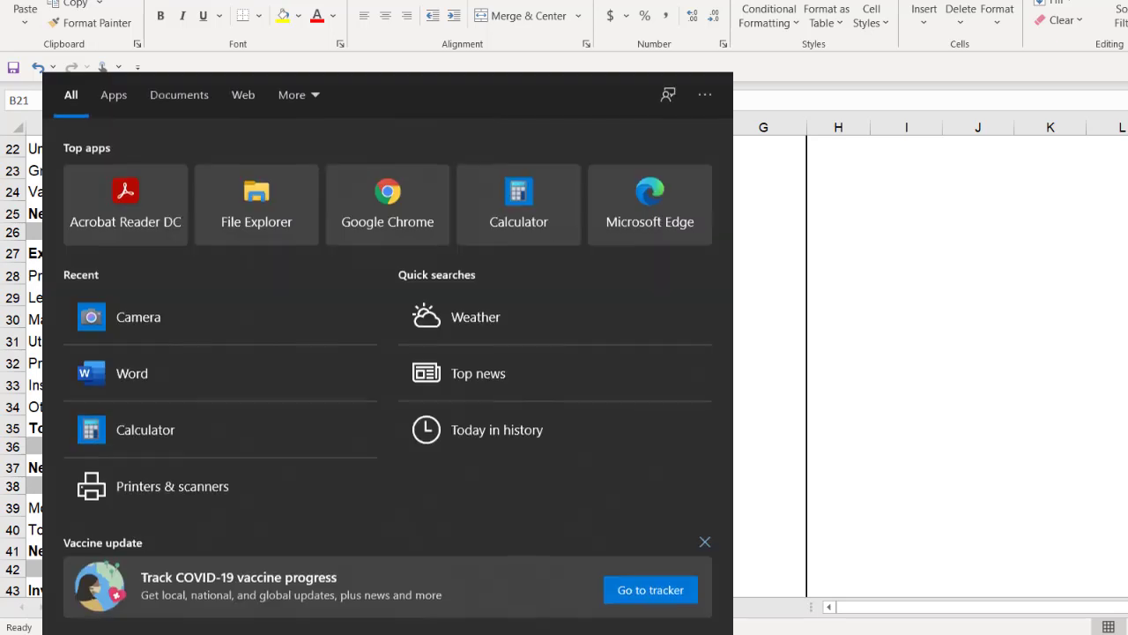
{"action": "type", "text": "cal"}
{"action": "key", "text": "Return"}
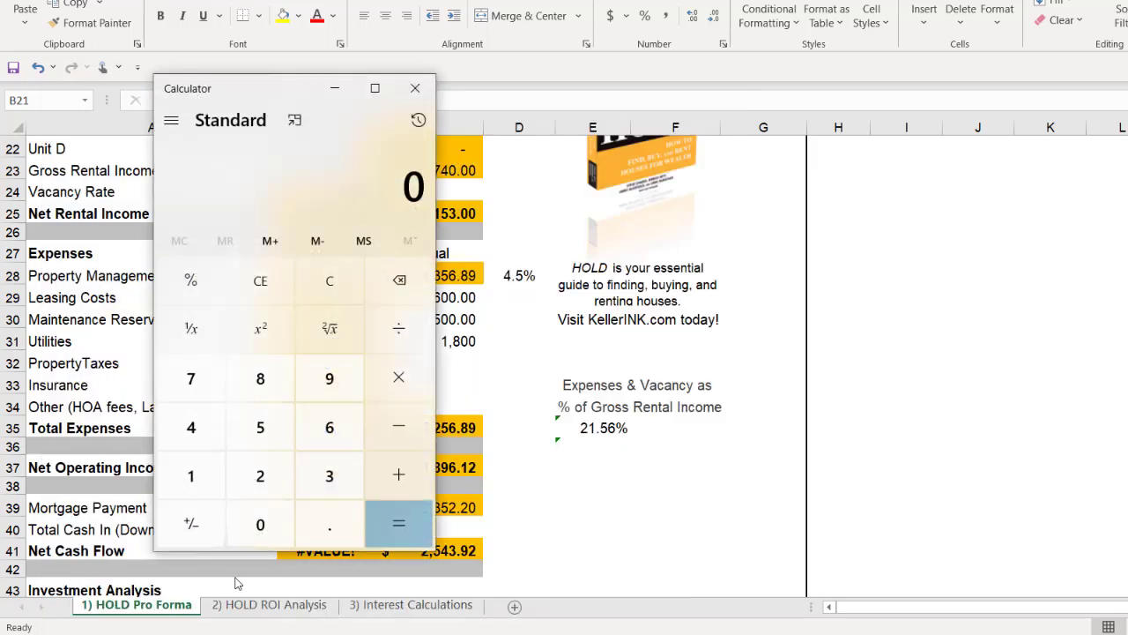
{"action": "type", "text": "5350000"}
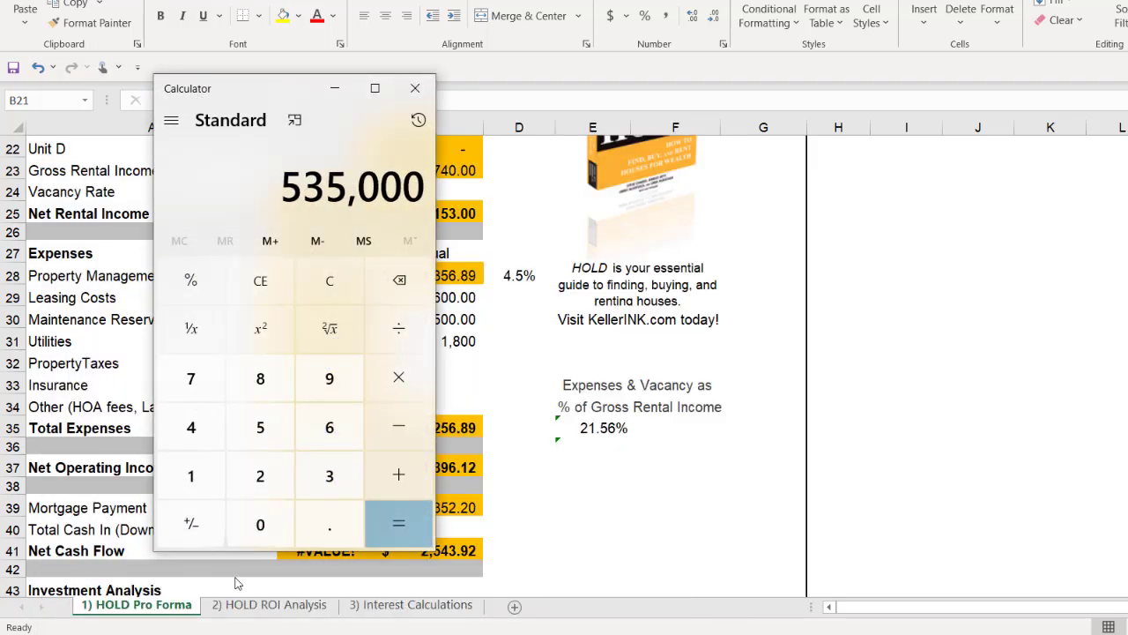
{"action": "key", "text": "asterisk"}
{"action": "type", "text": "1.2"}
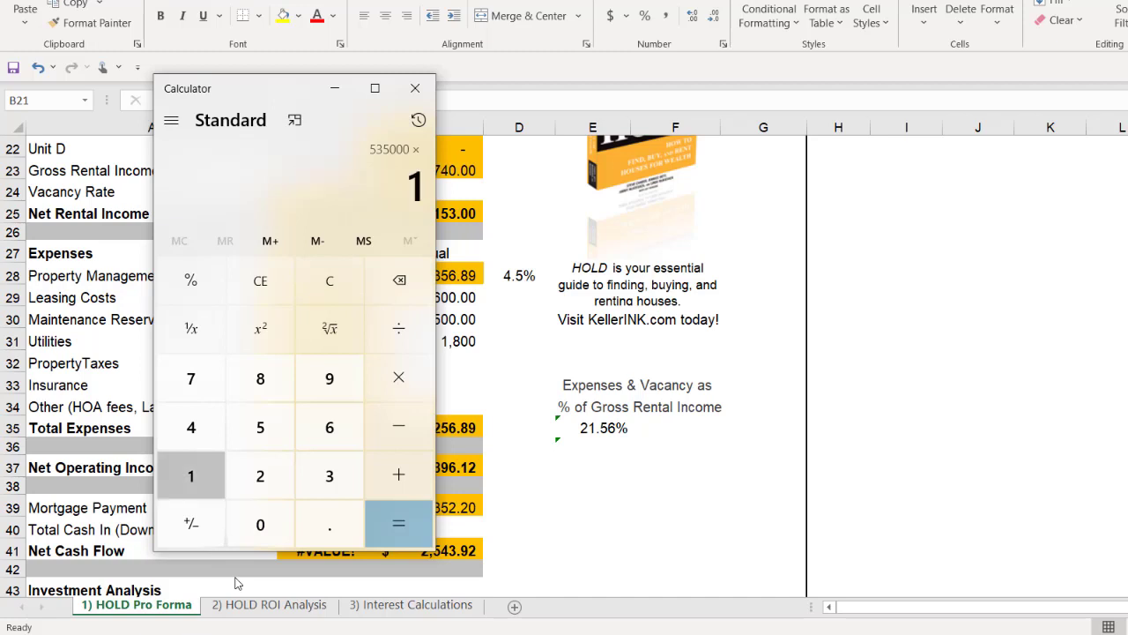
{"action": "left_click", "coordinate": [214, 286]}
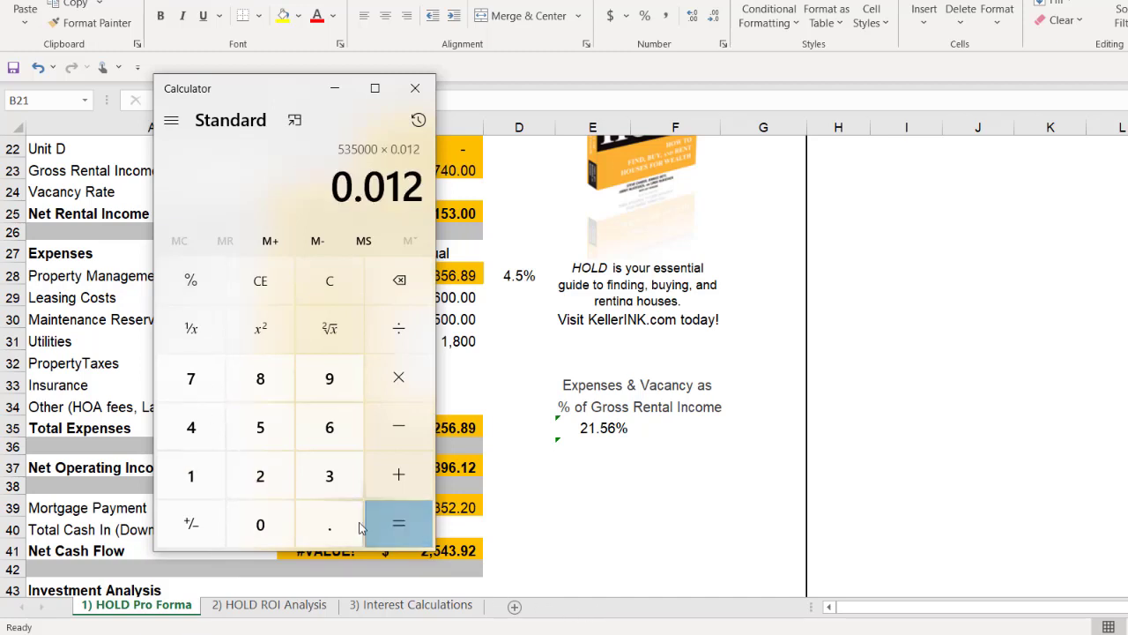
{"action": "left_click", "coordinate": [407, 525]}
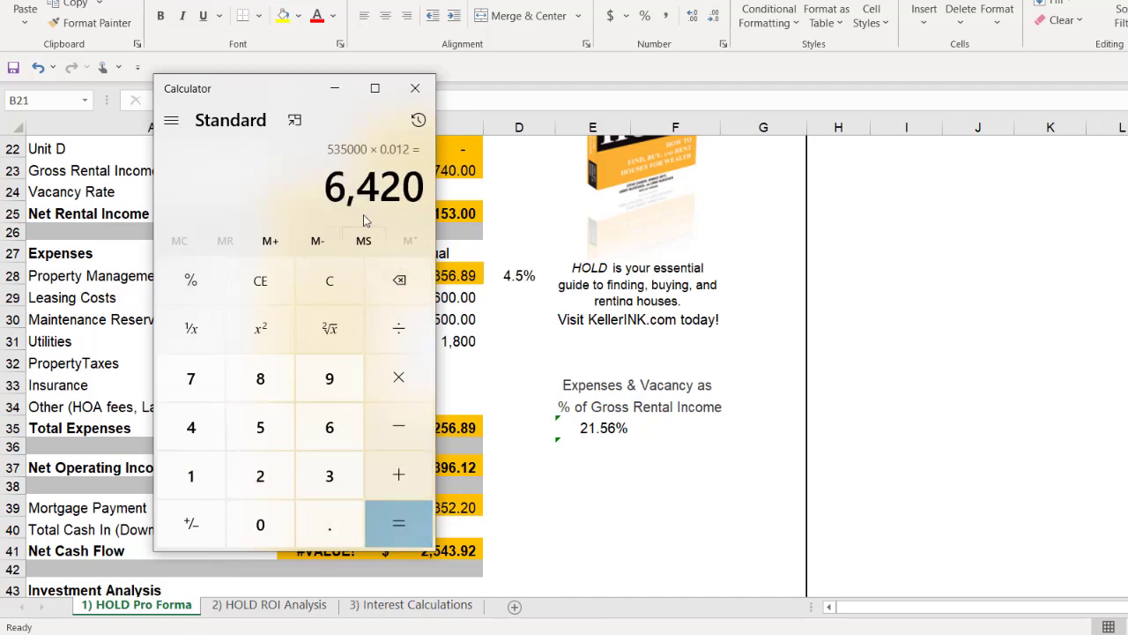
{"action": "left_click", "coordinate": [341, 271]}
Step: Back in the Excel worksheet, set the annual Property Taxes in cell C32 to $6,420
{"action": "left_click", "coordinate": [536, 379]}
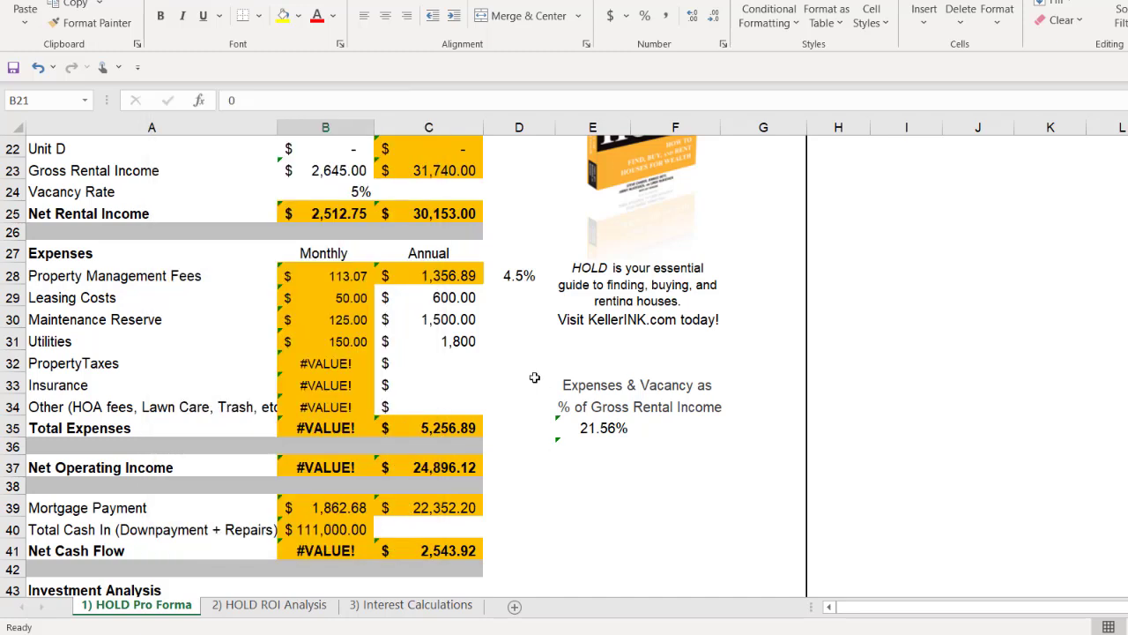
{"action": "left_click", "coordinate": [459, 363]}
{"action": "type", "text": "6420"}
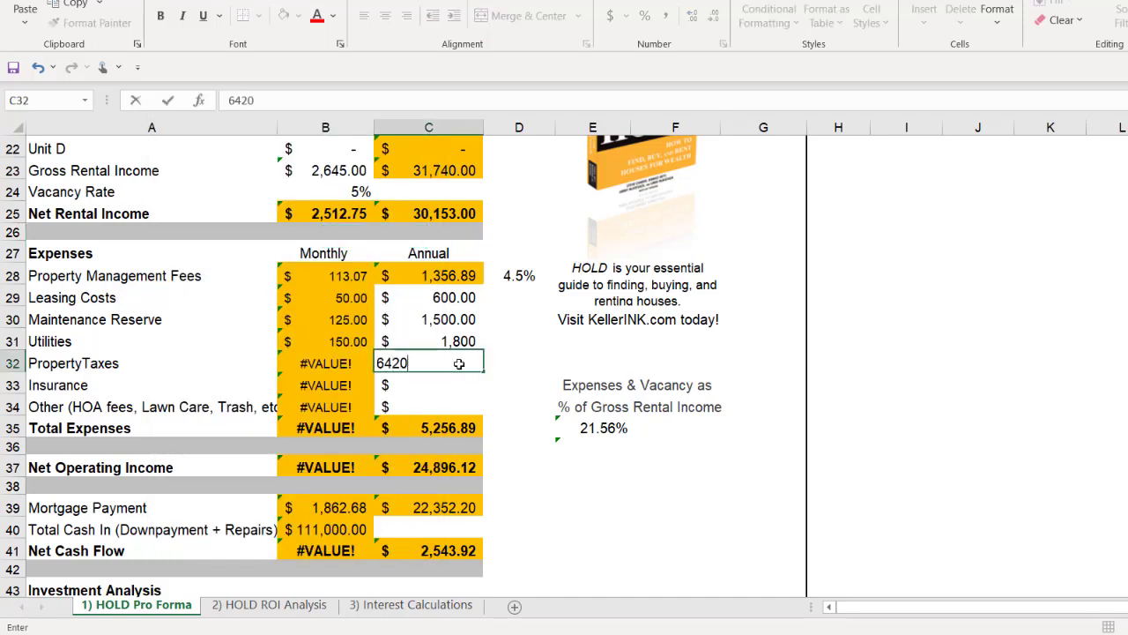
{"action": "key", "text": "Return"}
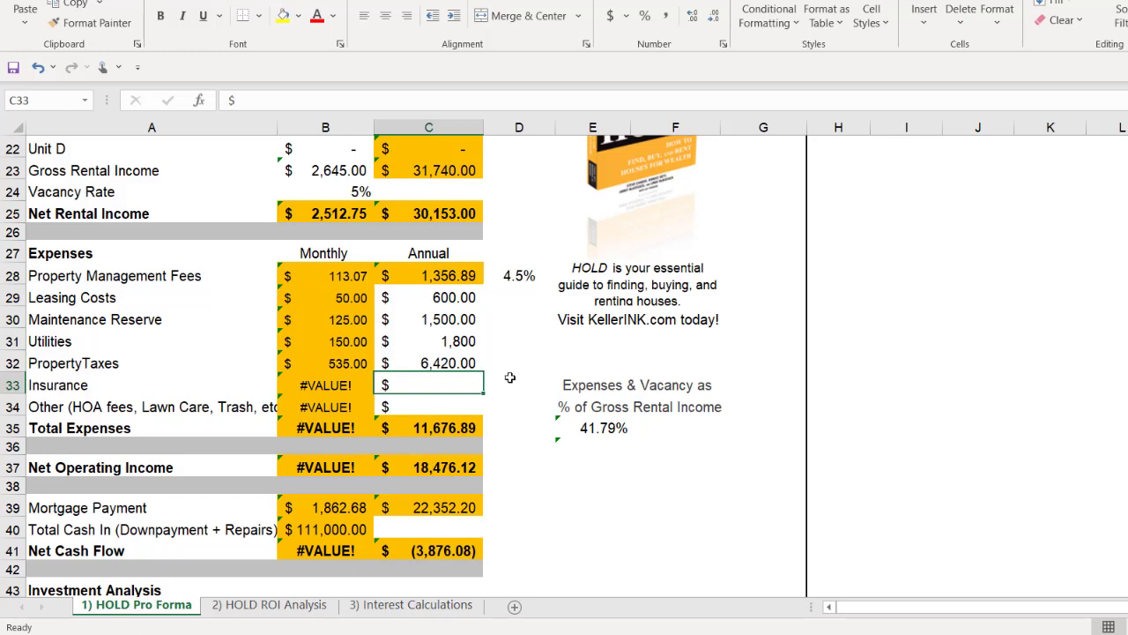
Step: Work out the yearly insurance as 95 × 12 in Calculator and set the annual Insurance in cell C33 to $1,140
{"action": "type", "text": "95"}
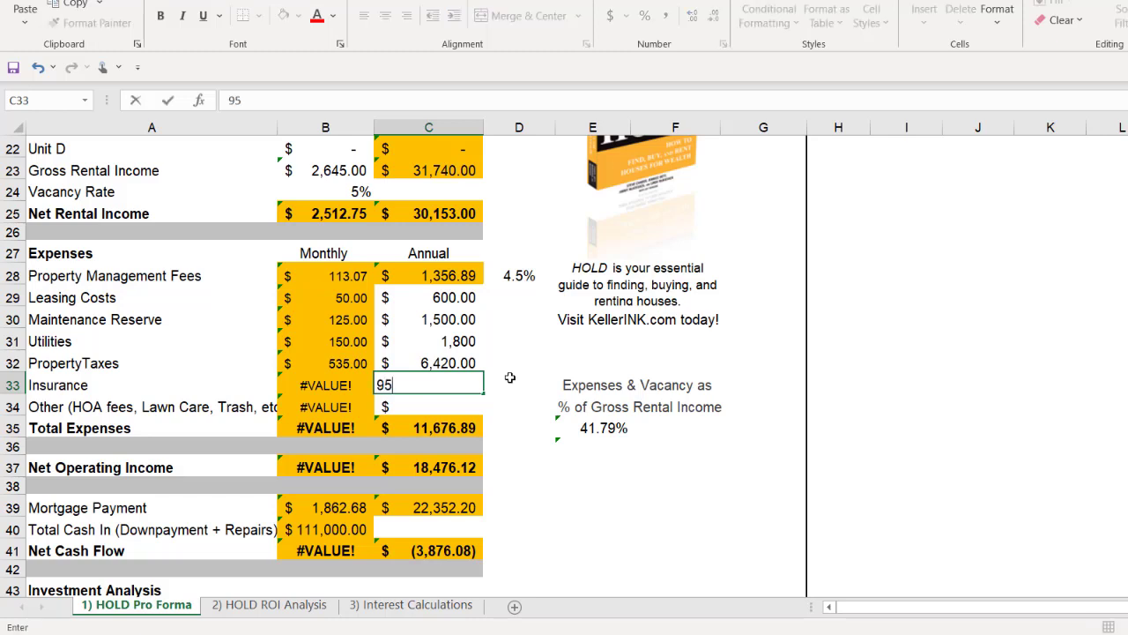
{"action": "key", "text": "Return"}
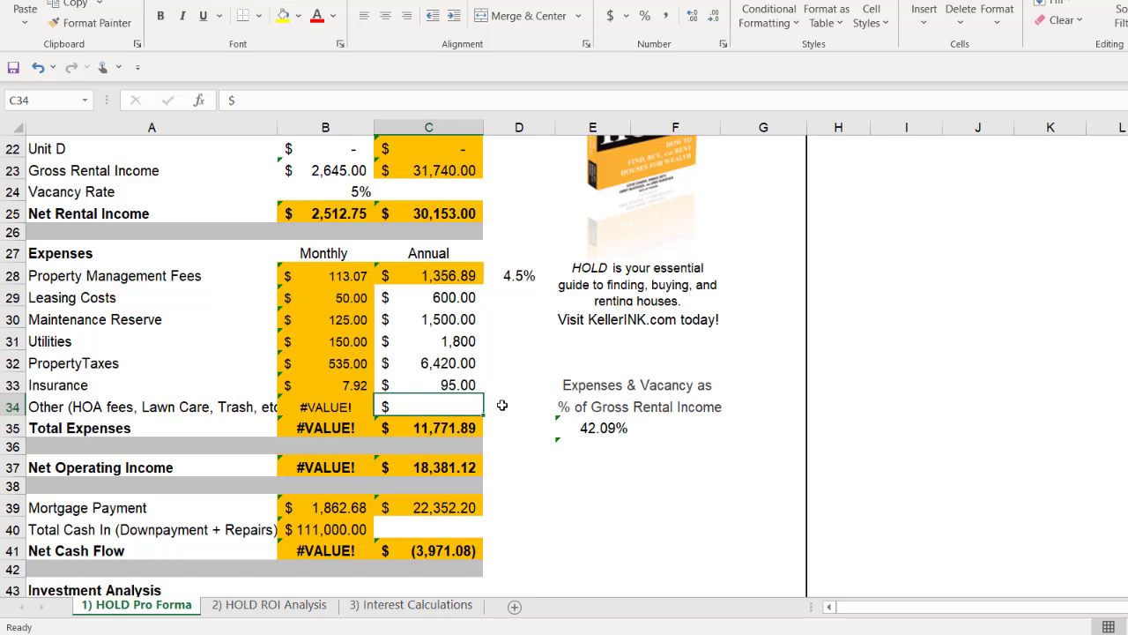
{"action": "left_click", "coordinate": [493, 633]}
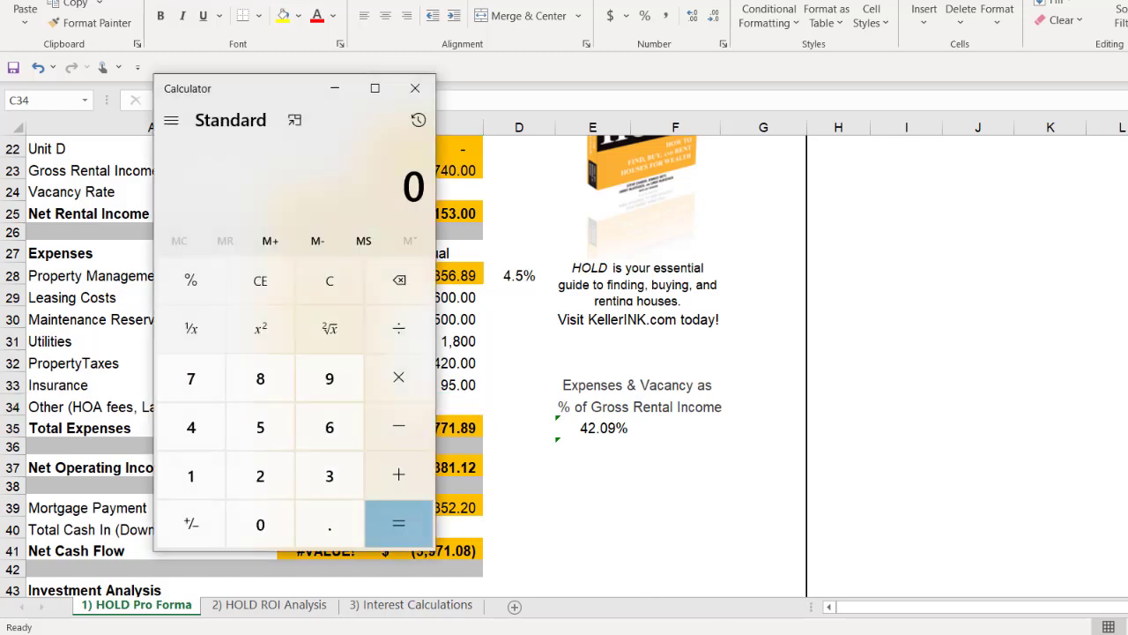
{"action": "type", "text": "95*12"}
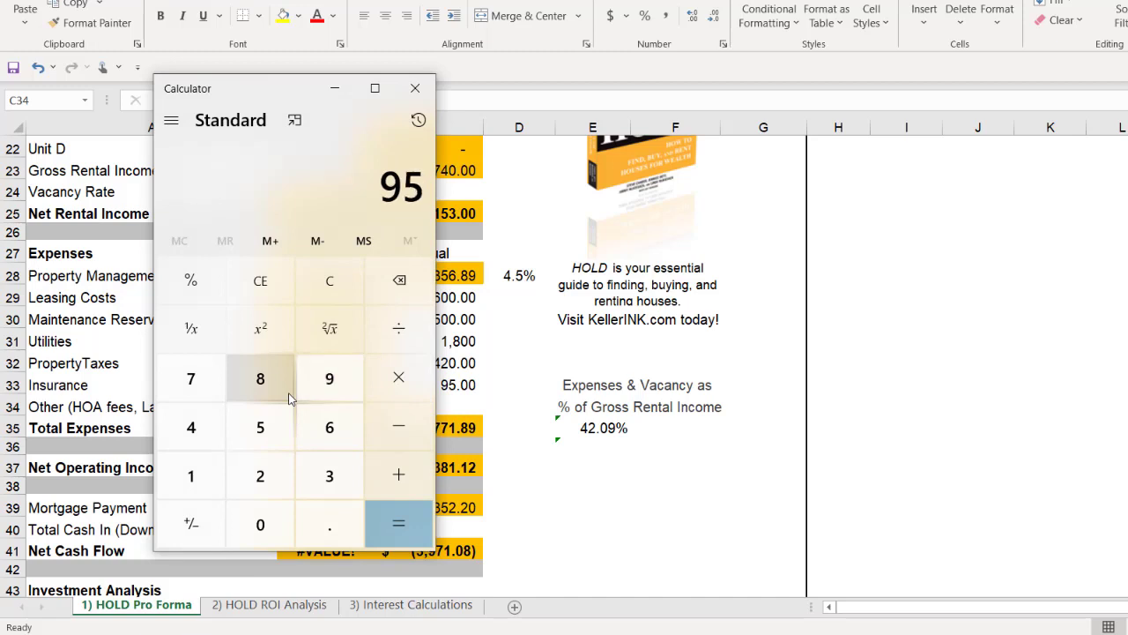
{"action": "key", "text": "Return"}
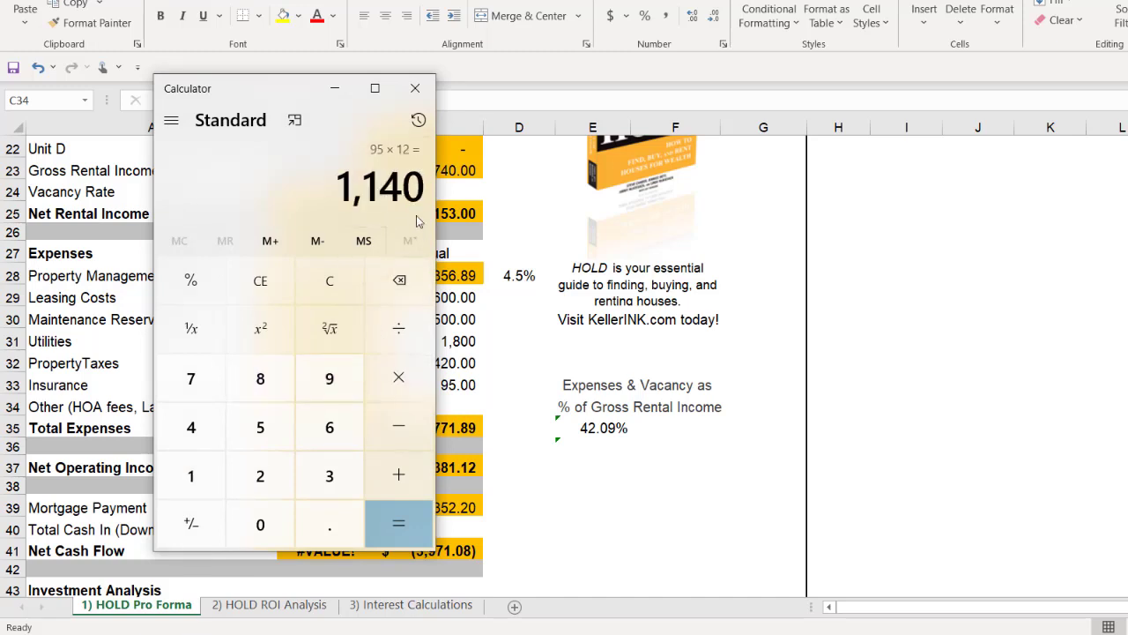
{"action": "left_click", "coordinate": [499, 384]}
{"action": "left_click", "coordinate": [447, 384]}
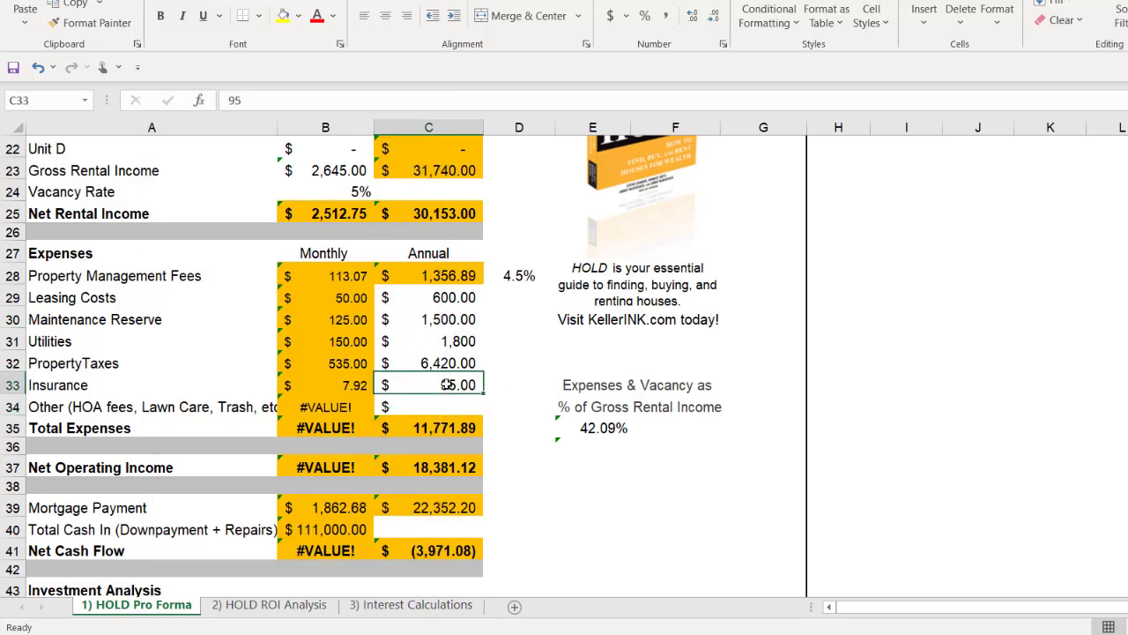
{"action": "type", "text": "1140"}
{"action": "key", "text": "Return"}
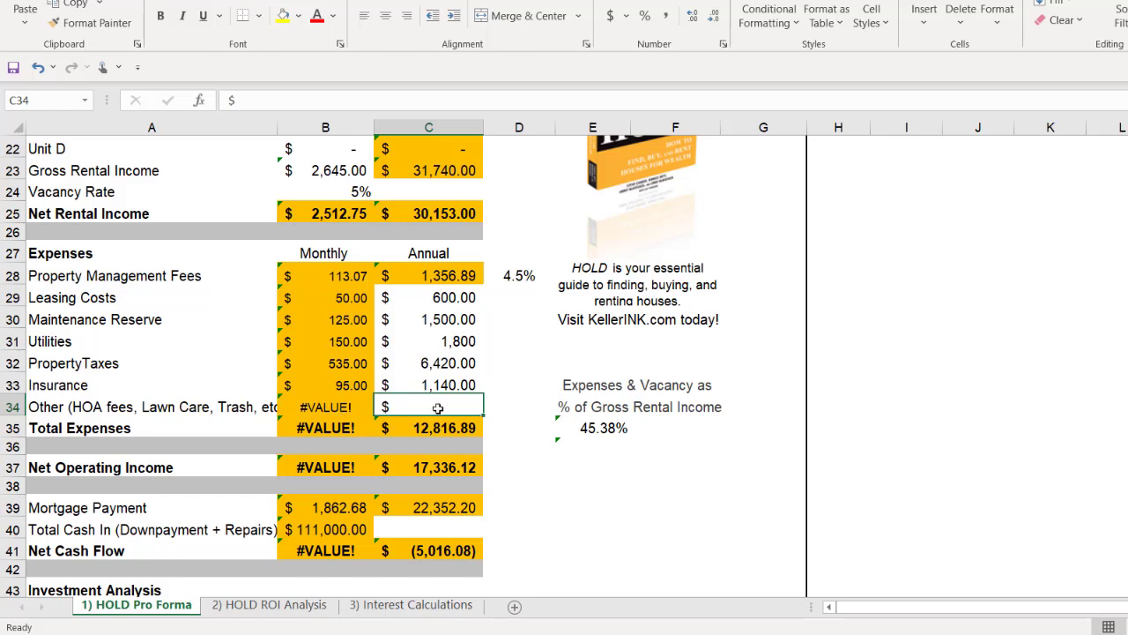
Step: Set the annual Other expense in cell C34 to 0 and the Vacancy Rate in cell B24 to 3%
{"action": "type", "text": "0"}
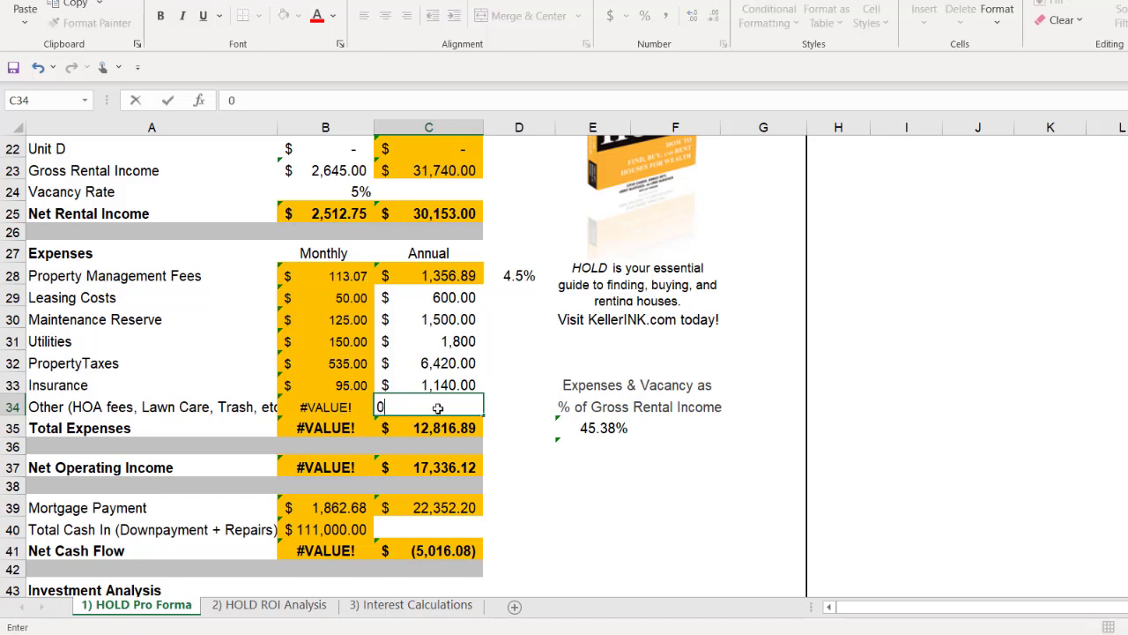
{"action": "key", "text": "Return"}
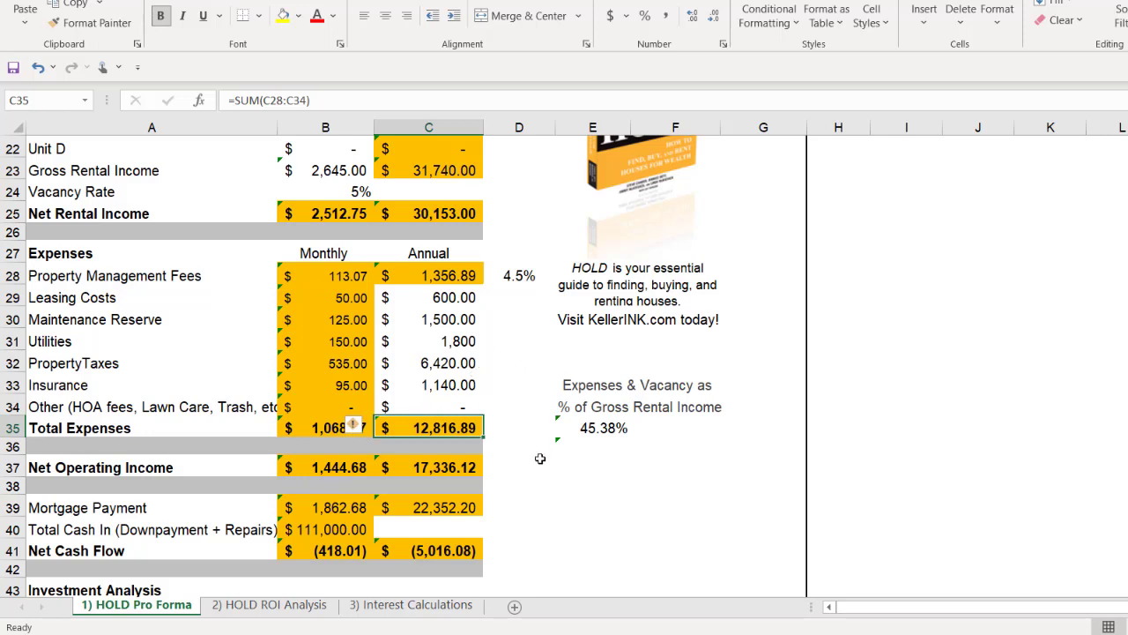
{"action": "left_click", "coordinate": [343, 194]}
{"action": "type", "text": "3"}
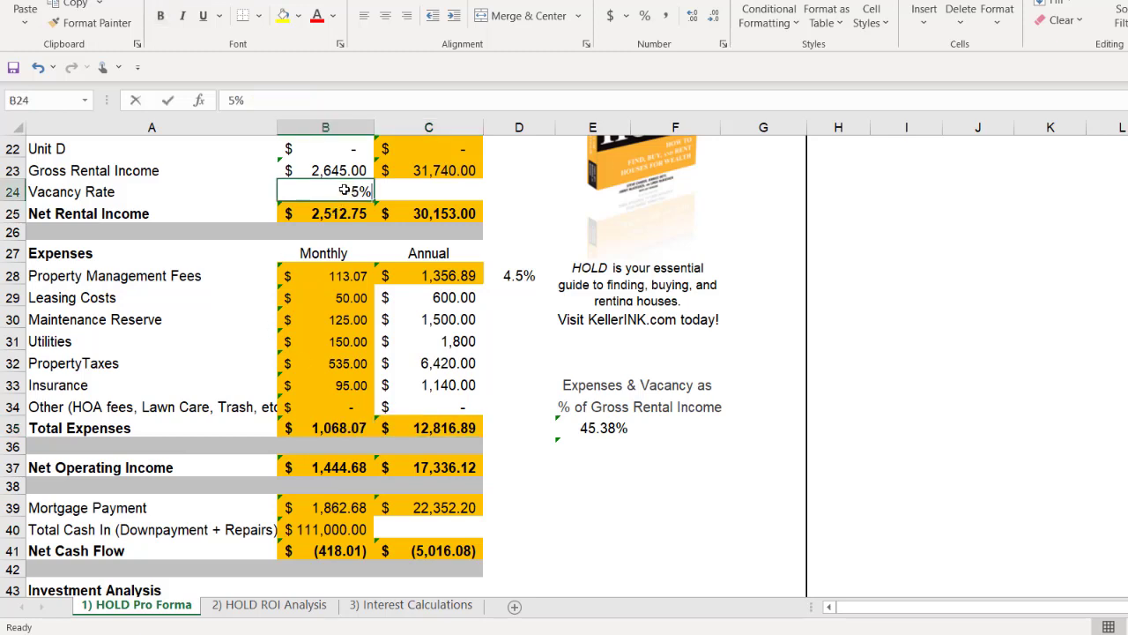
{"action": "key", "text": "Return"}
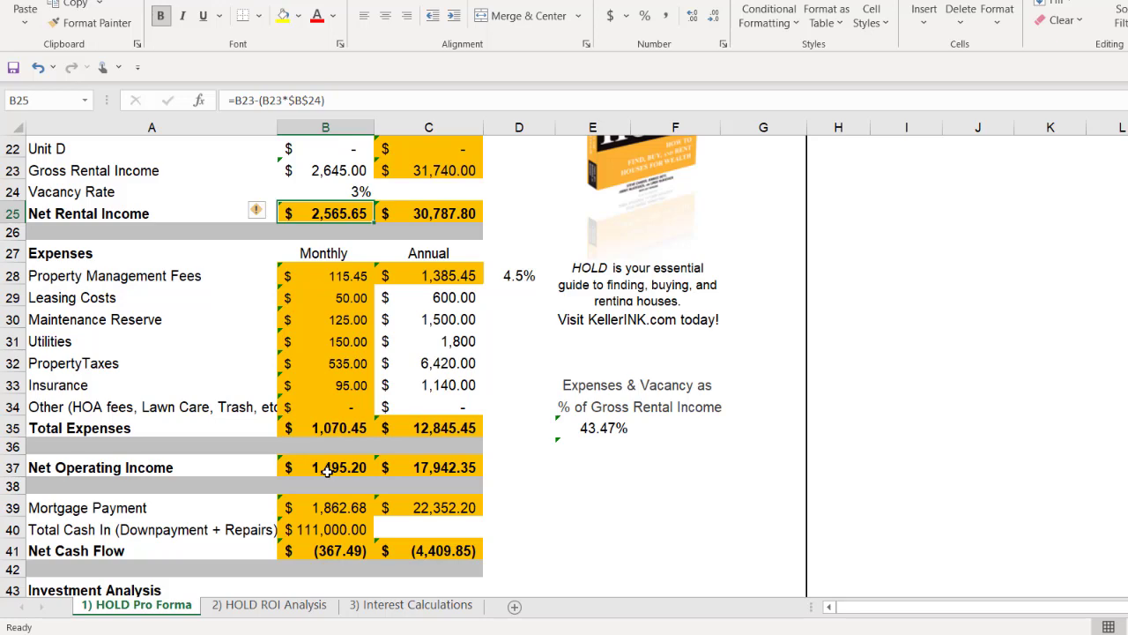
Step: Examine the monthly Net Cash Flow in cell B41
{"action": "scroll", "coordinate": [327, 472], "scroll_direction": "down", "scroll_amount": 1}
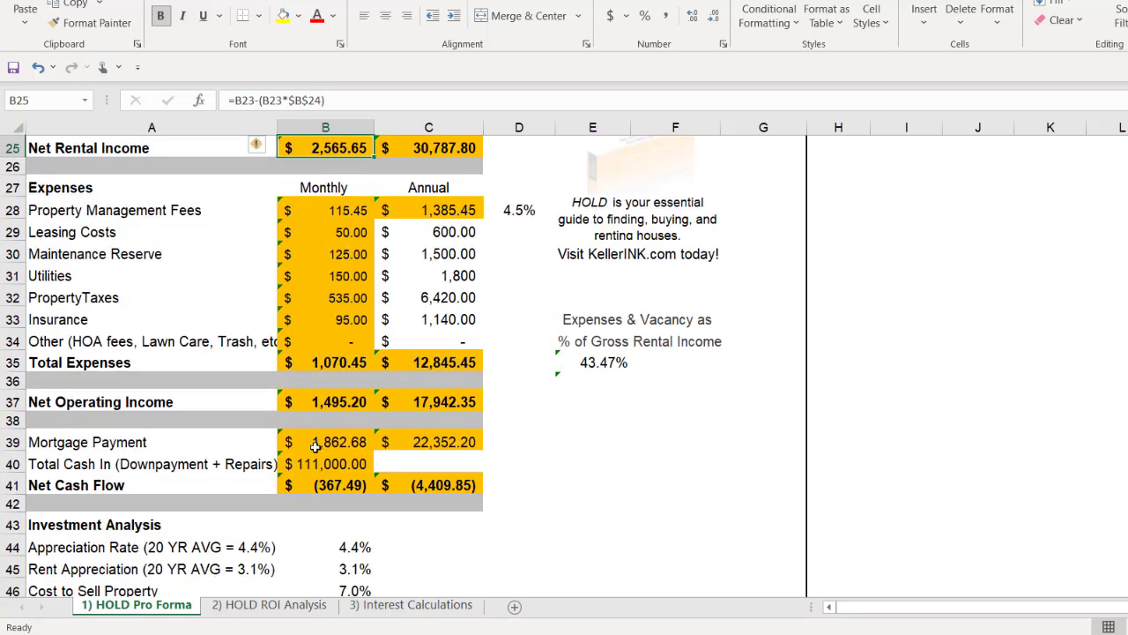
{"action": "left_click", "coordinate": [342, 488]}
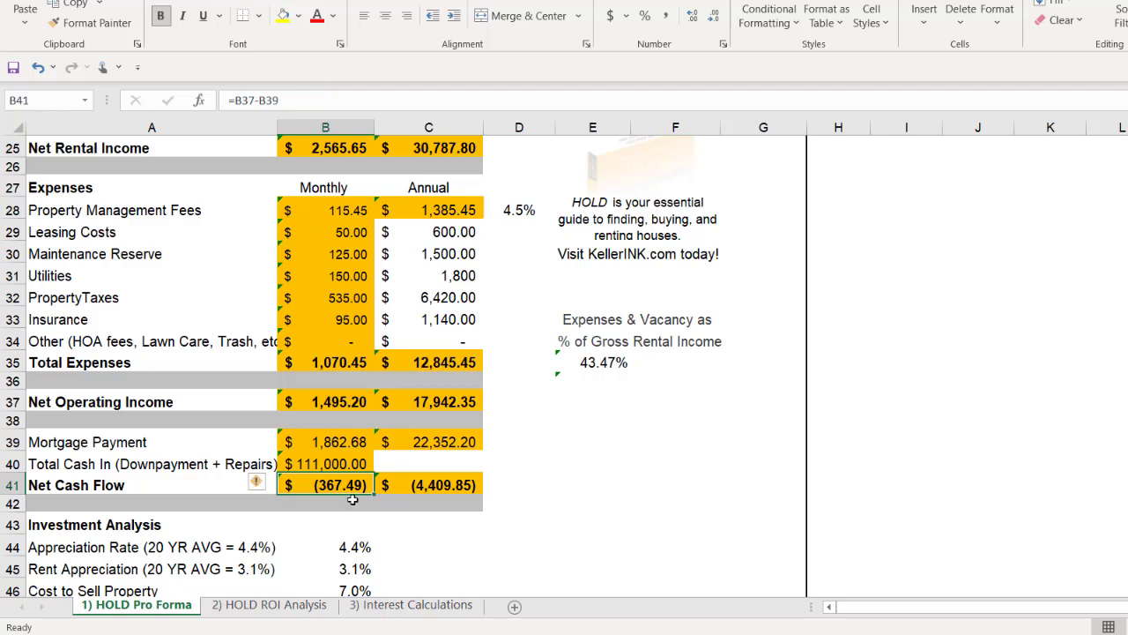
{"action": "left_click", "coordinate": [513, 463]}
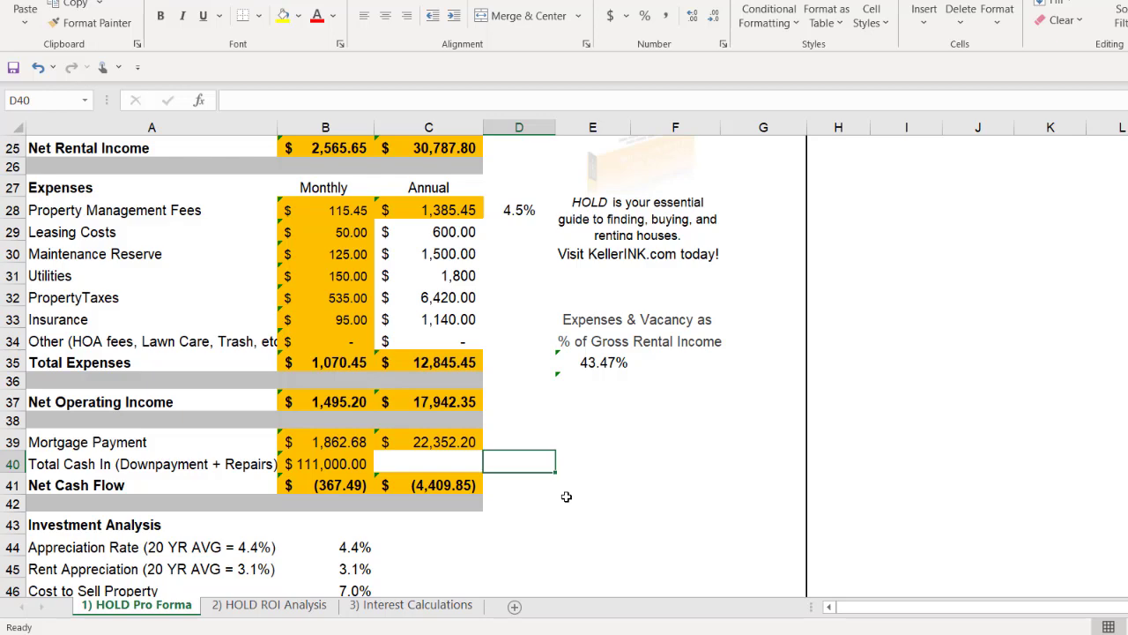
Step: Try a Percent Down of 30% in cell B9
{"action": "scroll", "coordinate": [566, 496], "scroll_direction": "up", "scroll_amount": 6}
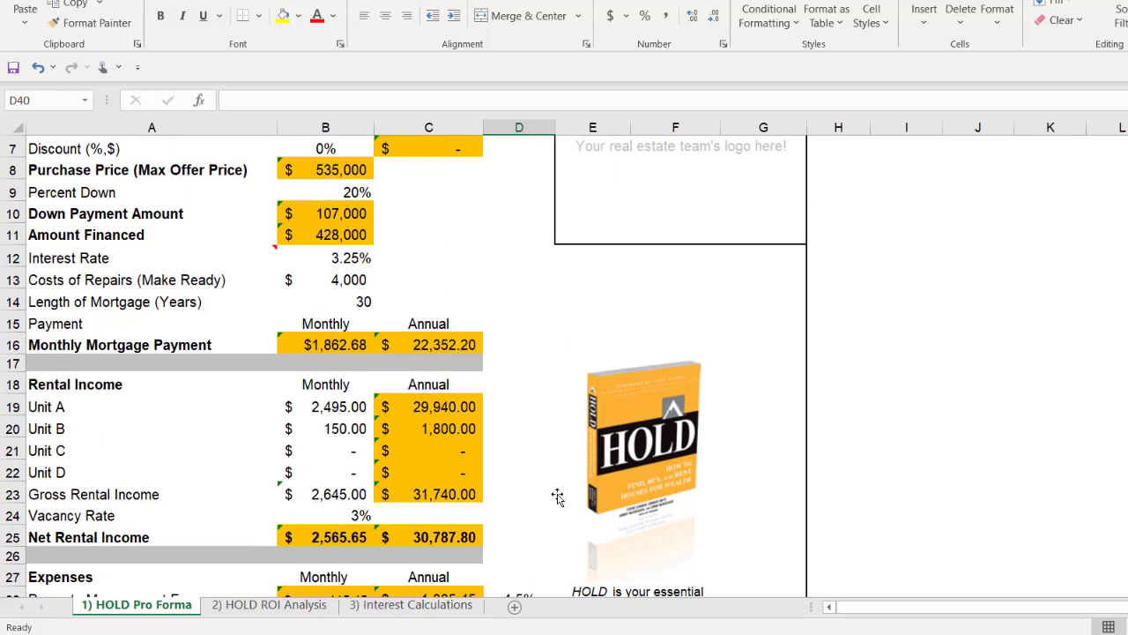
{"action": "scroll", "coordinate": [558, 498], "scroll_direction": "up", "scroll_amount": 1}
{"action": "left_click", "coordinate": [348, 257]}
{"action": "type", "text": "30"}
{"action": "key", "text": "Return"}
Step: Set the Percent Down in cell B9 to 25%
{"action": "left_click", "coordinate": [349, 258]}
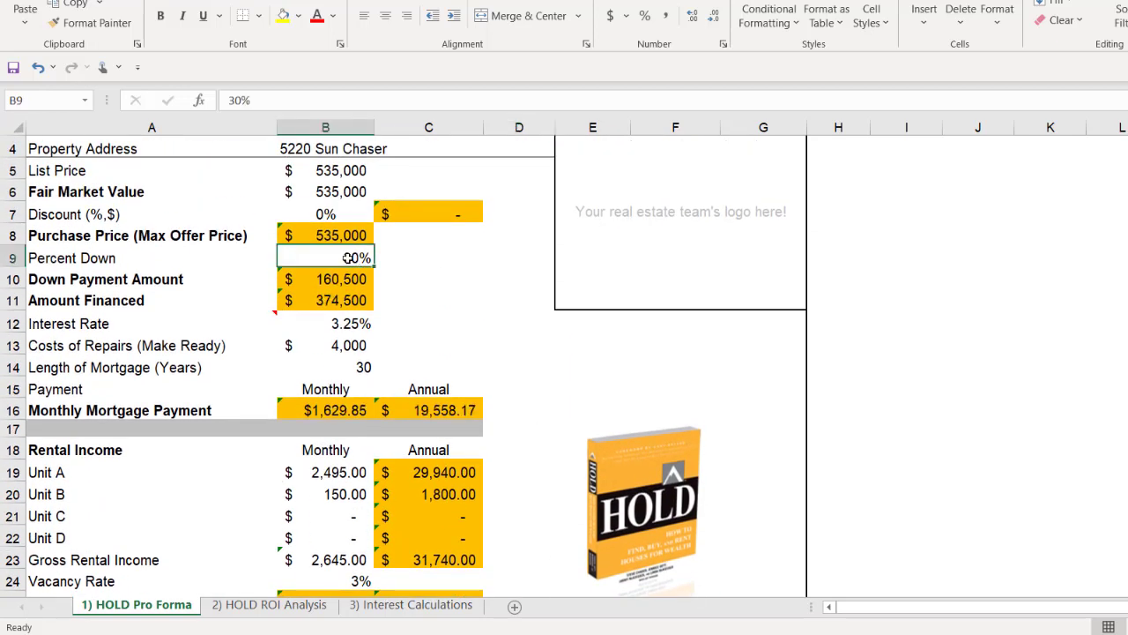
{"action": "type", "text": "25"}
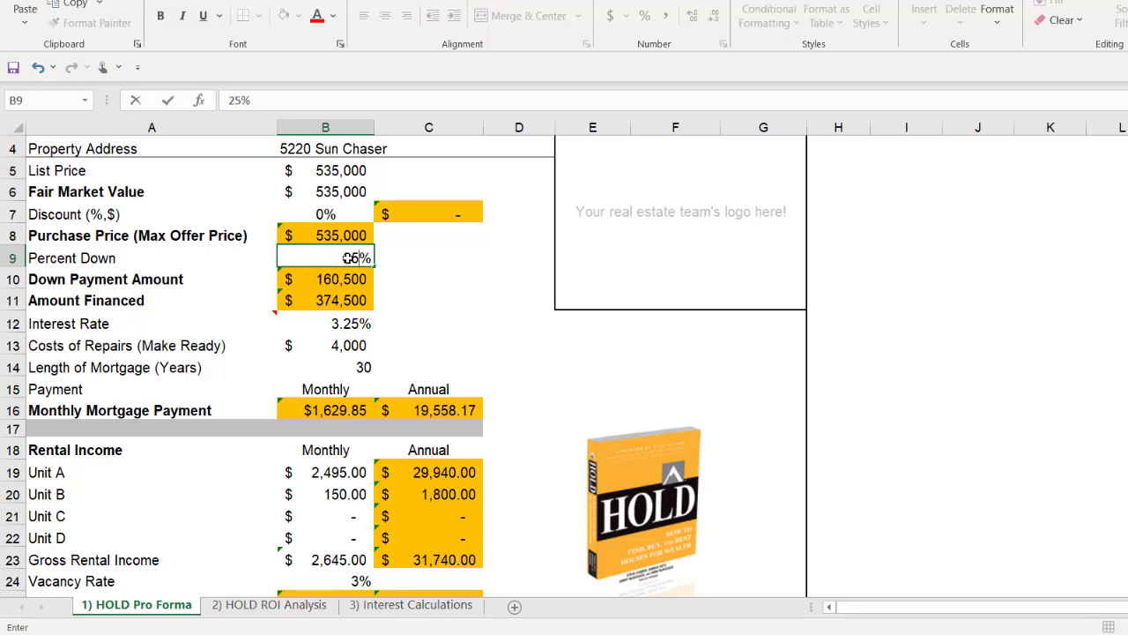
{"action": "key", "text": "Return"}
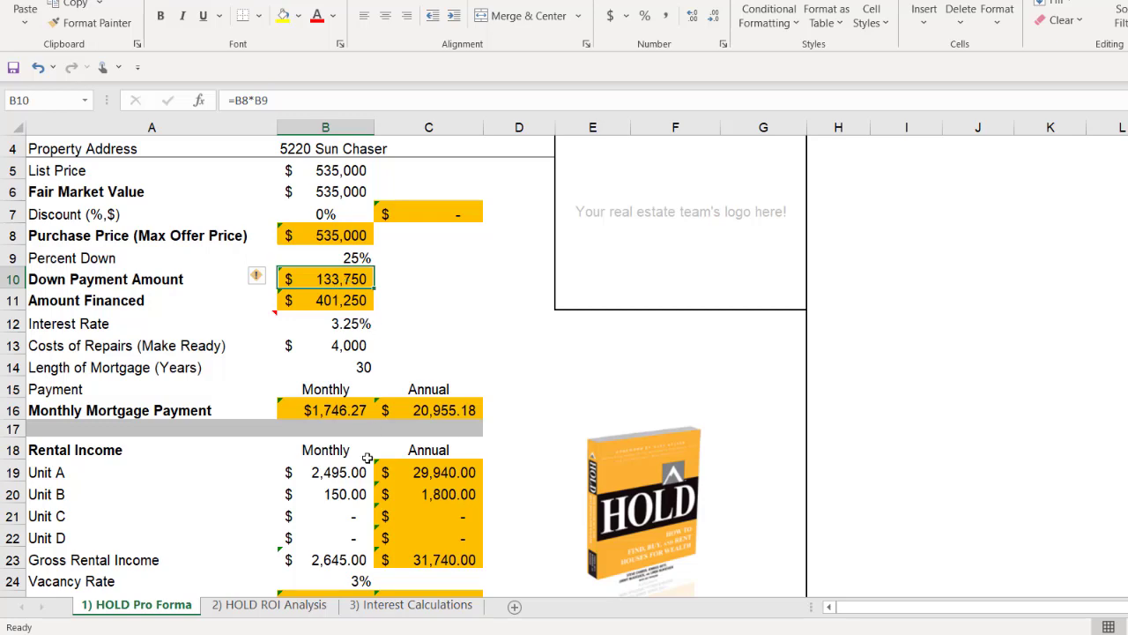
Step: Set the monthly rental income for Unit A in cell B19 to $2,650
{"action": "scroll", "coordinate": [384, 429], "scroll_direction": "down", "scroll_amount": 1}
{"action": "scroll", "coordinate": [384, 429], "scroll_direction": "down", "scroll_amount": 2}
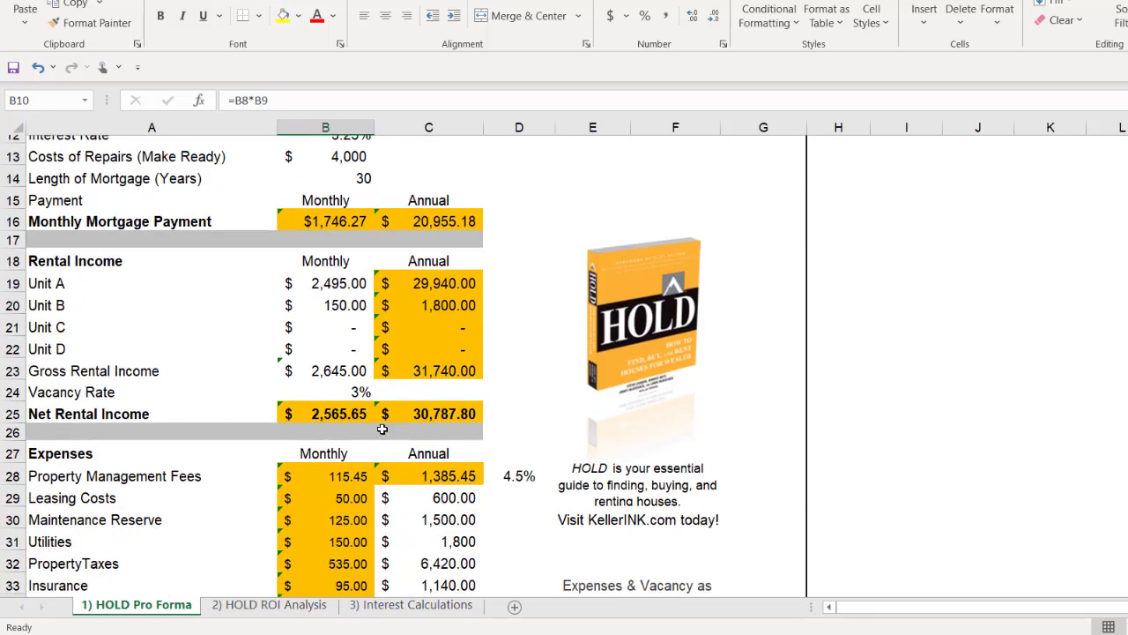
{"action": "left_click", "coordinate": [334, 279]}
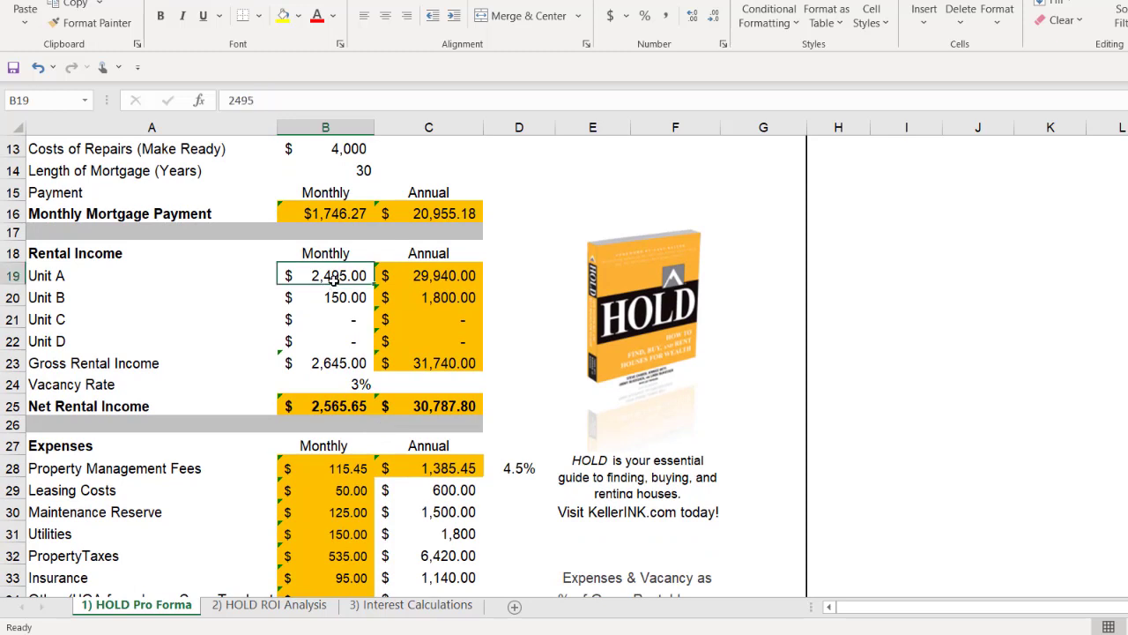
{"action": "type", "text": "2650"}
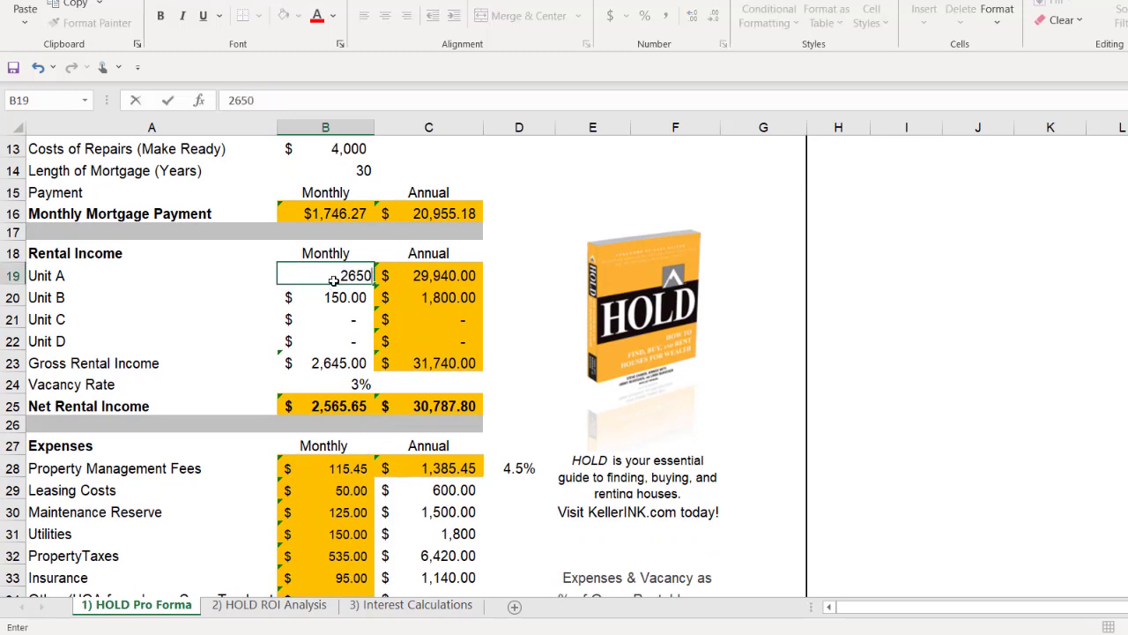
{"action": "key", "text": "Return"}
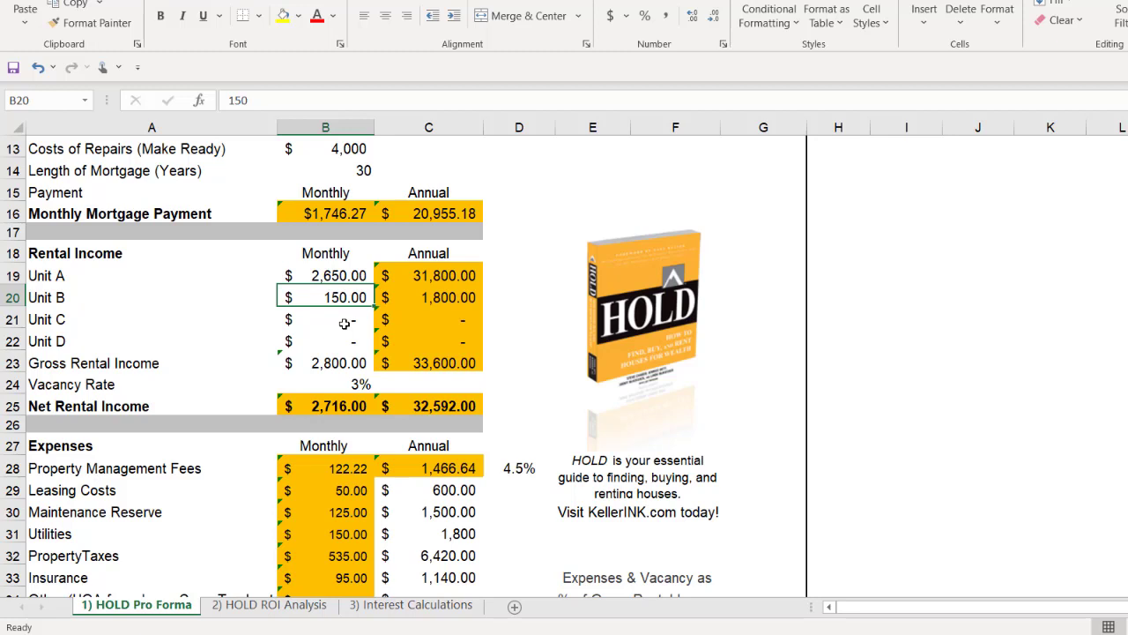
Step: Review the Net Operating Income and Net Cash Flow rows, and return to the purchase and financing inputs
{"action": "scroll", "coordinate": [348, 331], "scroll_direction": "down", "scroll_amount": 3}
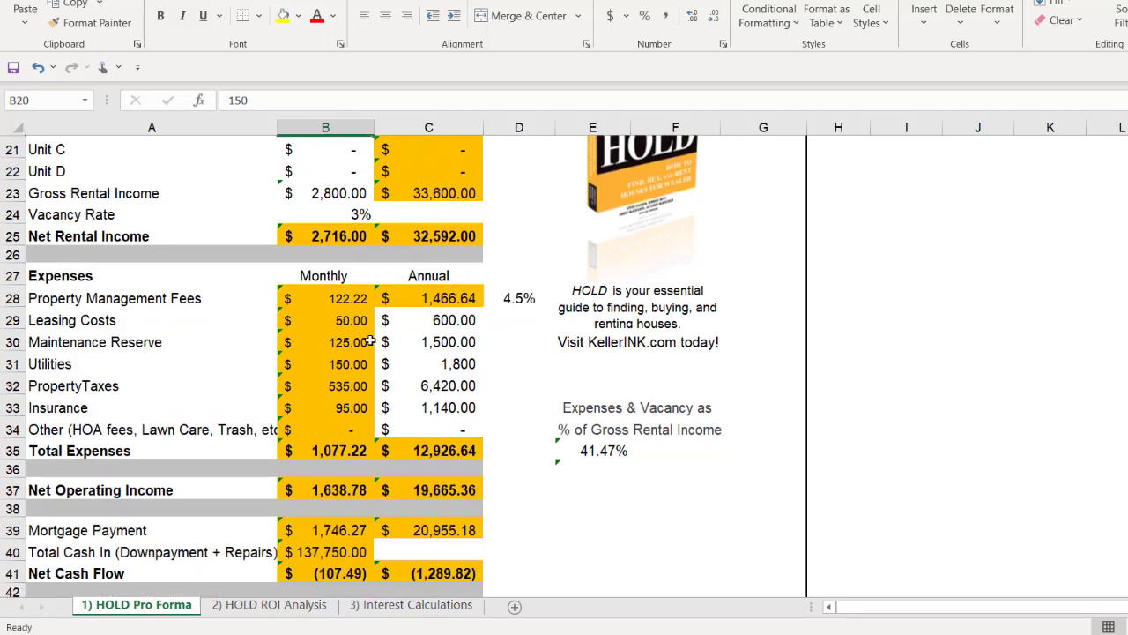
{"action": "scroll", "coordinate": [371, 342], "scroll_direction": "down", "scroll_amount": 2}
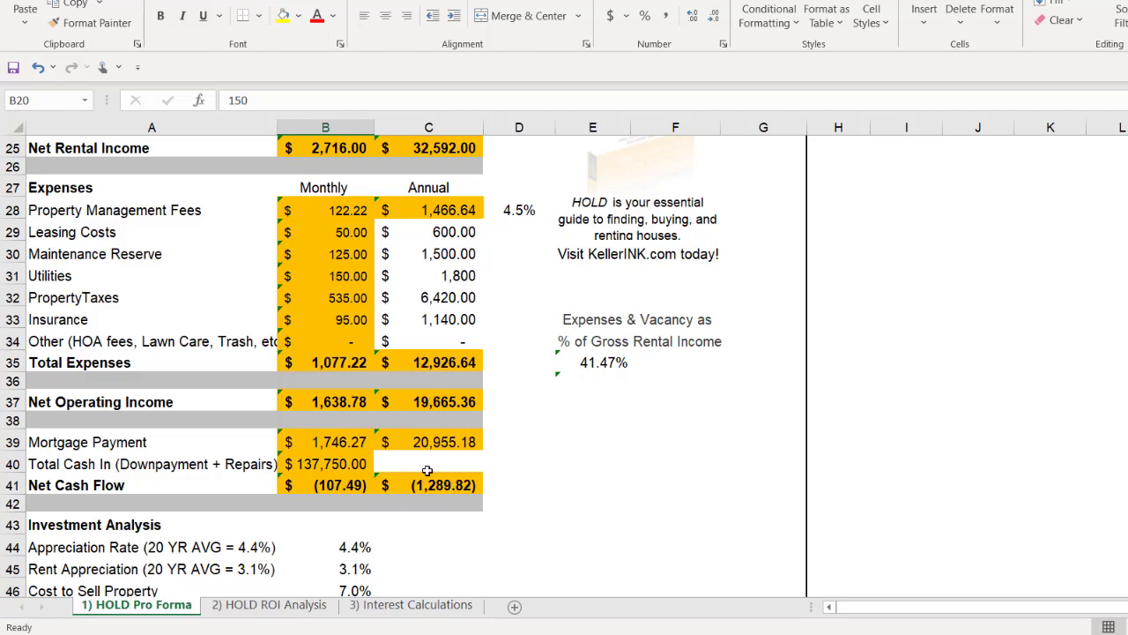
{"action": "scroll", "coordinate": [438, 459], "scroll_direction": "up", "scroll_amount": 6}
{"action": "scroll", "coordinate": [438, 459], "scroll_direction": "up", "scroll_amount": 2}
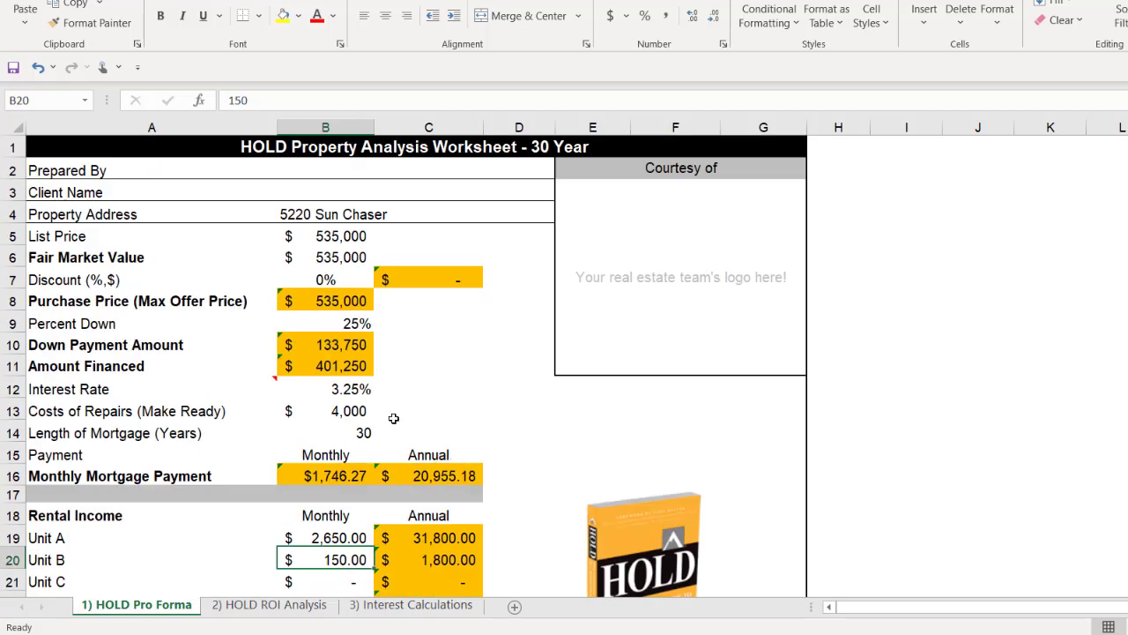
Step: Set the Percent Down in cell B9 to 30%
{"action": "left_click", "coordinate": [344, 323]}
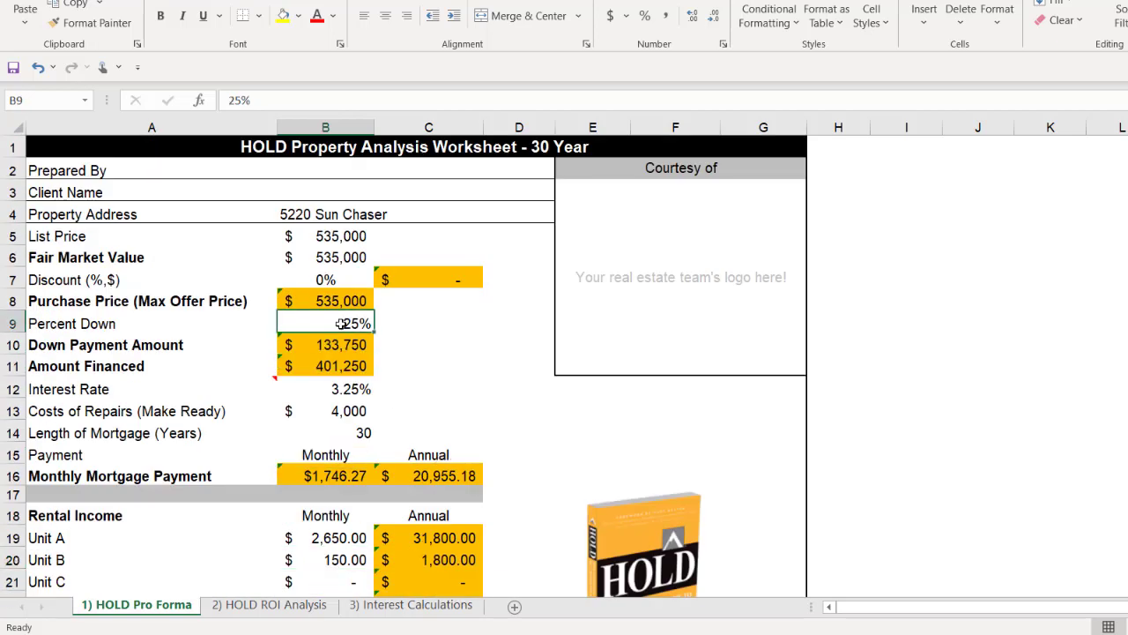
{"action": "type", "text": "30"}
{"action": "key", "text": "Return"}
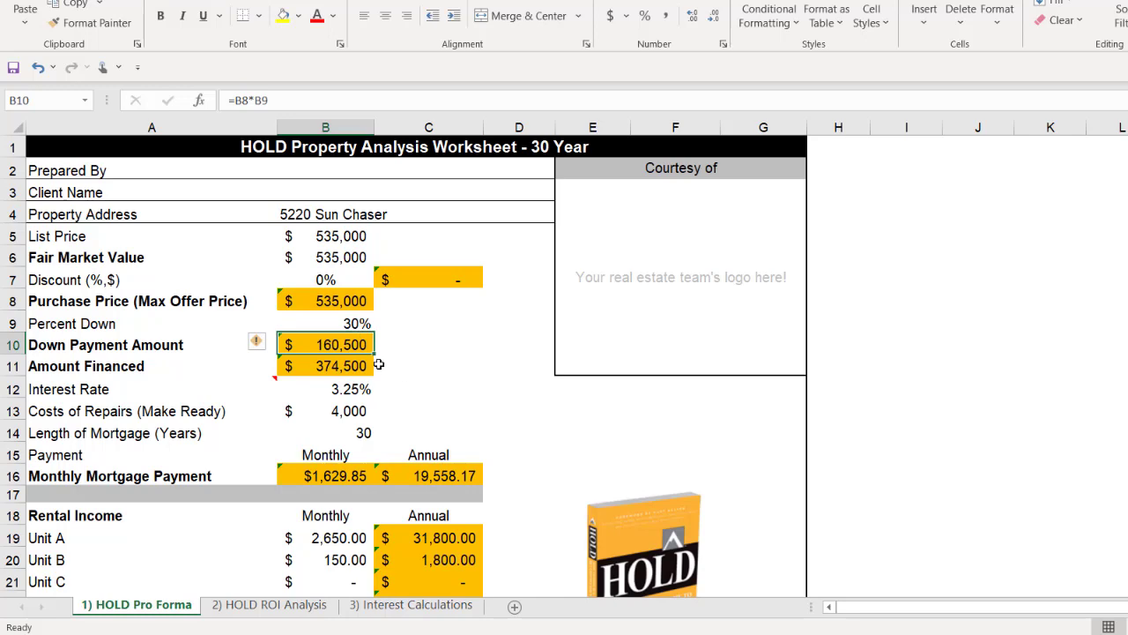
Step: Set the Appreciation Rate in cell B44 of the Investment Analysis section to 3%
{"action": "scroll", "coordinate": [379, 364], "scroll_direction": "down", "scroll_amount": 9}
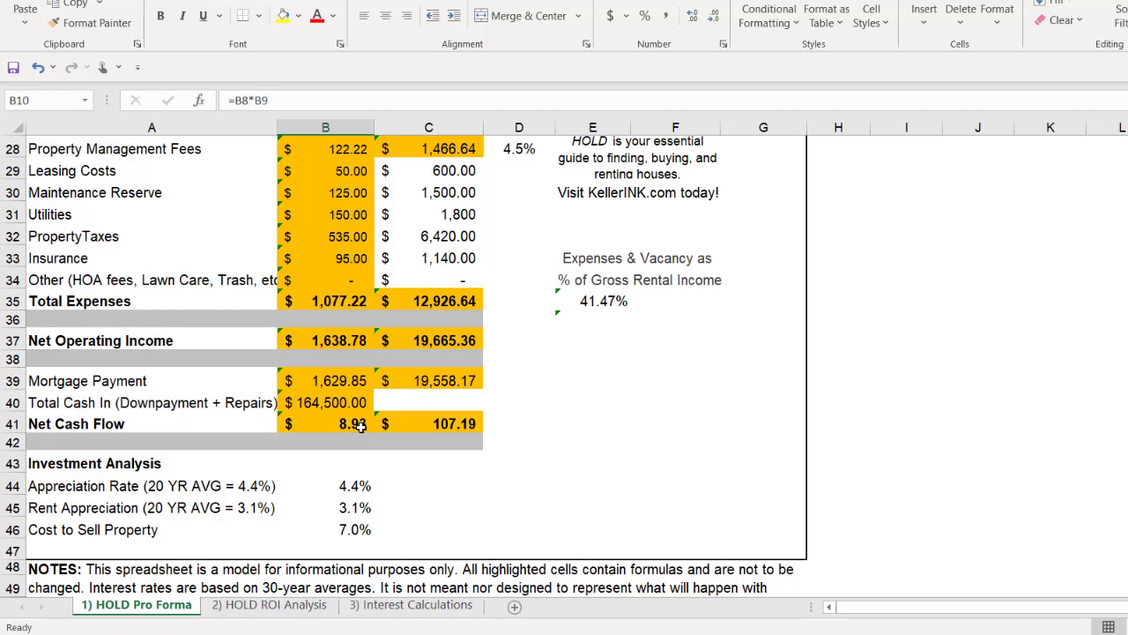
{"action": "left_click", "coordinate": [351, 487]}
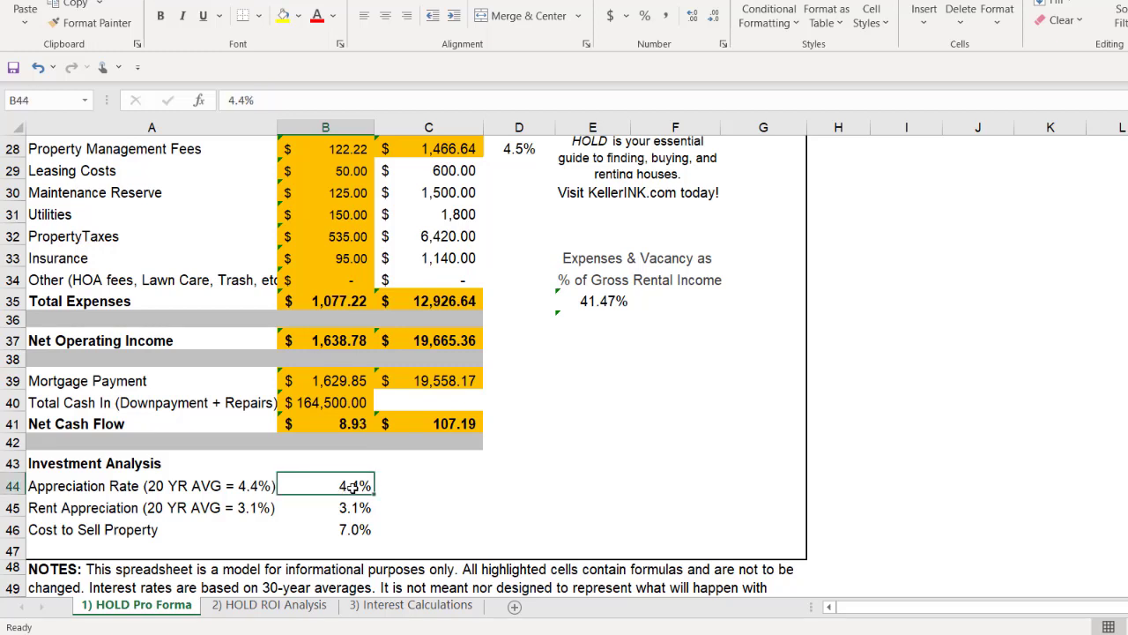
{"action": "type", "text": "3"}
{"action": "key", "text": "Return"}
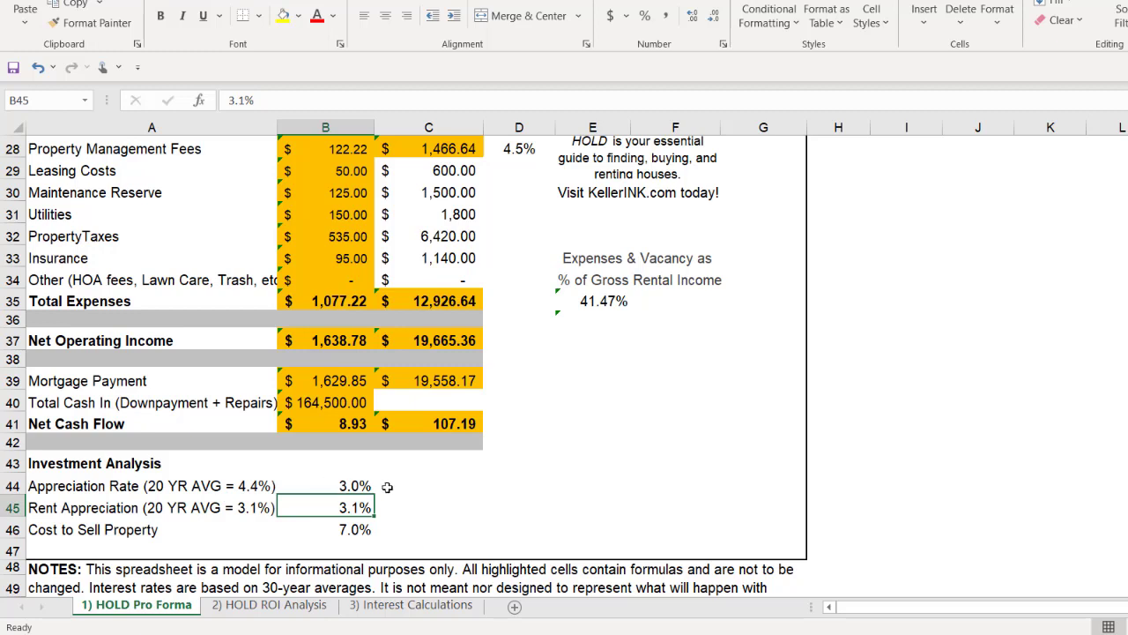
{"action": "left_click", "coordinate": [415, 494]}
Step: Set the Rent Appreciation in cell B45 to 3%
{"action": "left_click", "coordinate": [351, 505]}
{"action": "type", "text": "3.1"}
{"action": "key", "text": "BackSpace"}
{"action": "key", "text": "BackSpace"}
{"action": "left_click", "coordinate": [353, 530]}
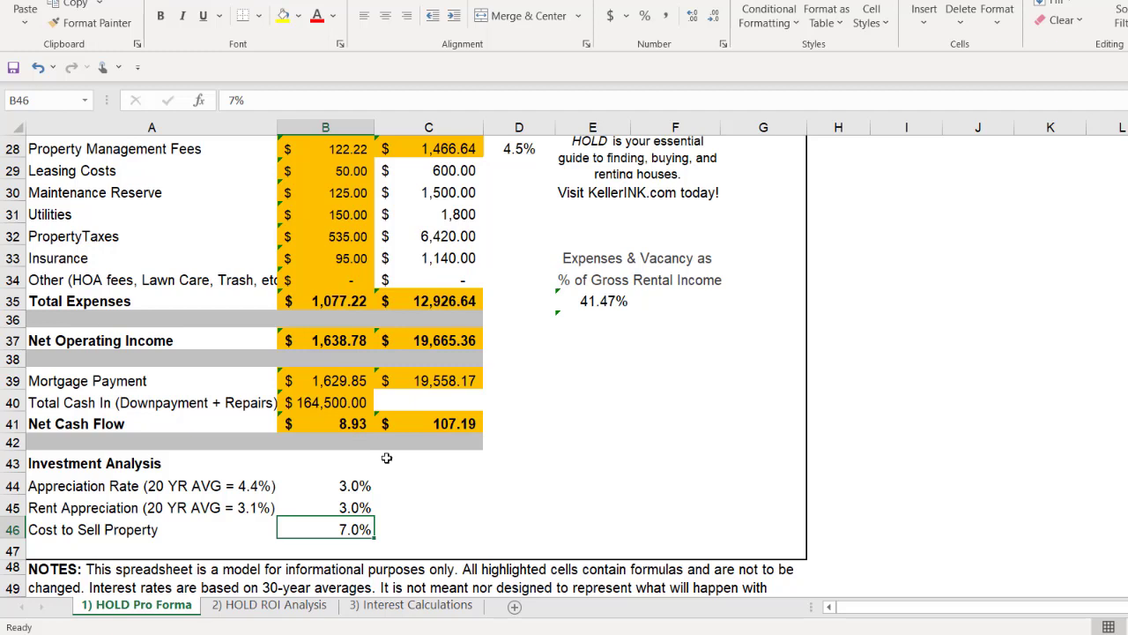
Step: Open the HOLD ROI Analysis sheet and examine the start-of-year property value, annual appreciation and accumulated appreciation columns
{"action": "left_click", "coordinate": [352, 424]}
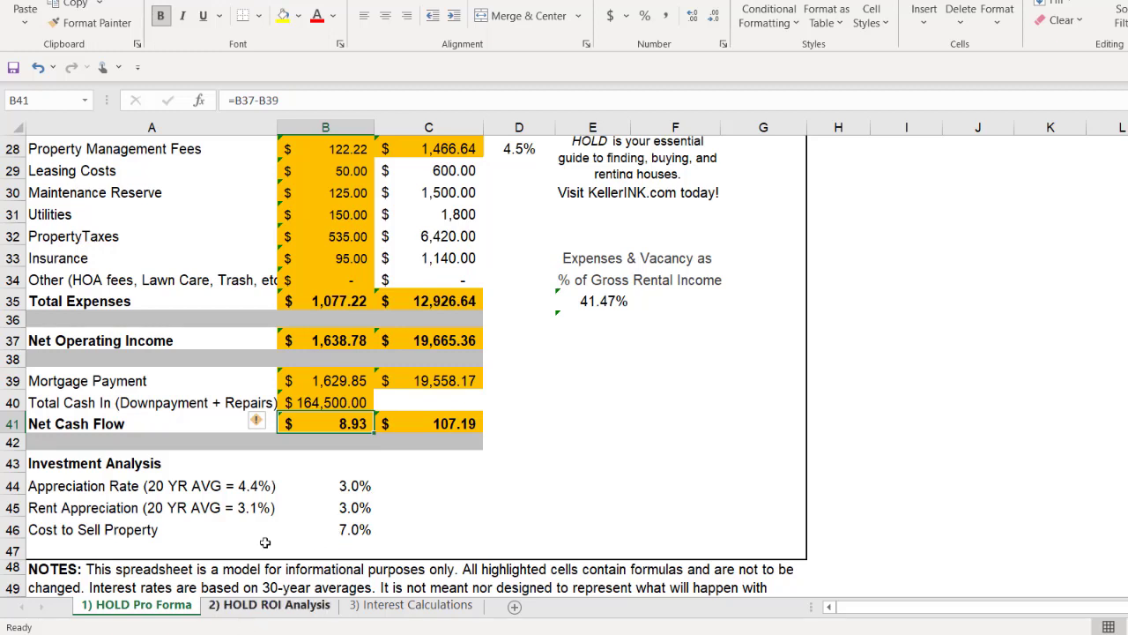
{"action": "left_click", "coordinate": [236, 613]}
{"action": "scroll", "coordinate": [356, 344], "scroll_direction": "up", "scroll_amount": 4}
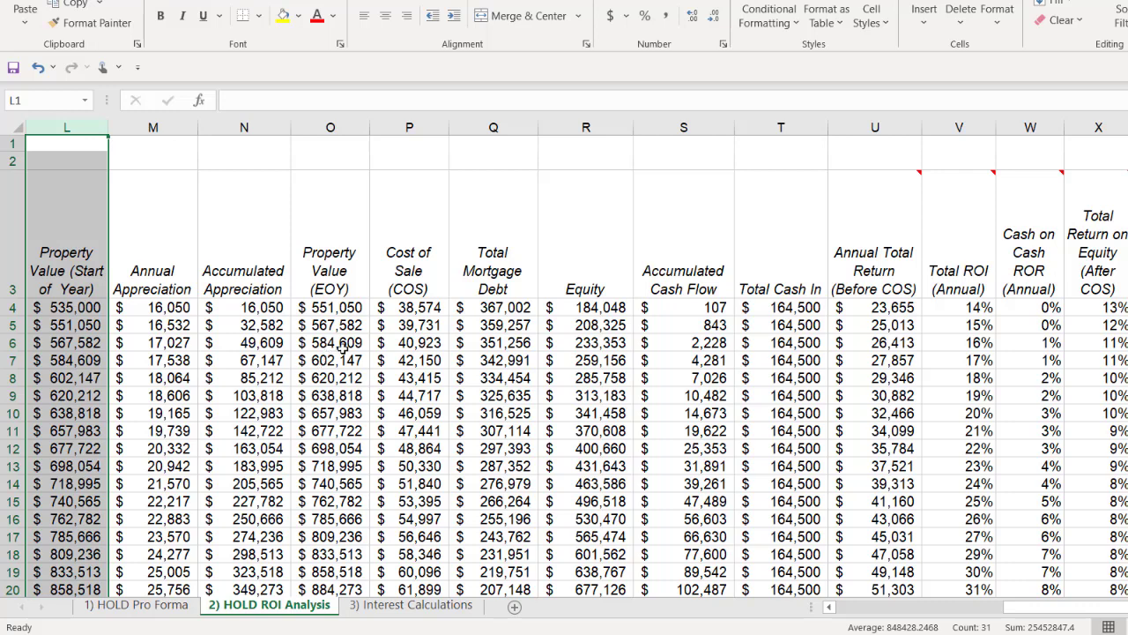
{"action": "left_click", "coordinate": [393, 409]}
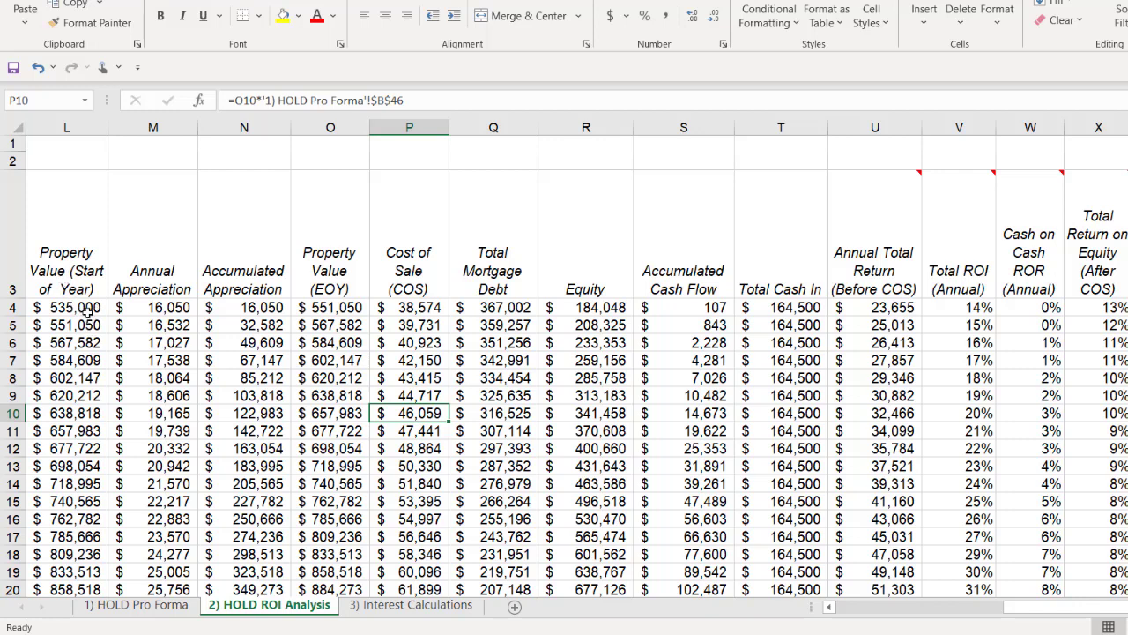
{"action": "left_click_drag", "start_coordinate": [92, 309], "coordinate": [103, 381]}
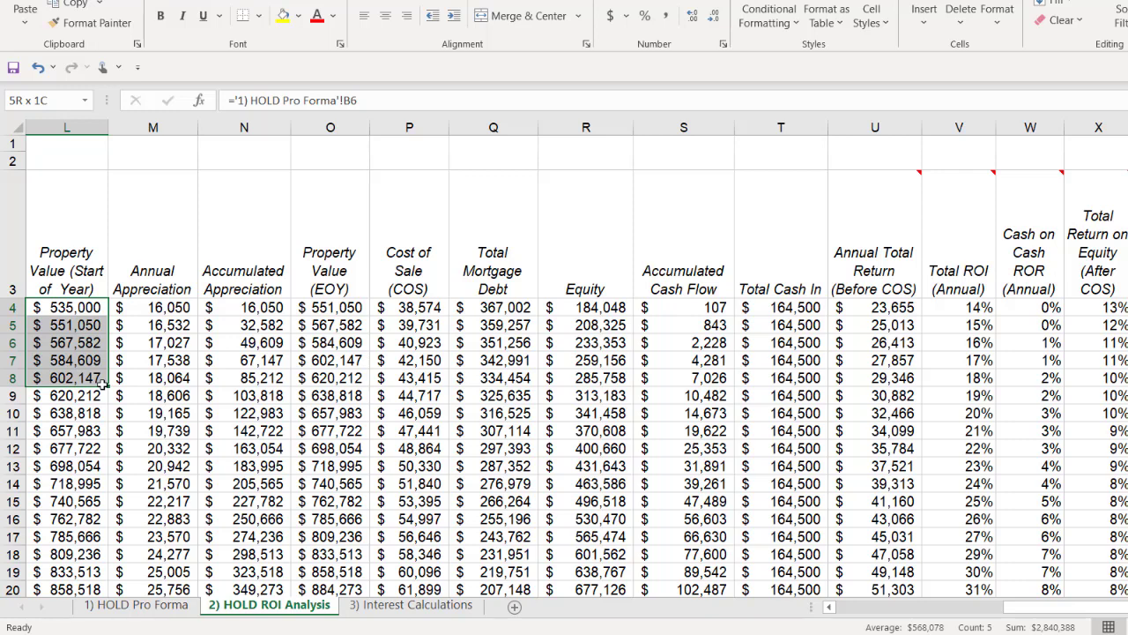
{"action": "left_click", "coordinate": [189, 280]}
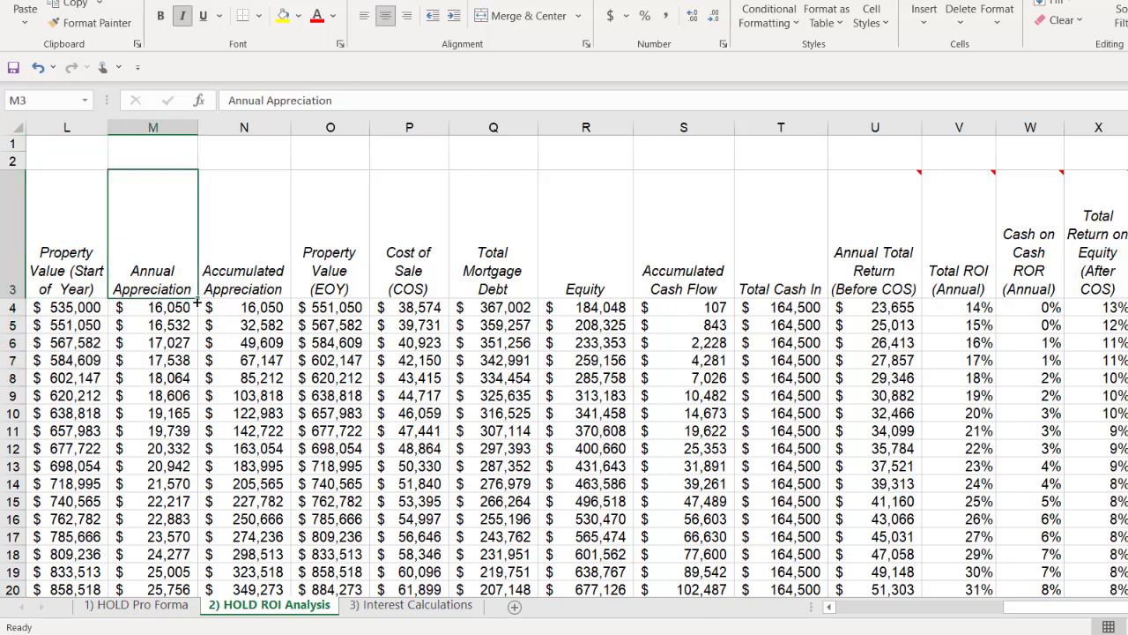
{"action": "left_click_drag", "start_coordinate": [186, 308], "coordinate": [192, 396]}
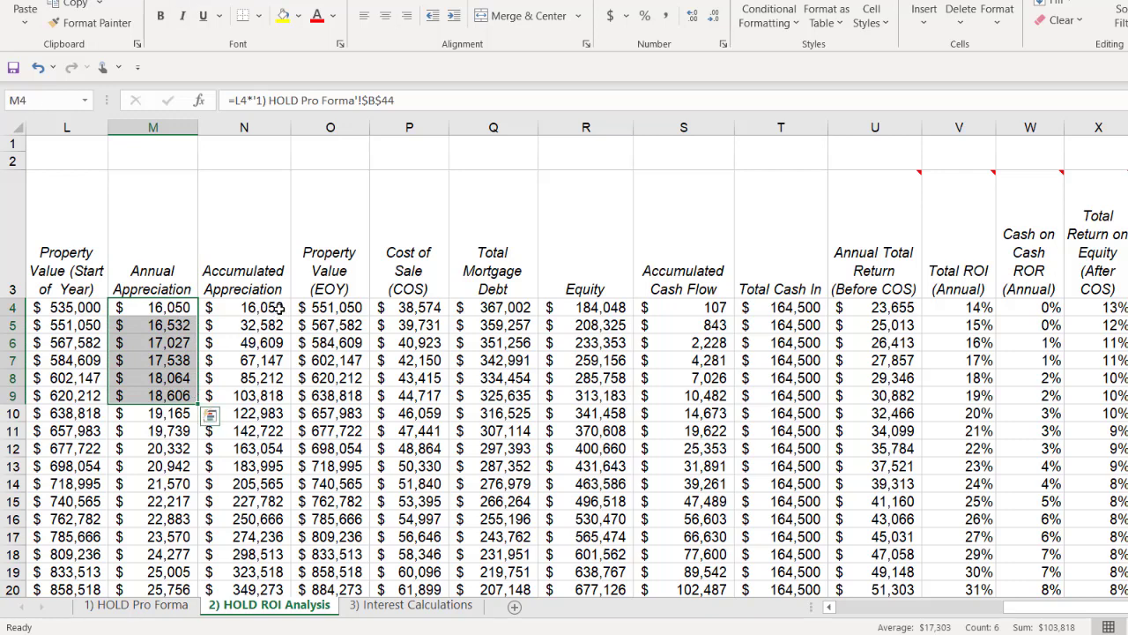
{"action": "left_click", "coordinate": [179, 327]}
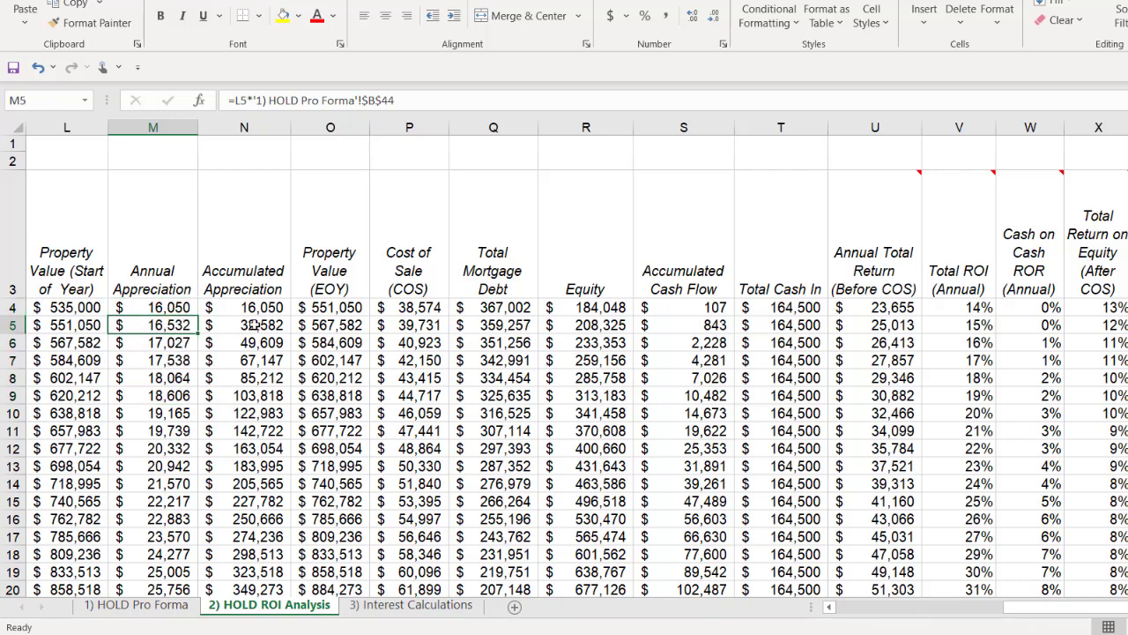
{"action": "left_click", "coordinate": [254, 325]}
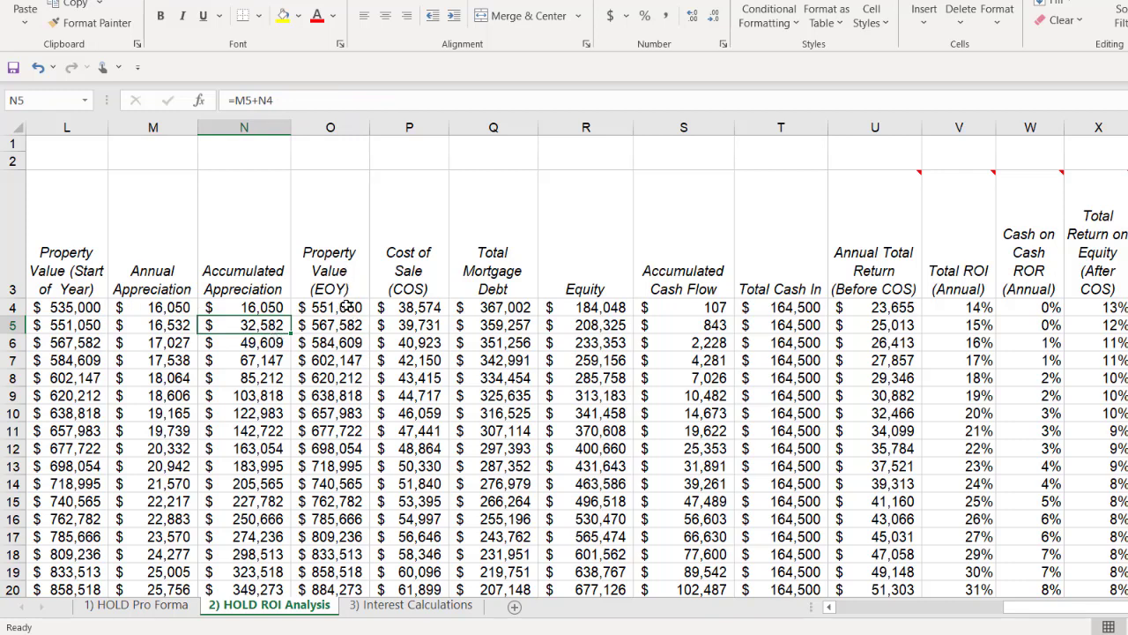
Step: Examine the end-of-year property value, Cost of Sale, Total Mortgage Debt and Equity columns for the first years
{"action": "left_click", "coordinate": [347, 306]}
{"action": "left_click_drag", "start_coordinate": [346, 307], "coordinate": [347, 360]}
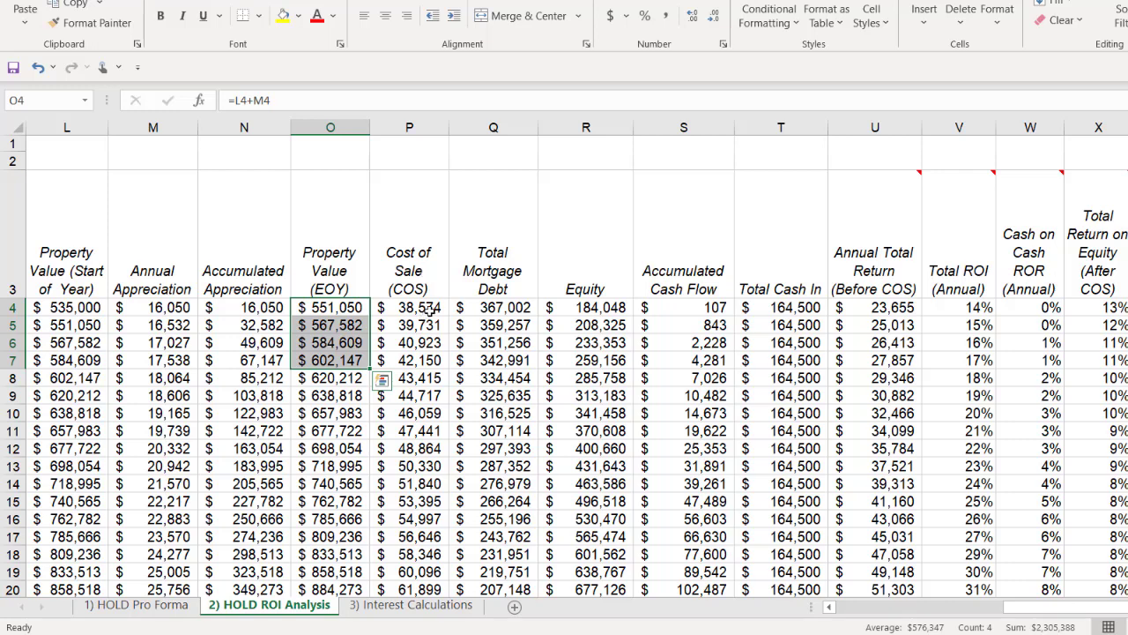
{"action": "left_click_drag", "start_coordinate": [432, 307], "coordinate": [428, 401]}
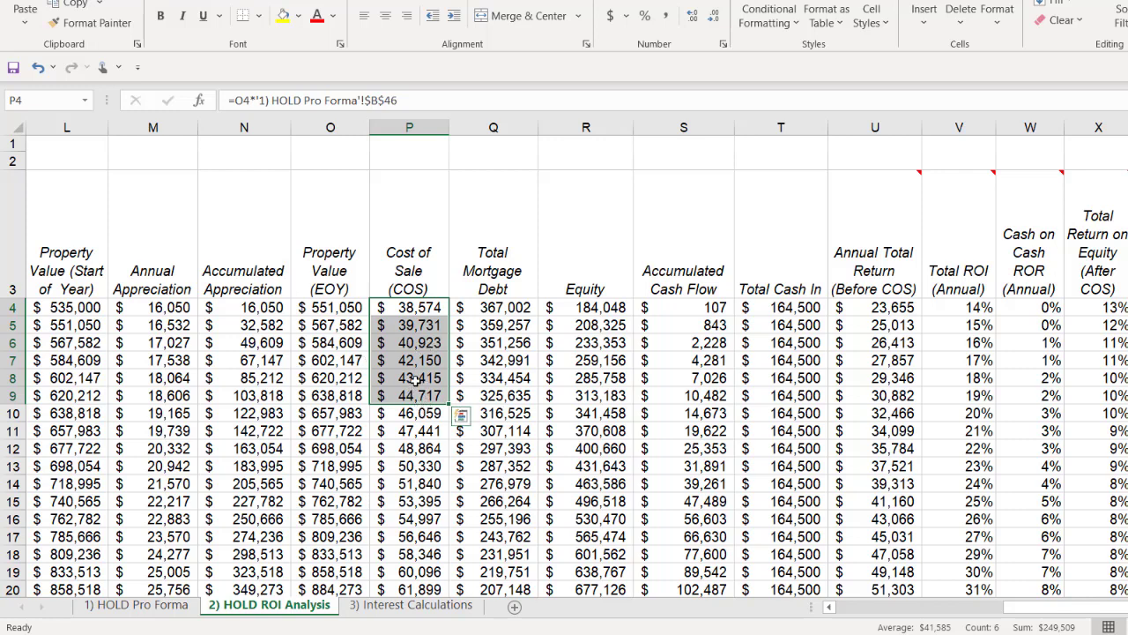
{"action": "left_click", "coordinate": [411, 381]}
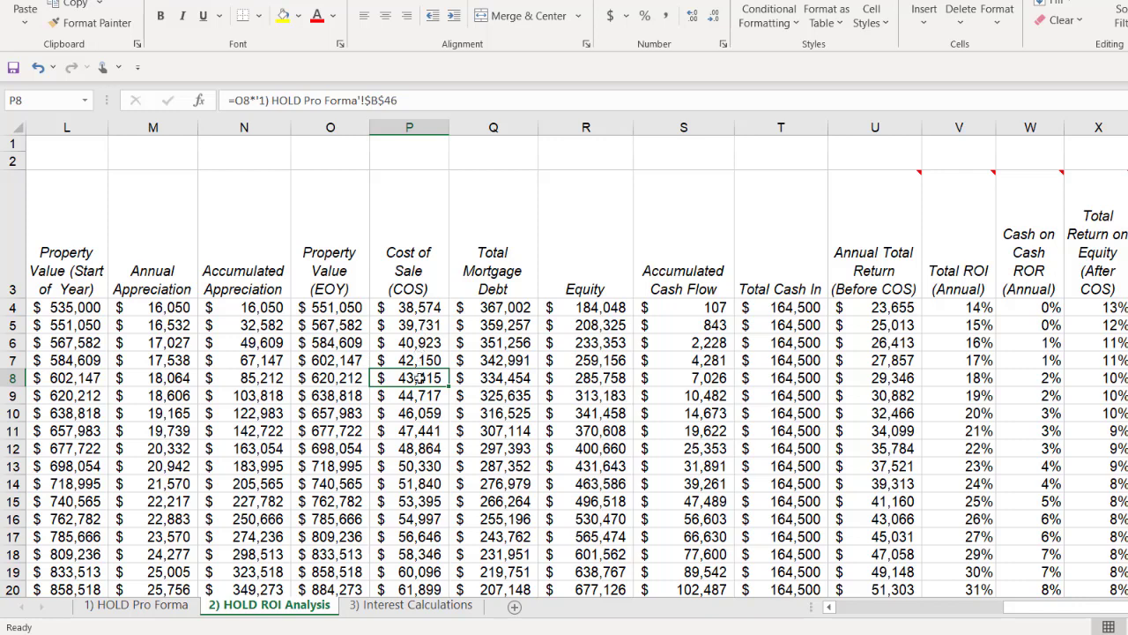
{"action": "left_click", "coordinate": [515, 308]}
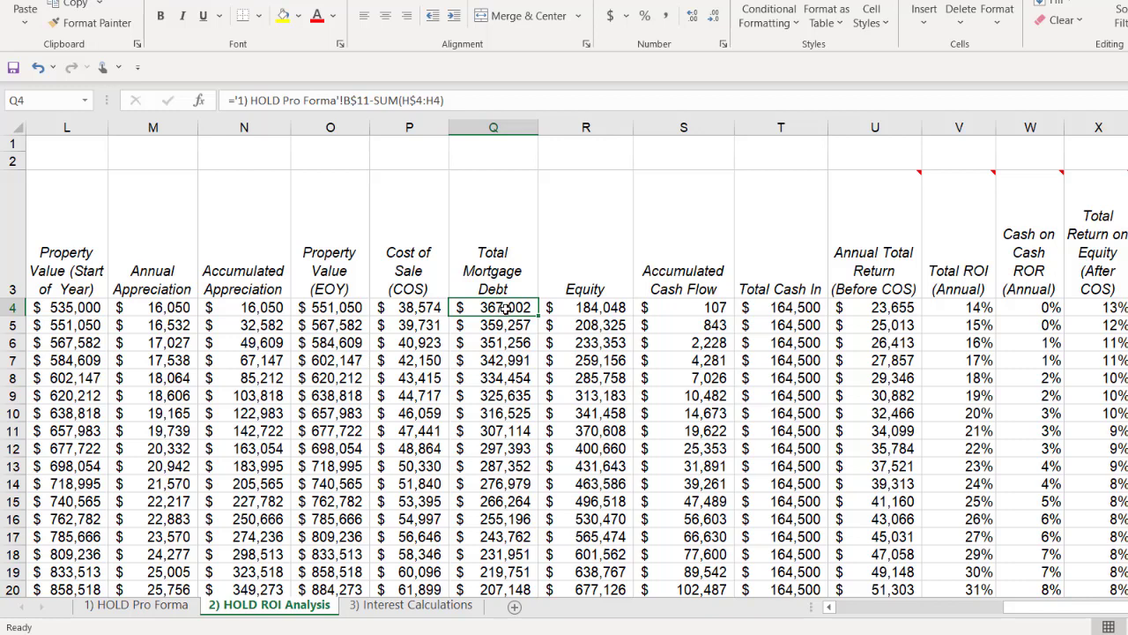
{"action": "left_click_drag", "start_coordinate": [503, 308], "coordinate": [513, 377]}
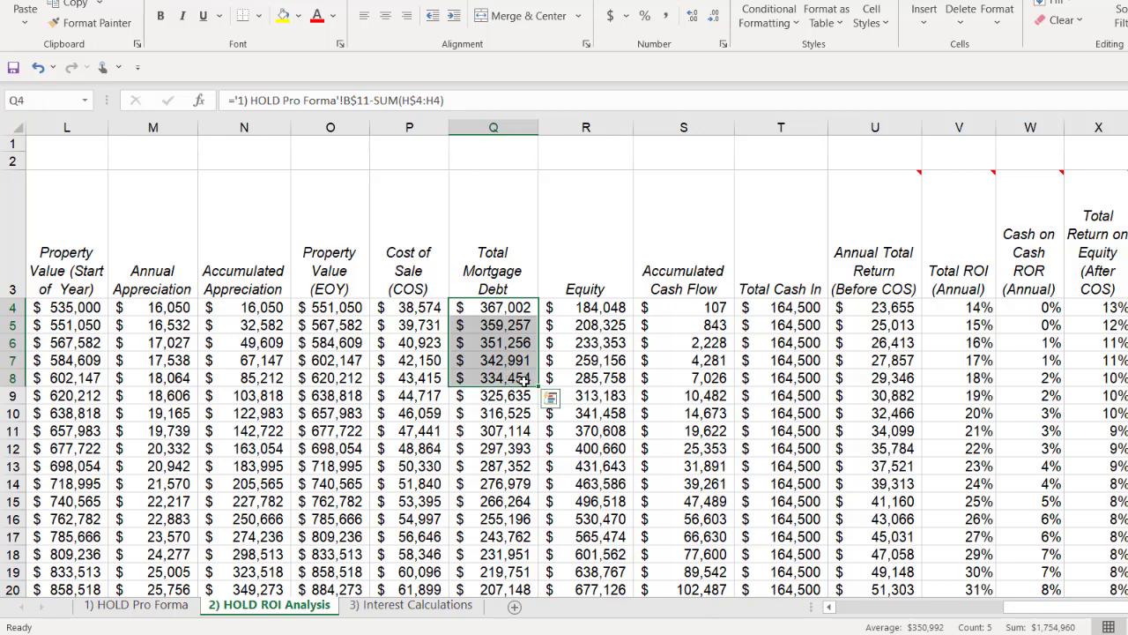
{"action": "left_click", "coordinate": [512, 377]}
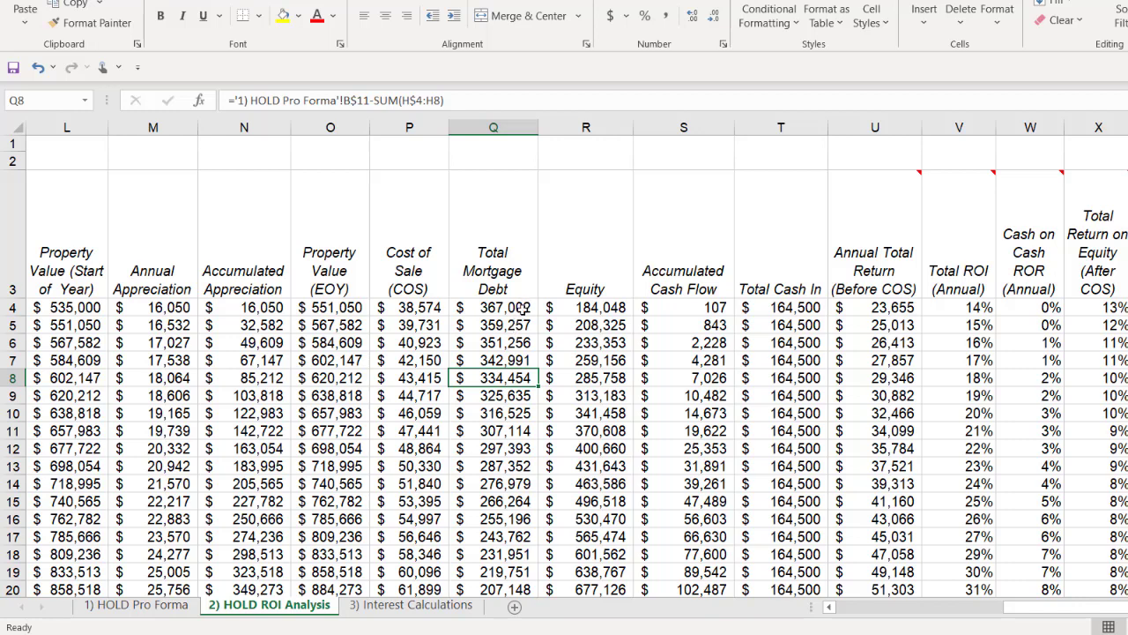
{"action": "left_click", "coordinate": [526, 309]}
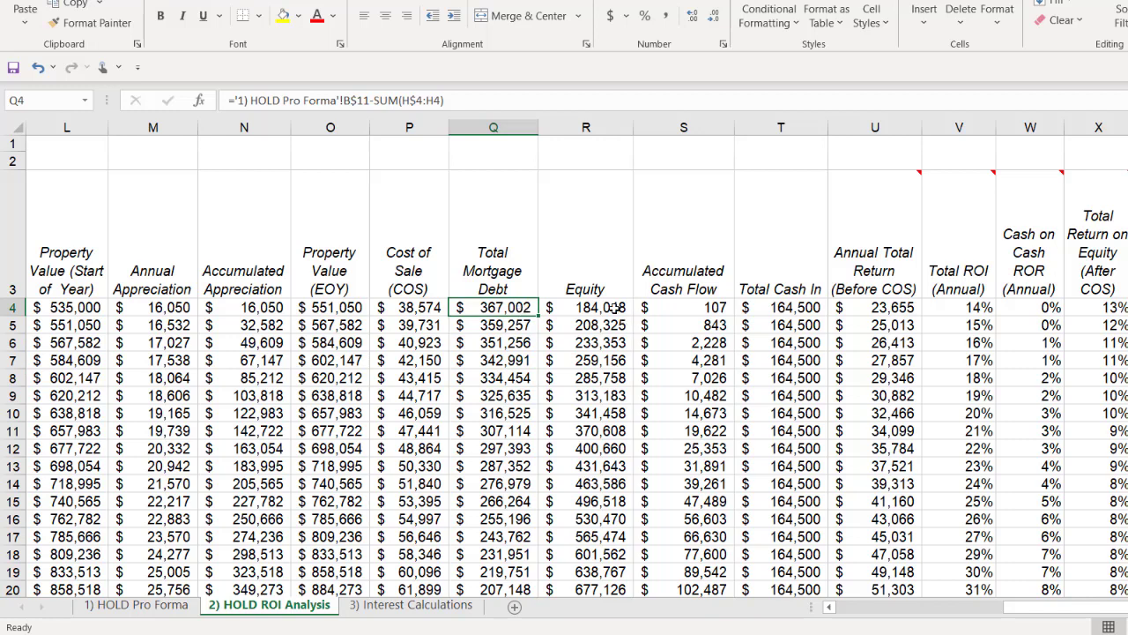
{"action": "mouse_move", "coordinate": [616, 307]}
{"action": "left_mouse_down"}
{"action": "mouse_move", "coordinate": [612, 384]}
{"action": "mouse_move", "coordinate": [613, 310]}
{"action": "left_mouse_up"}
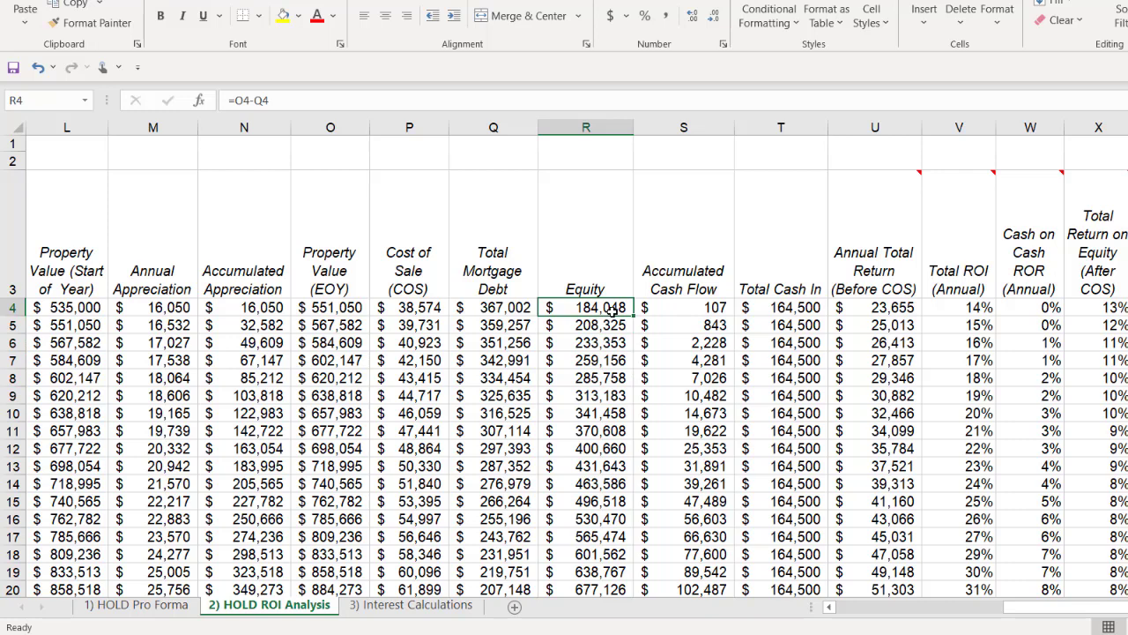
{"action": "left_click_drag", "start_coordinate": [612, 309], "coordinate": [614, 384]}
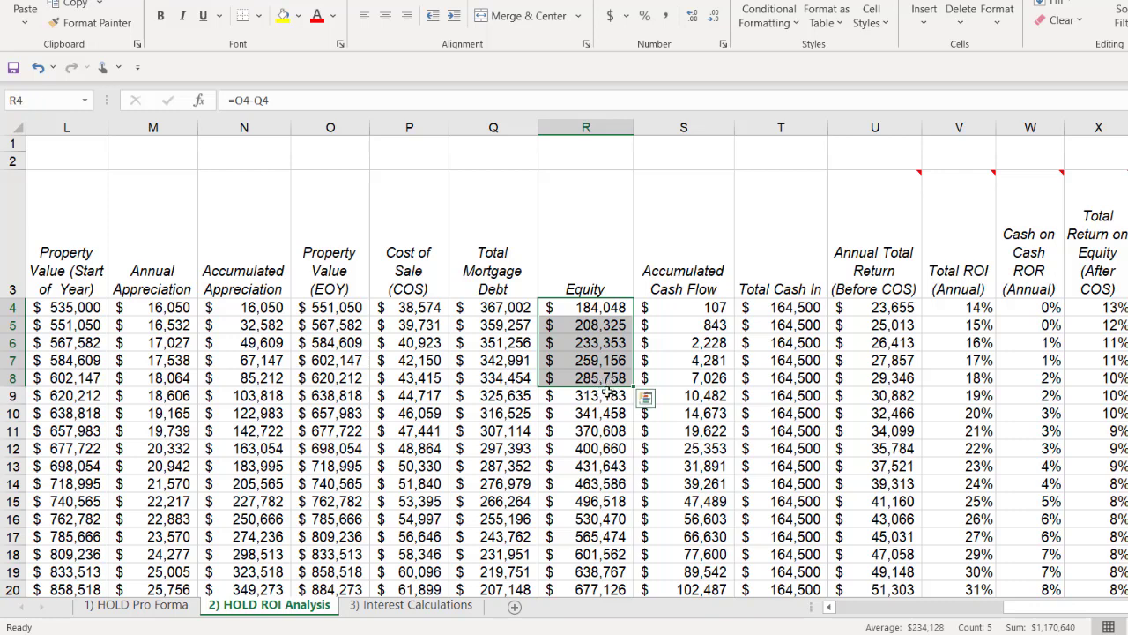
Step: Examine the Accumulated Cash Flow and Total Cash In columns for the first five years
{"action": "left_click", "coordinate": [714, 312]}
{"action": "left_click", "coordinate": [678, 340]}
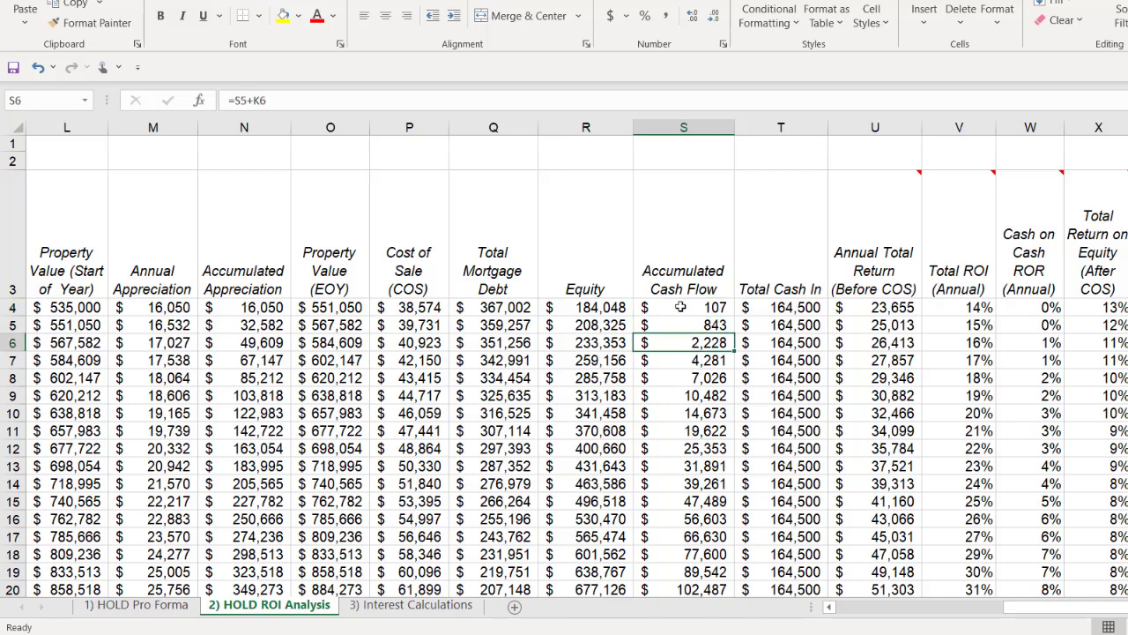
{"action": "left_click", "coordinate": [680, 306]}
{"action": "mouse_move", "coordinate": [681, 306]}
{"action": "left_mouse_down"}
{"action": "mouse_move", "coordinate": [677, 325]}
{"action": "mouse_move", "coordinate": [683, 306]}
{"action": "left_mouse_up"}
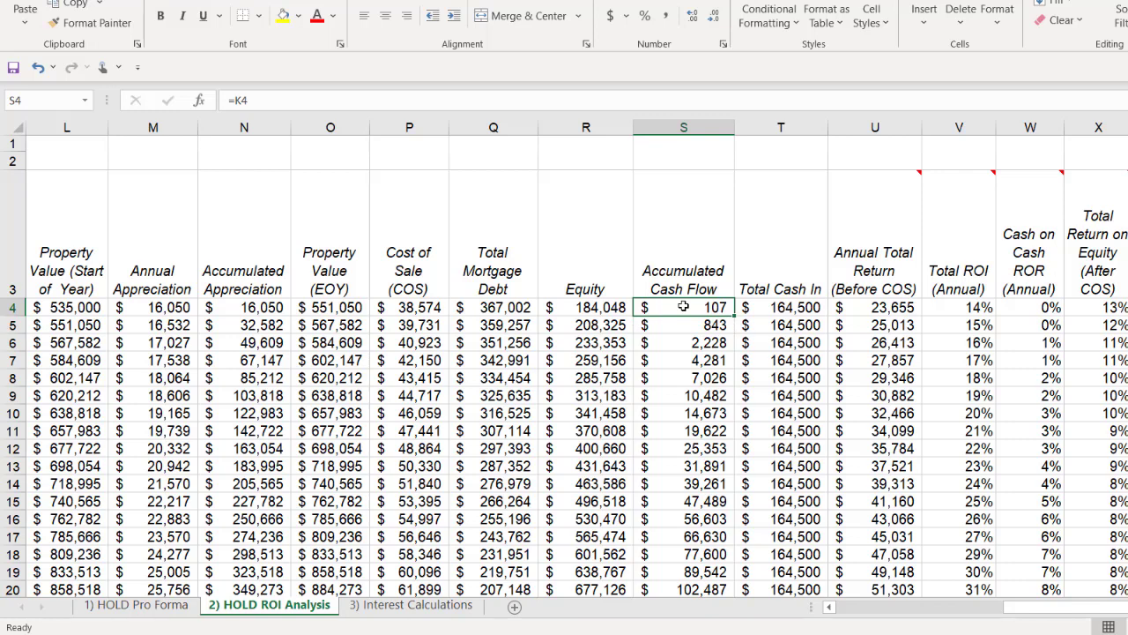
{"action": "left_click_drag", "start_coordinate": [683, 306], "coordinate": [684, 379]}
{"action": "left_click_drag", "start_coordinate": [792, 306], "coordinate": [795, 379]}
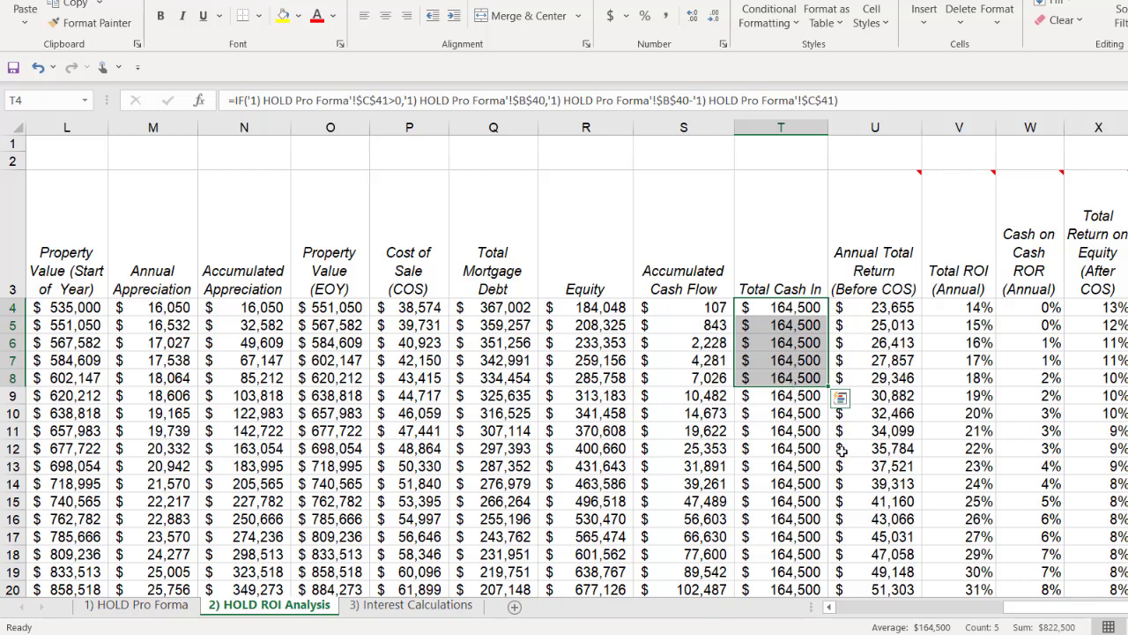
Step: Examine the Annual Total Return, Total ROI and Cash on Cash ROR columns, comparing the first-year return with Total Cash In
{"action": "mouse_move", "coordinate": [900, 266]}
{"action": "mouse_move", "coordinate": [908, 307]}
{"action": "left_mouse_down"}
{"action": "mouse_move", "coordinate": [910, 377]}
{"action": "mouse_move", "coordinate": [917, 309]}
{"action": "left_mouse_up"}
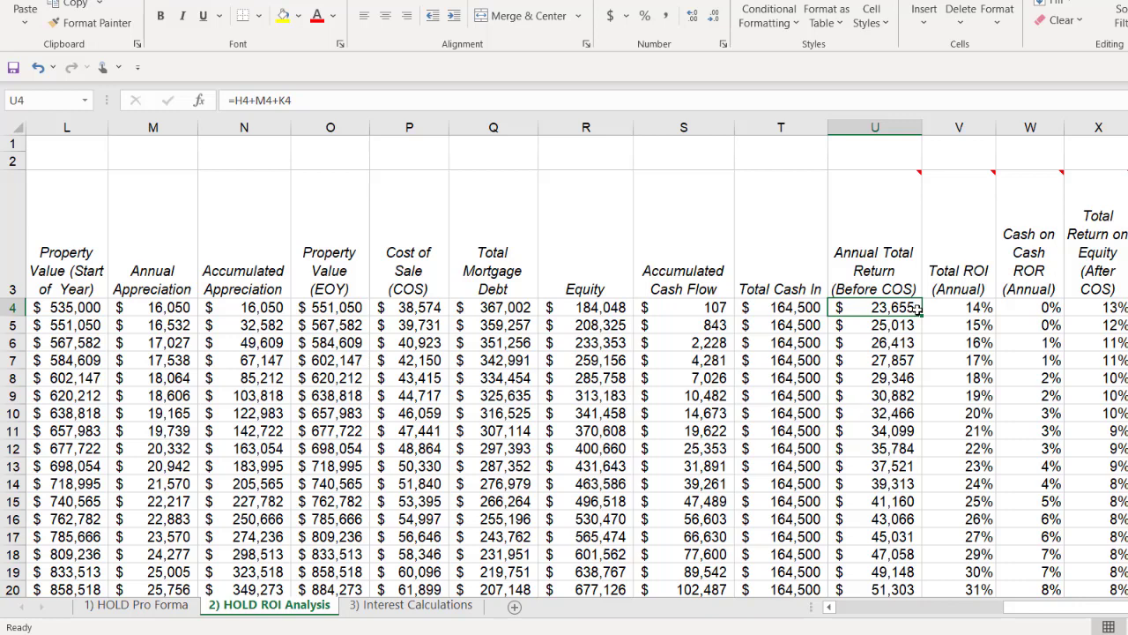
{"action": "left_click_drag", "start_coordinate": [954, 308], "coordinate": [959, 381]}
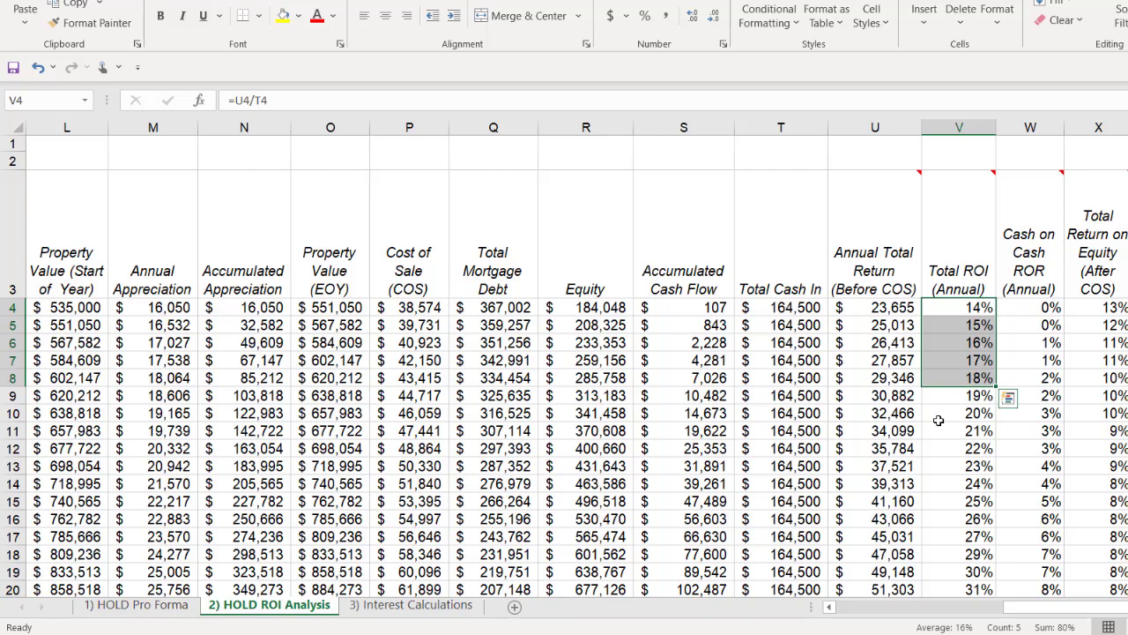
{"action": "left_click", "coordinate": [1027, 308]}
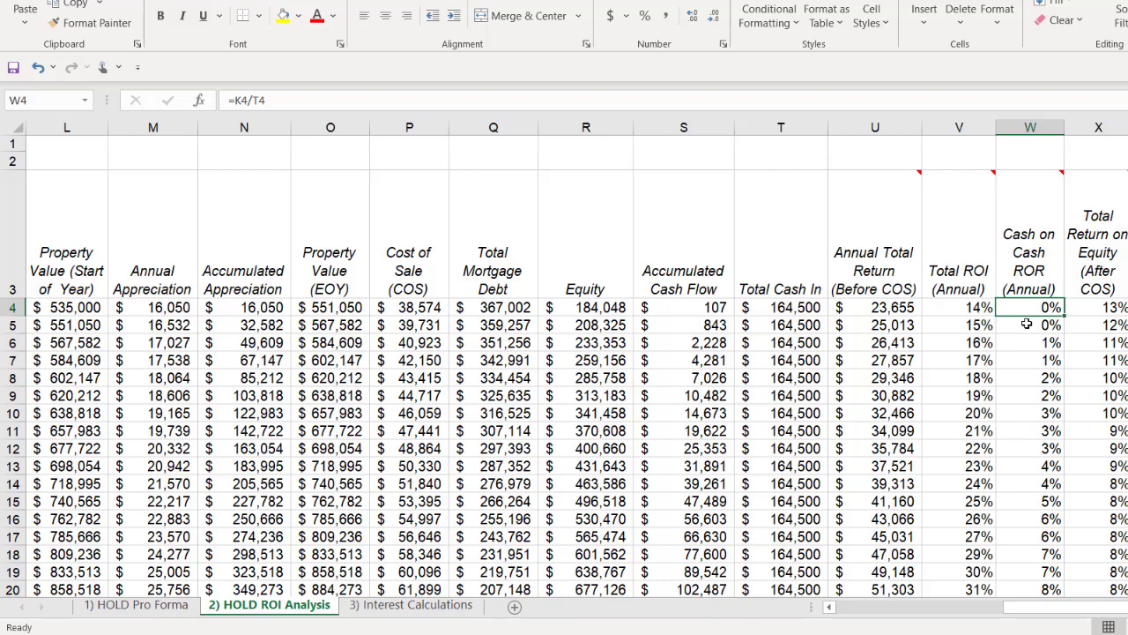
{"action": "left_click", "coordinate": [803, 311]}
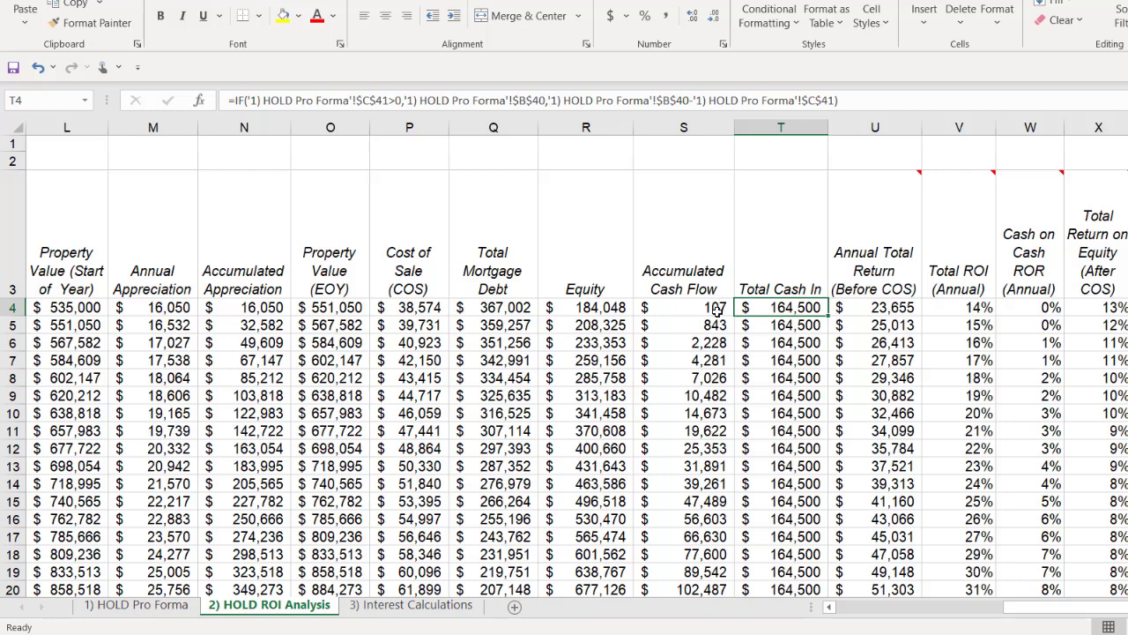
{"action": "left_click", "coordinate": [1038, 308]}
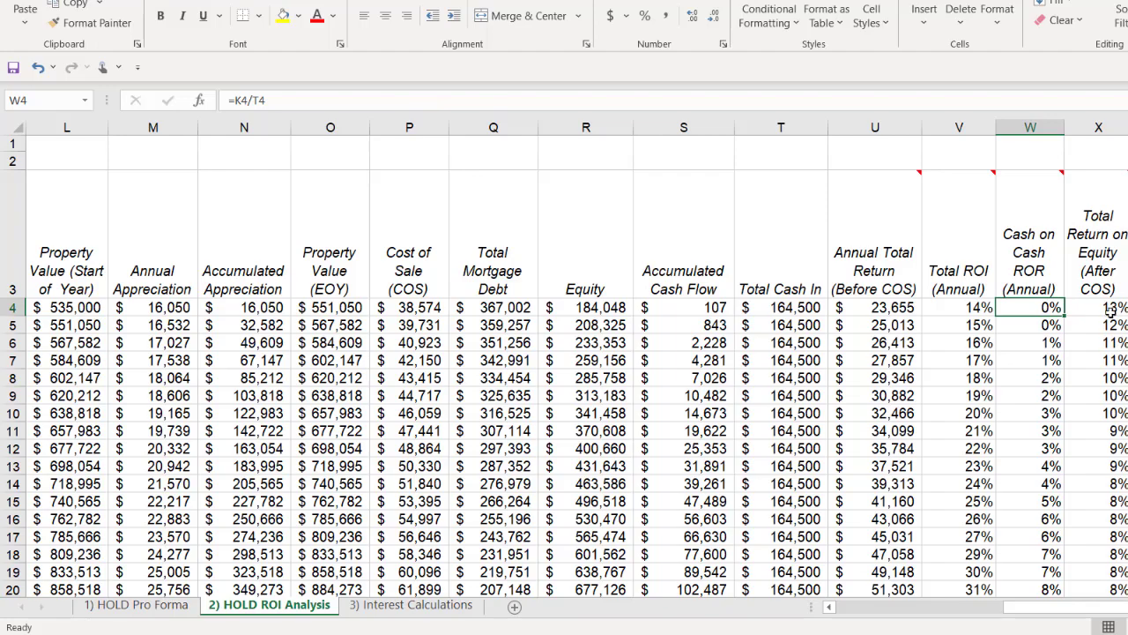
Step: Examine the Total Return on Equity for the first four years and the Accumulated Total Return for the first five years
{"action": "left_click_drag", "start_coordinate": [1115, 307], "coordinate": [1116, 361]}
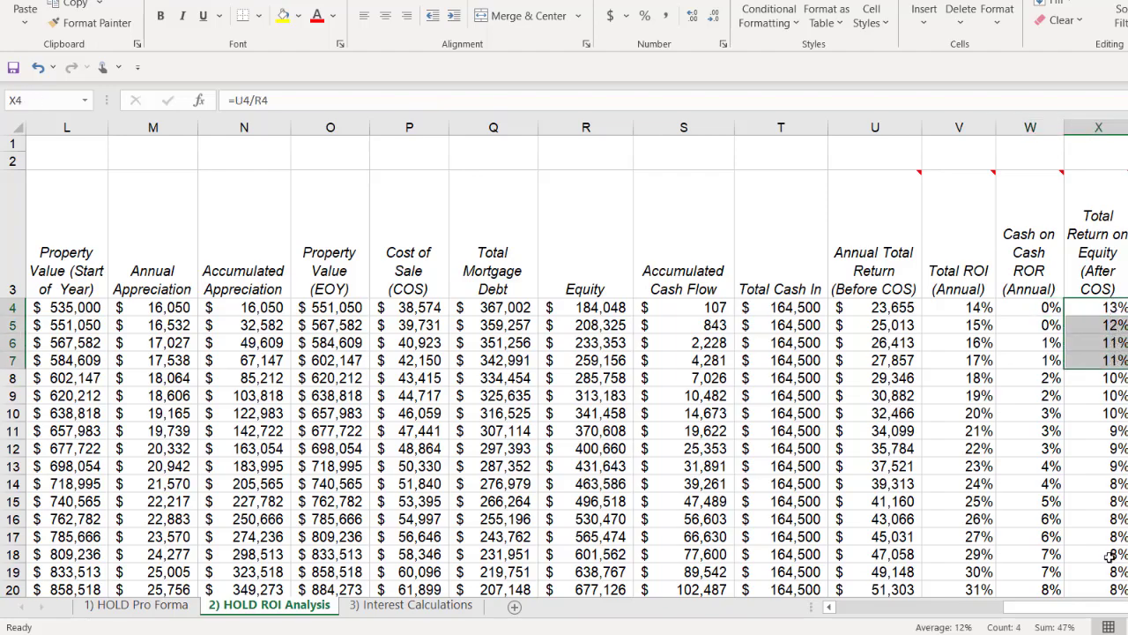
{"action": "scroll", "coordinate": [1098, 485], "scroll_direction": "right", "scroll_amount": 3}
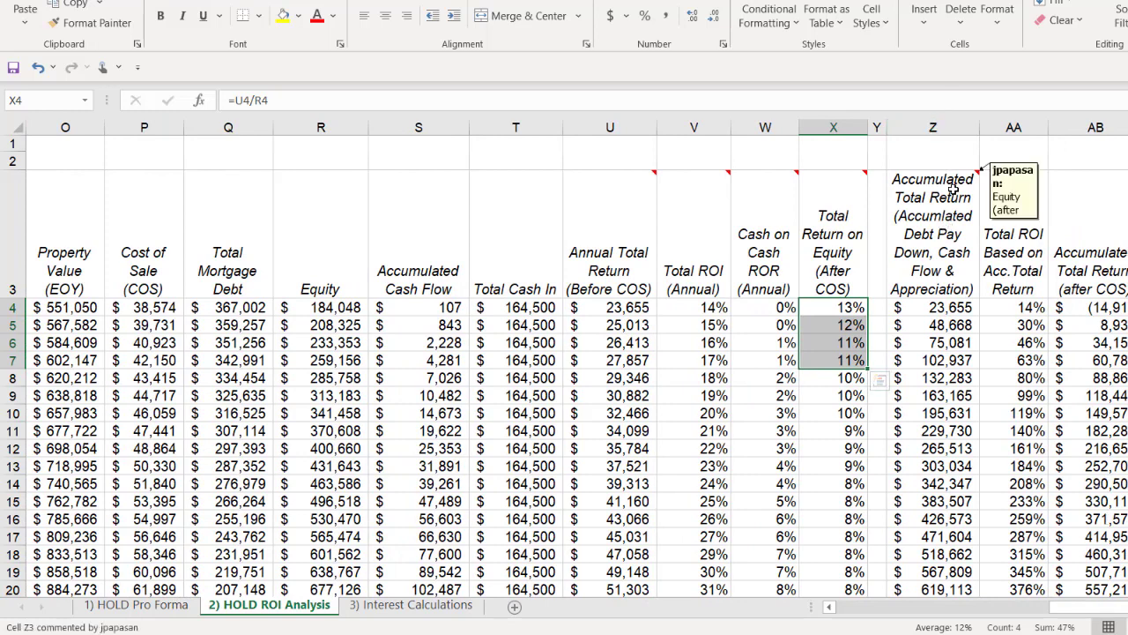
{"action": "left_click", "coordinate": [948, 195]}
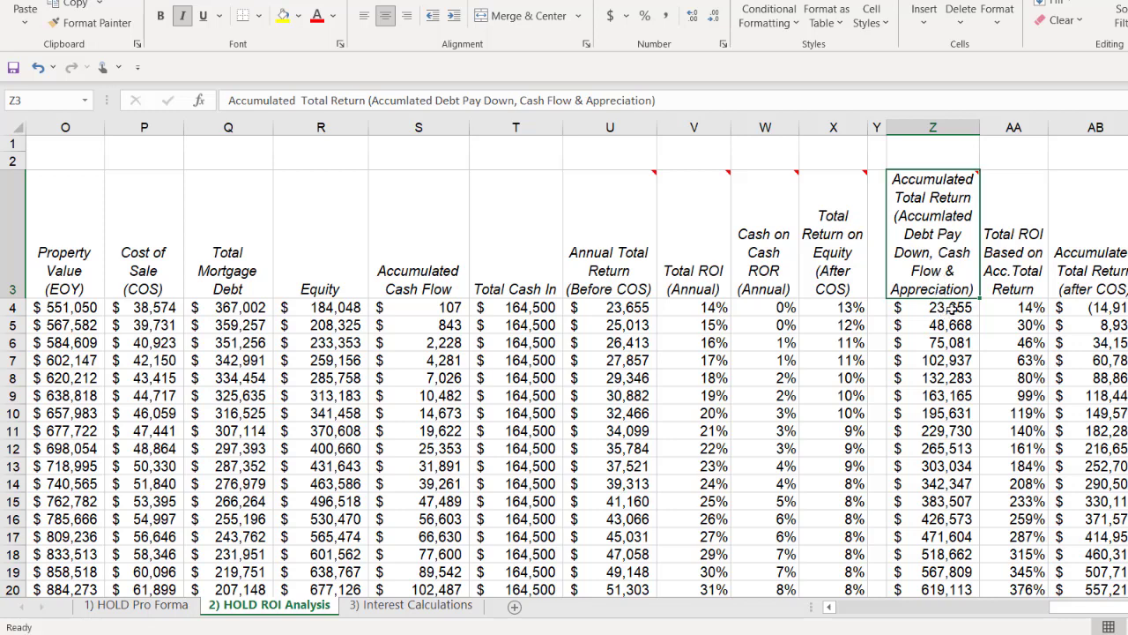
{"action": "left_click", "coordinate": [951, 311]}
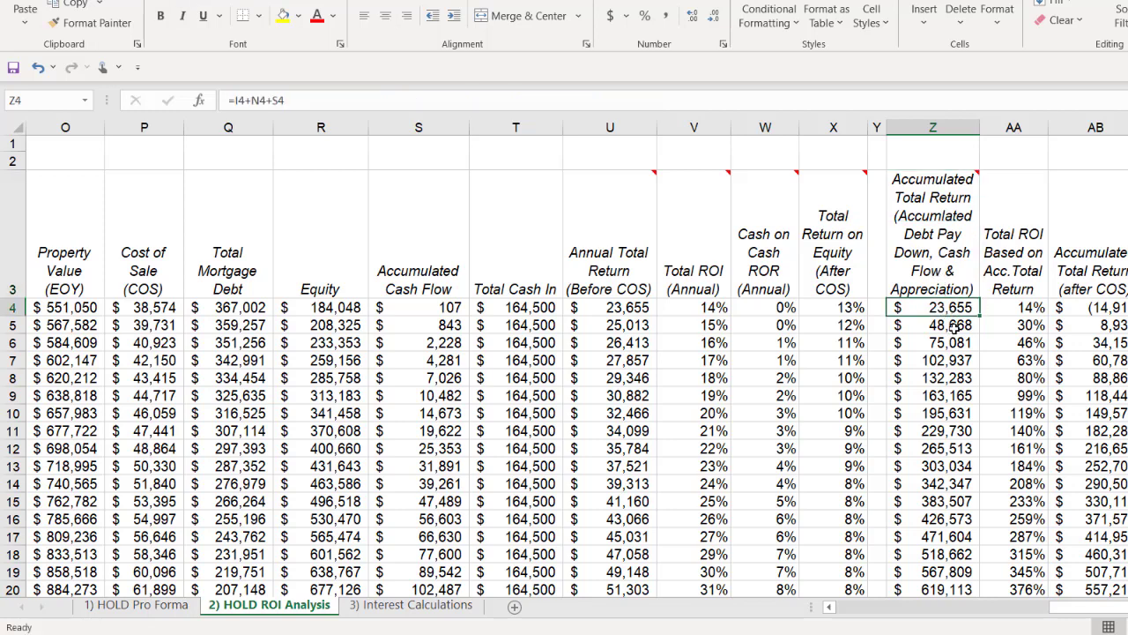
{"action": "left_click", "coordinate": [957, 325]}
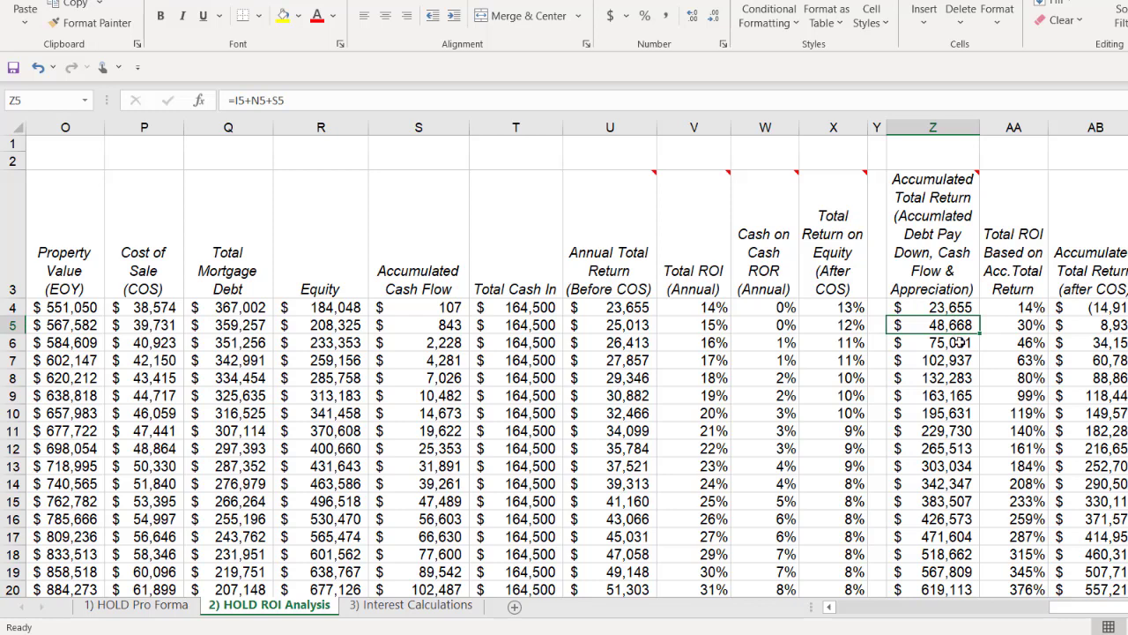
{"action": "left_click", "coordinate": [959, 343]}
{"action": "left_click", "coordinate": [969, 363]}
{"action": "left_click", "coordinate": [971, 380]}
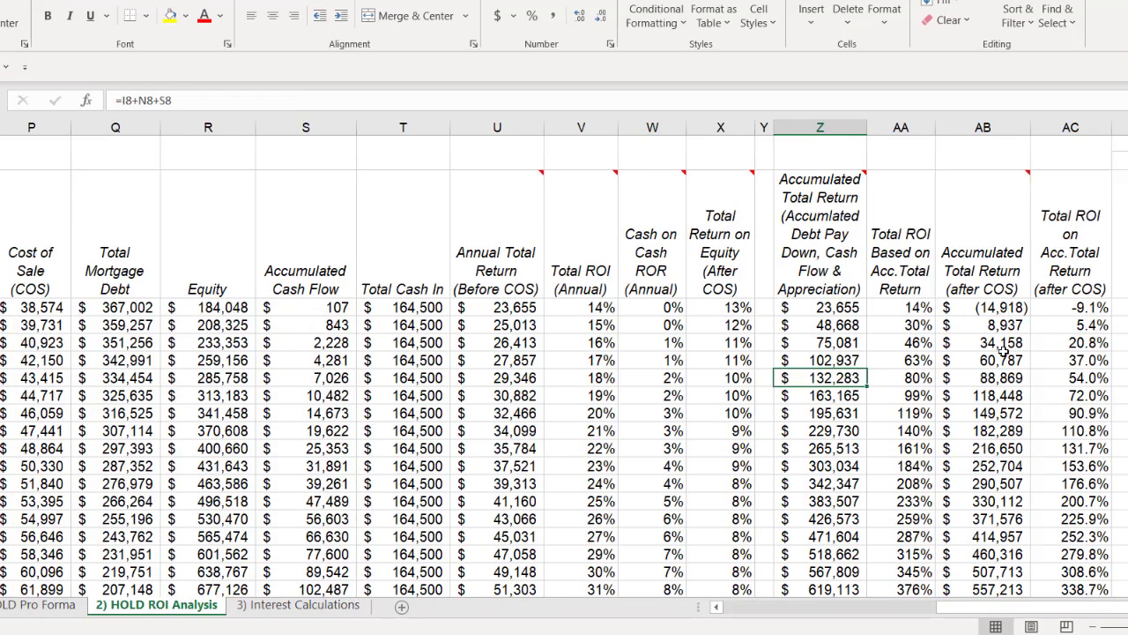
Step: Examine the Total ROI on Accumulated Total Return after cost of sale for the first, fifth and sixth years
{"action": "mouse_move", "coordinate": [1004, 289]}
{"action": "left_click", "coordinate": [1061, 381]}
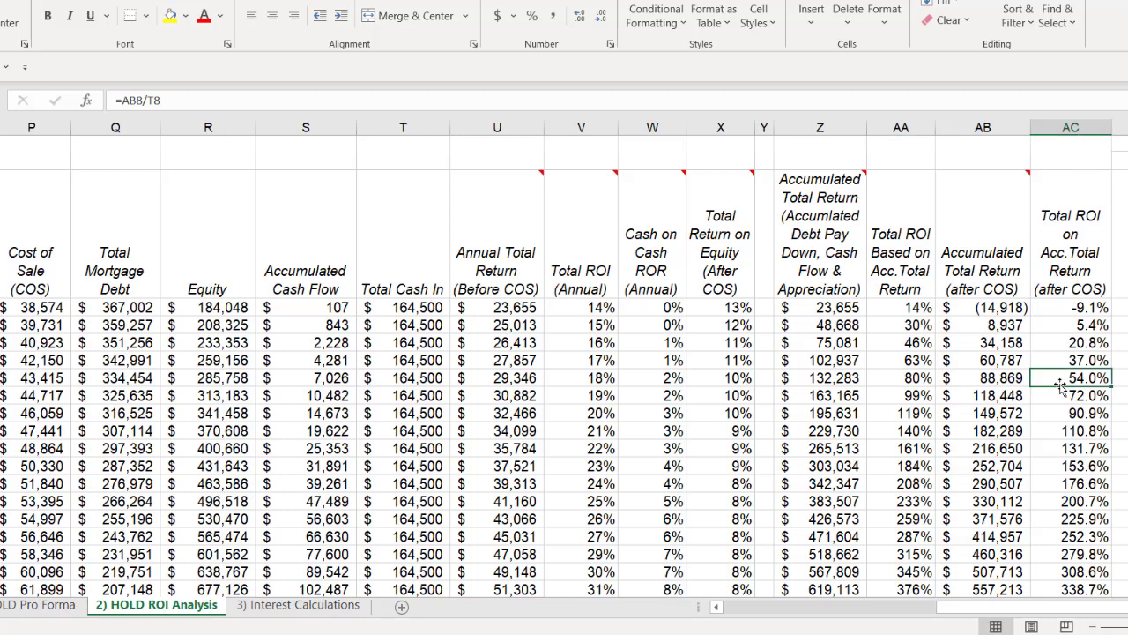
{"action": "left_click", "coordinate": [1064, 308]}
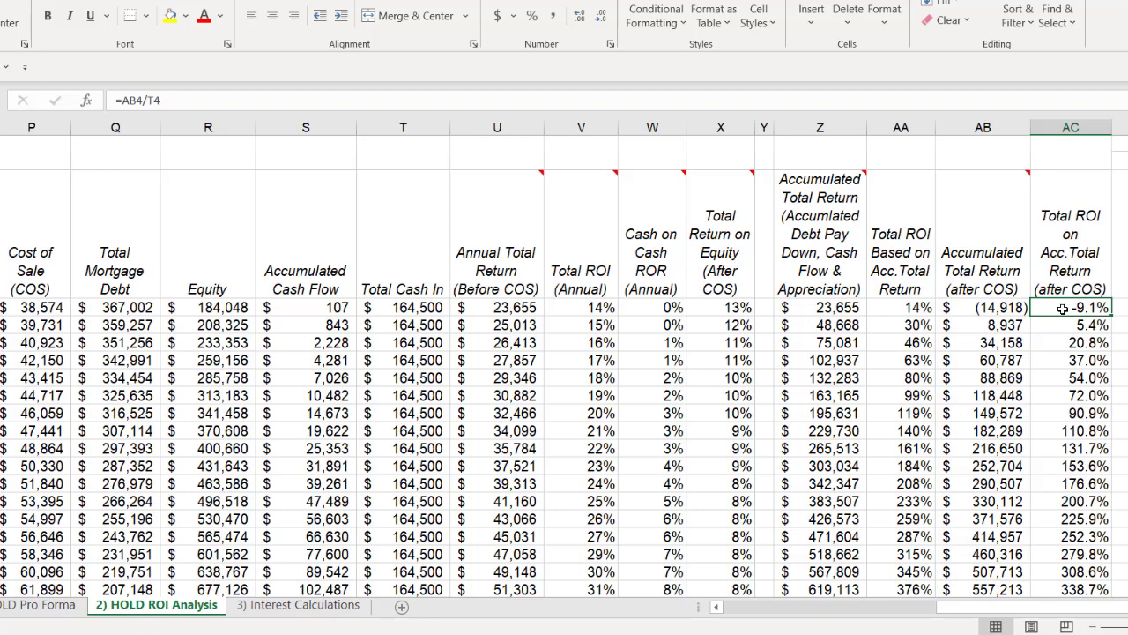
{"action": "left_click", "coordinate": [1051, 377]}
{"action": "left_click_drag", "start_coordinate": [1051, 377], "coordinate": [1056, 395]}
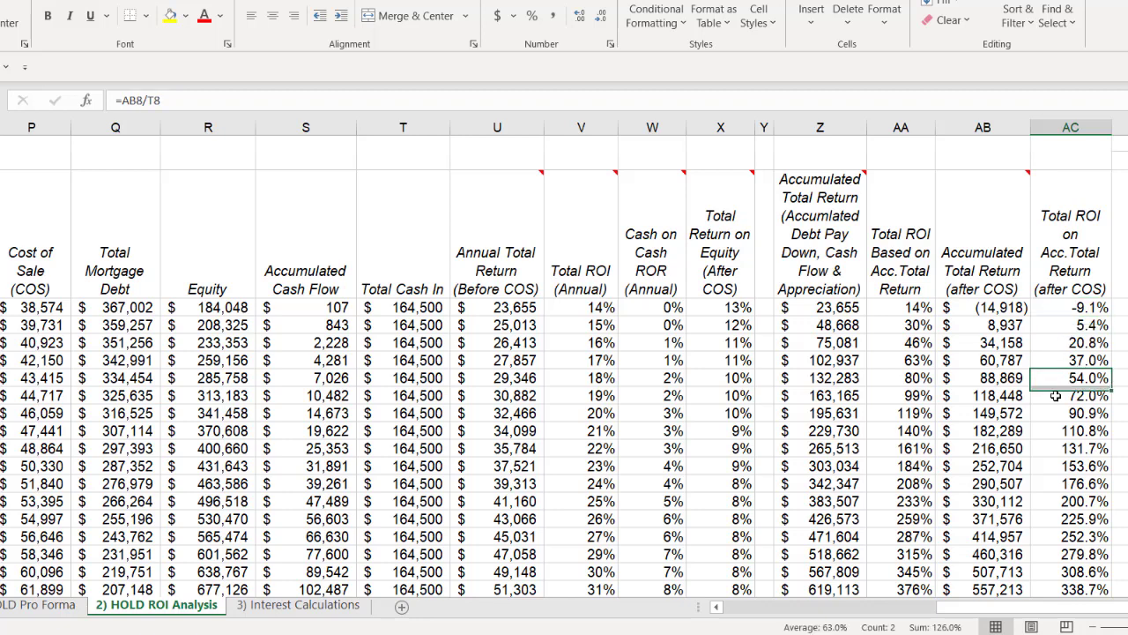
{"action": "left_click", "coordinate": [1057, 399]}
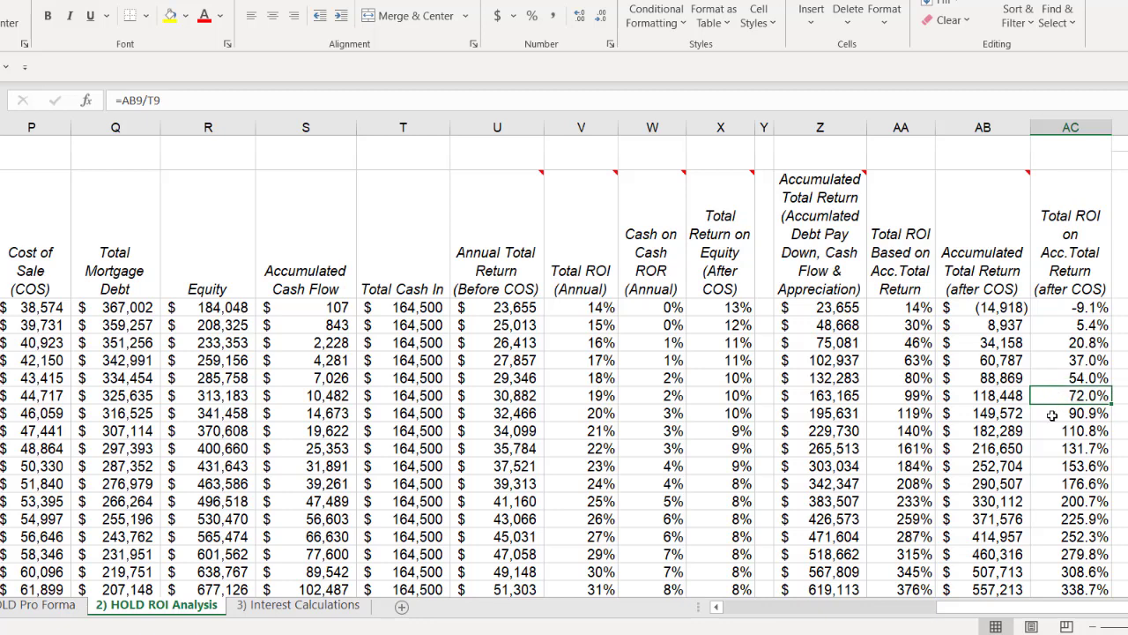
Step: Compare the tenth-year Accumulated Total Return after cost of sale with its Total ROI in row 13
{"action": "left_click", "coordinate": [1045, 468]}
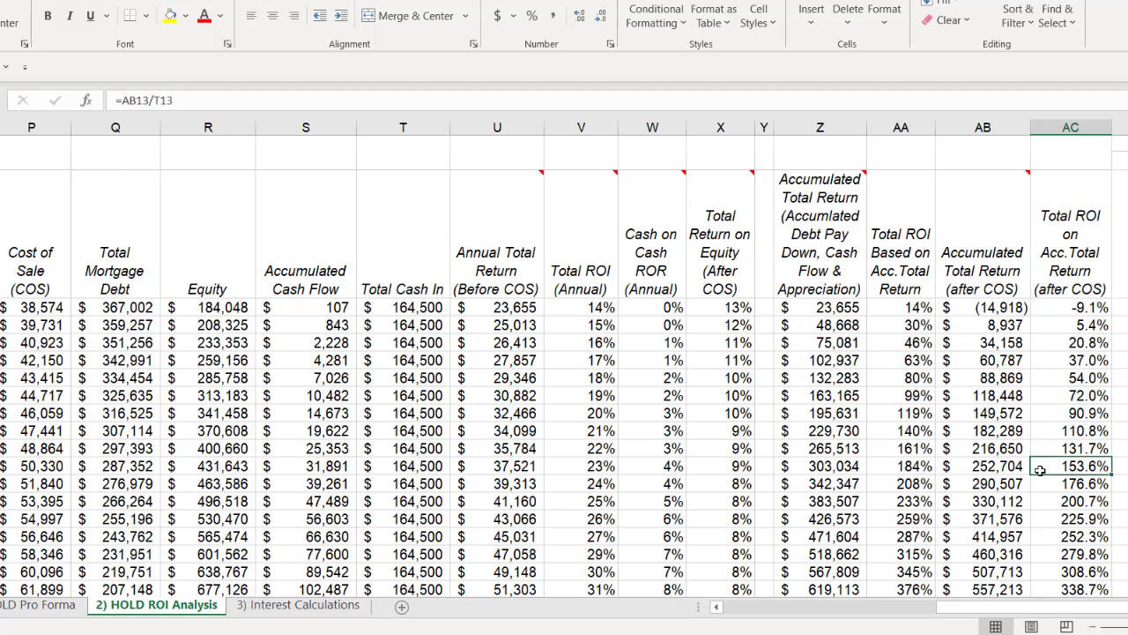
{"action": "left_click", "coordinate": [1012, 466]}
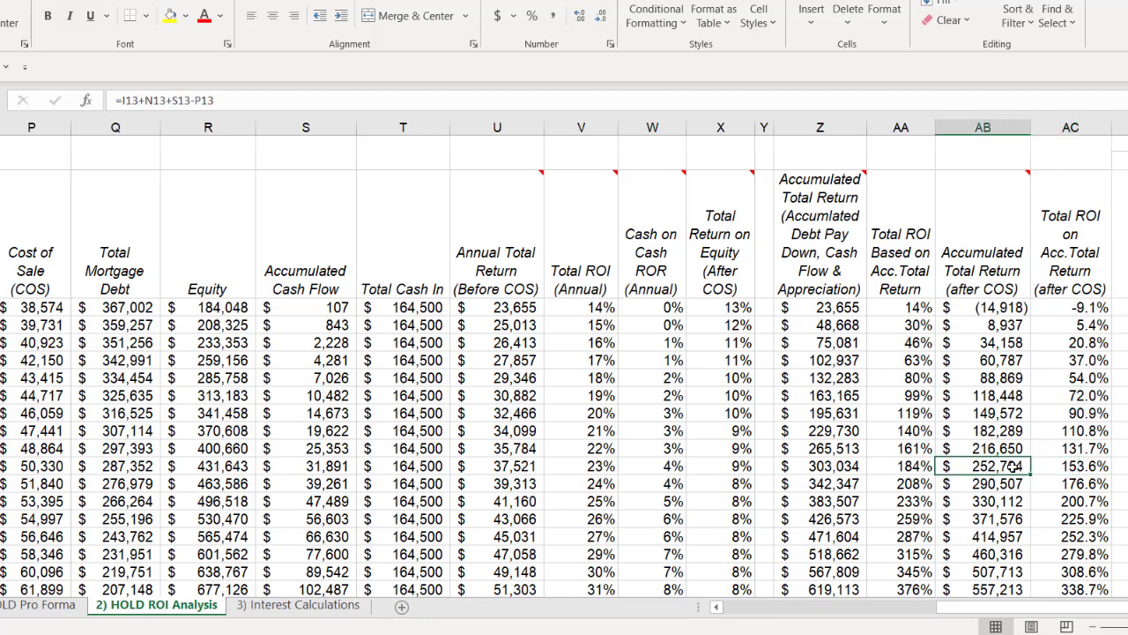
{"action": "left_click_drag", "start_coordinate": [1013, 466], "coordinate": [1058, 467]}
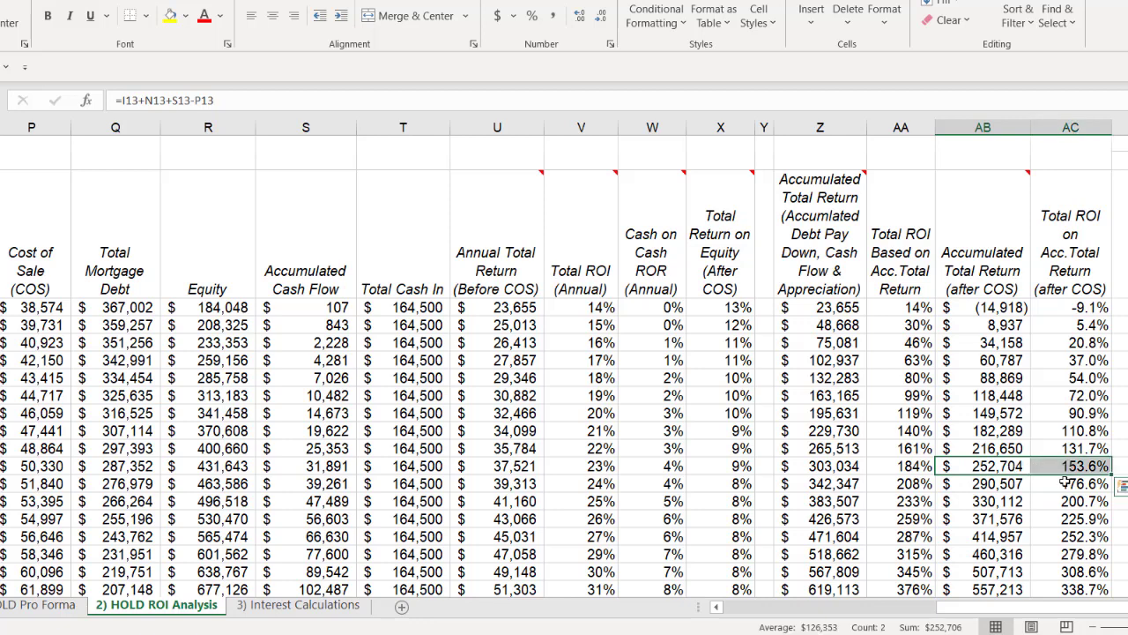